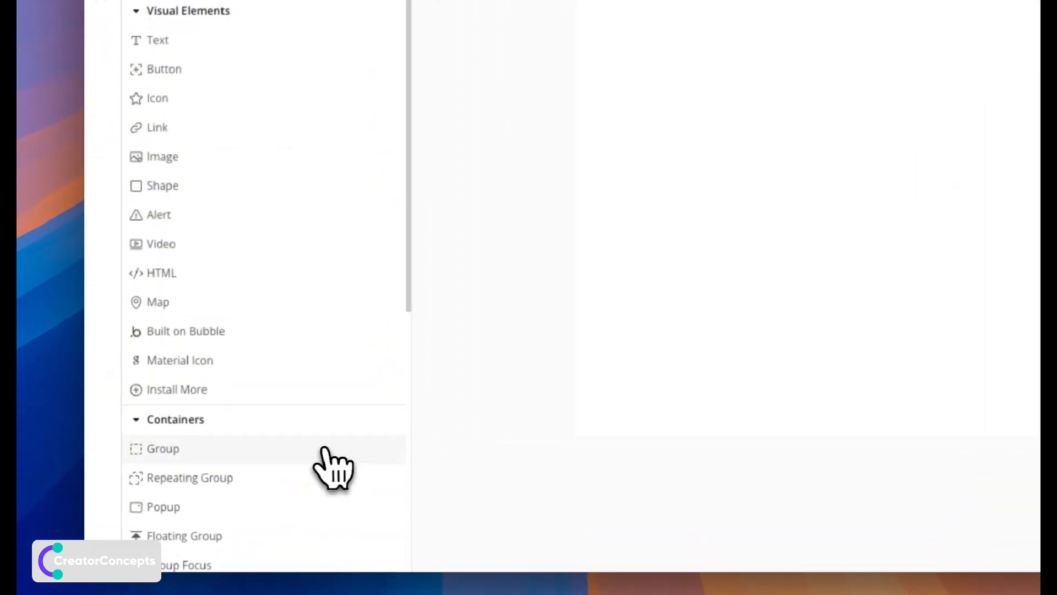
Place Group B on the page and turn off fit width and fit height to content.
{"action": "left_click", "coordinate": [208, 465]}
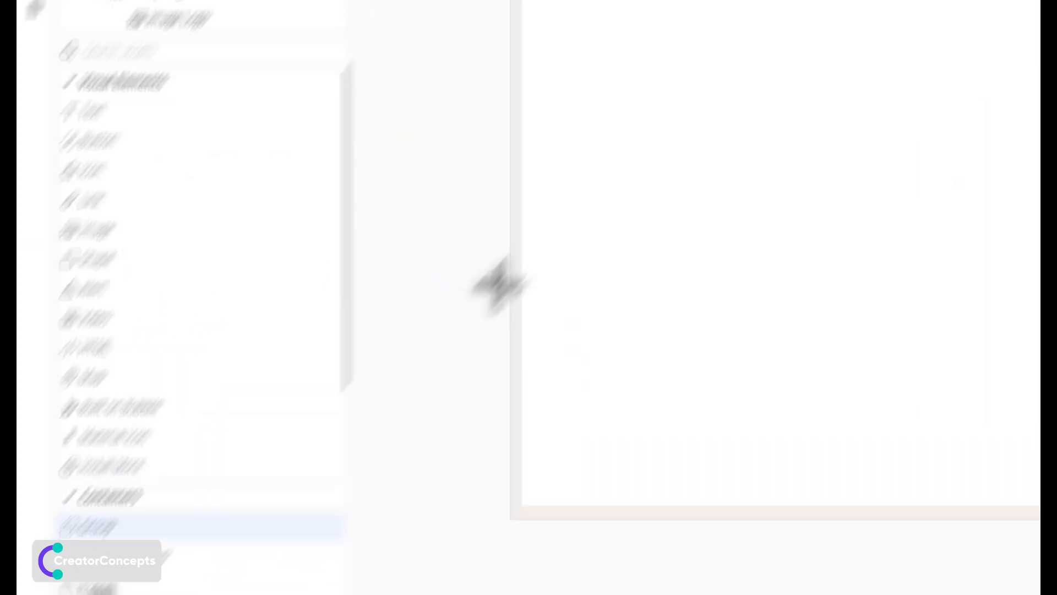
{"action": "left_click", "coordinate": [433, 218]}
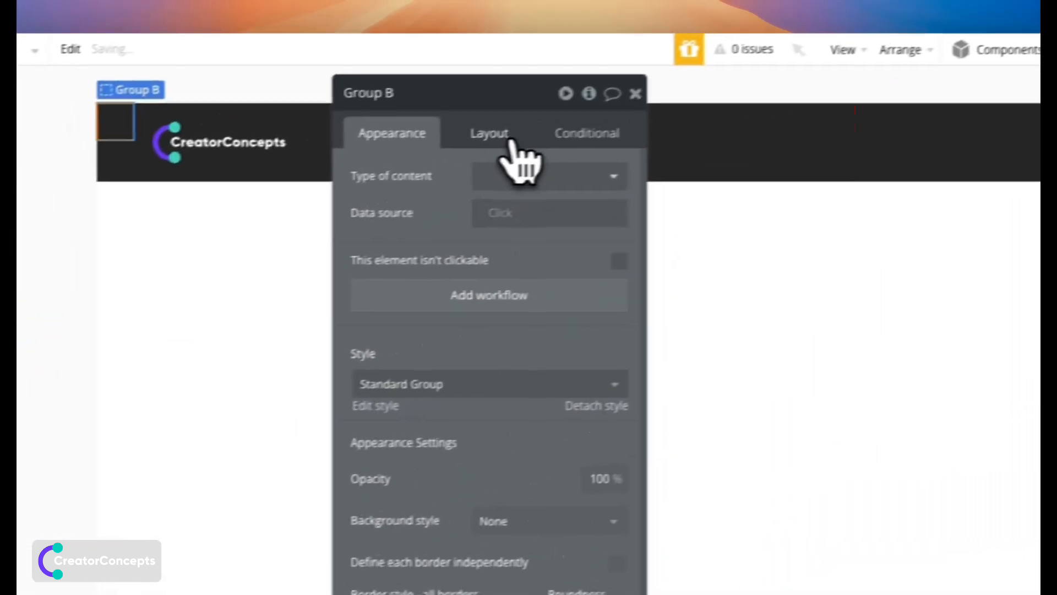
{"action": "left_click", "coordinate": [713, 68]}
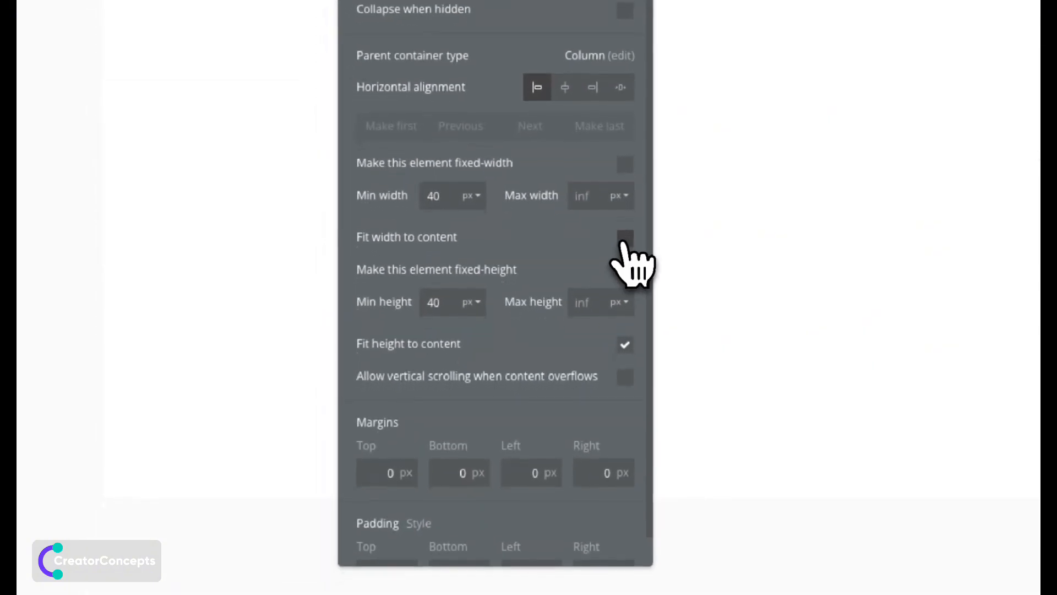
{"action": "left_click", "coordinate": [584, 560]}
{"action": "left_click", "coordinate": [625, 340]}
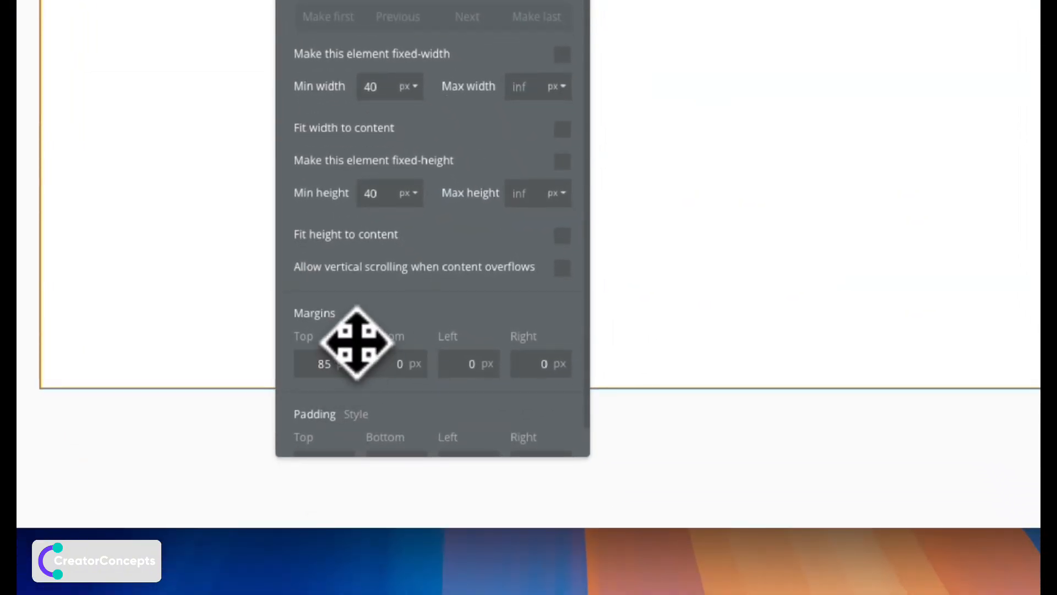
Give Group B an 85 px top margin and 40/40/60/60 px padding.
{"action": "scroll", "coordinate": [356, 352], "scroll_direction": "down", "scroll_amount": 1}
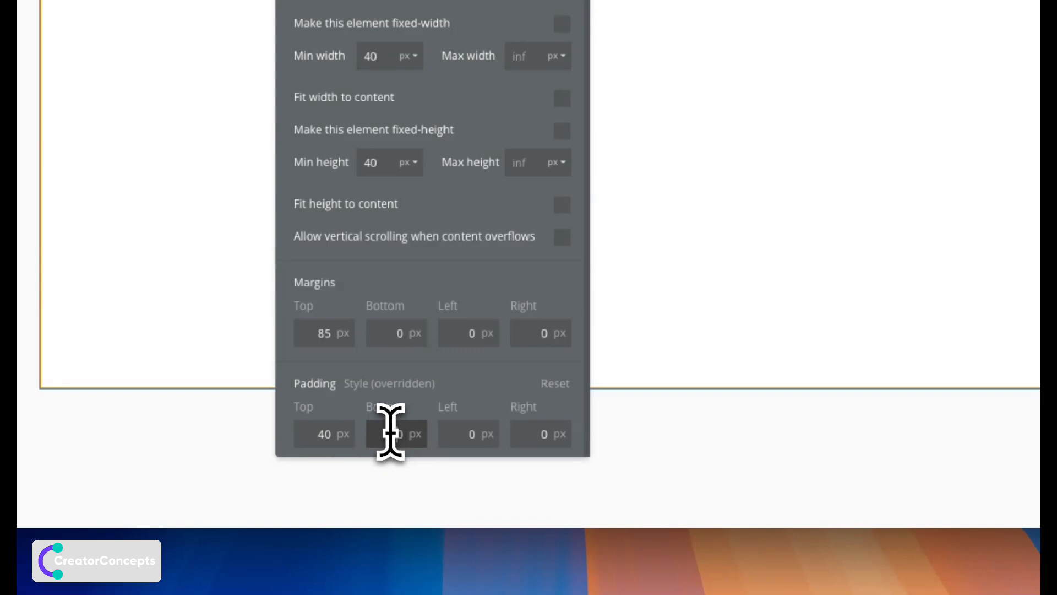
{"action": "left_click", "coordinate": [456, 435]}
{"action": "type", "text": "60"}
{"action": "left_click", "coordinate": [524, 435]}
{"action": "type", "text": "60"}
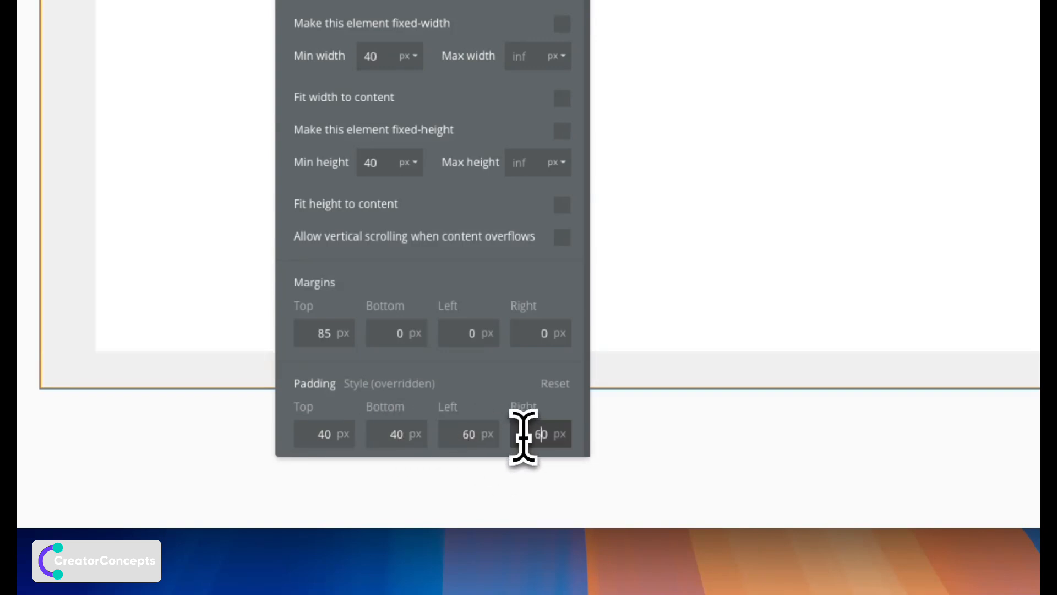
{"action": "left_click_drag", "start_coordinate": [479, 402], "coordinate": [793, 401]}
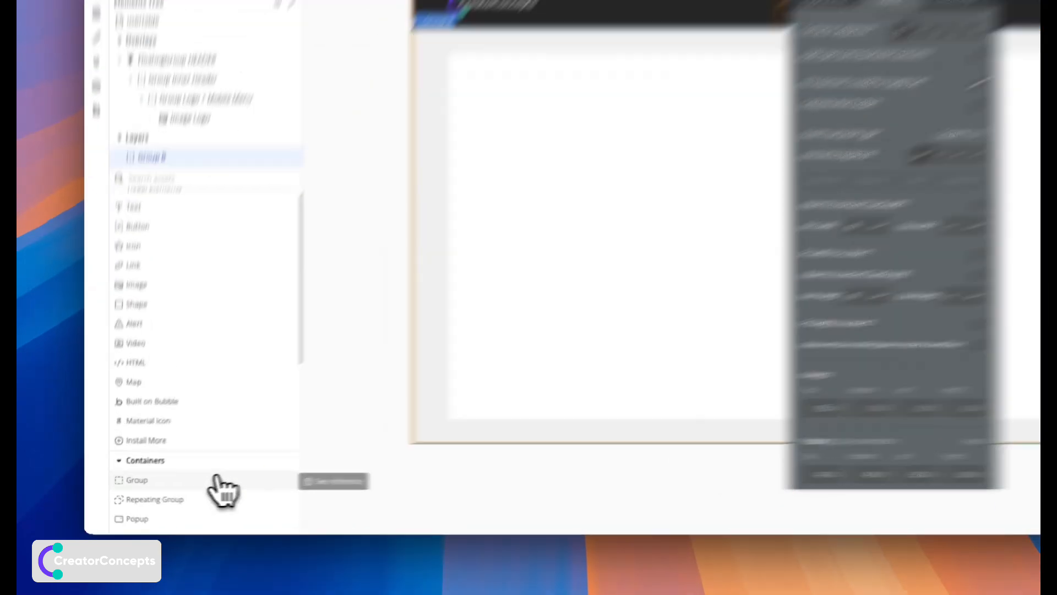
Add Group C inside Group B as a full-width row with space-around alignment.
{"action": "left_click", "coordinate": [186, 486]}
{"action": "left_click", "coordinate": [391, 206]}
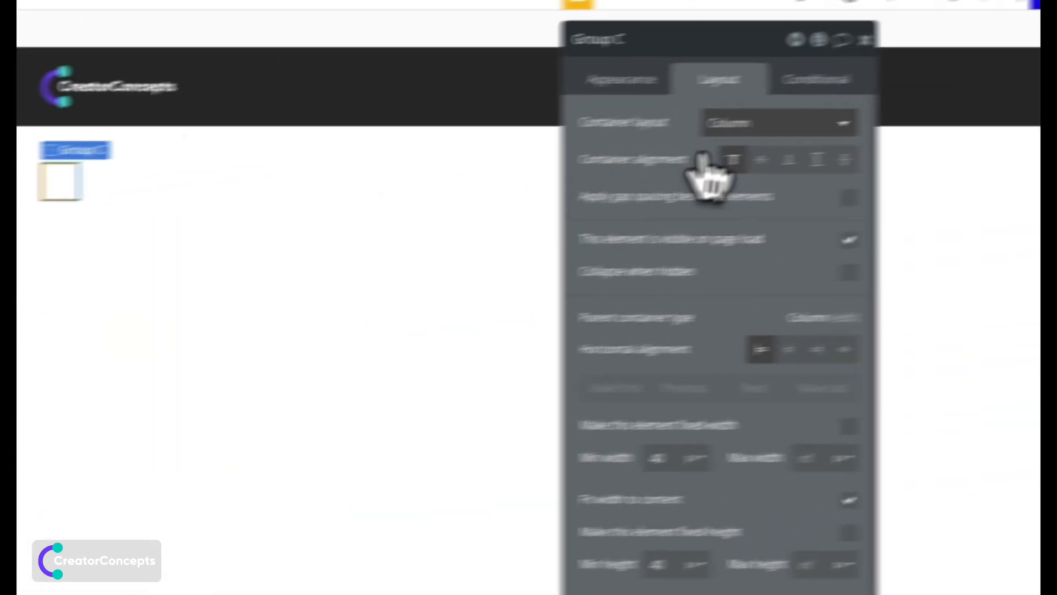
{"action": "left_click", "coordinate": [1038, 80]}
{"action": "left_click", "coordinate": [1038, 191]}
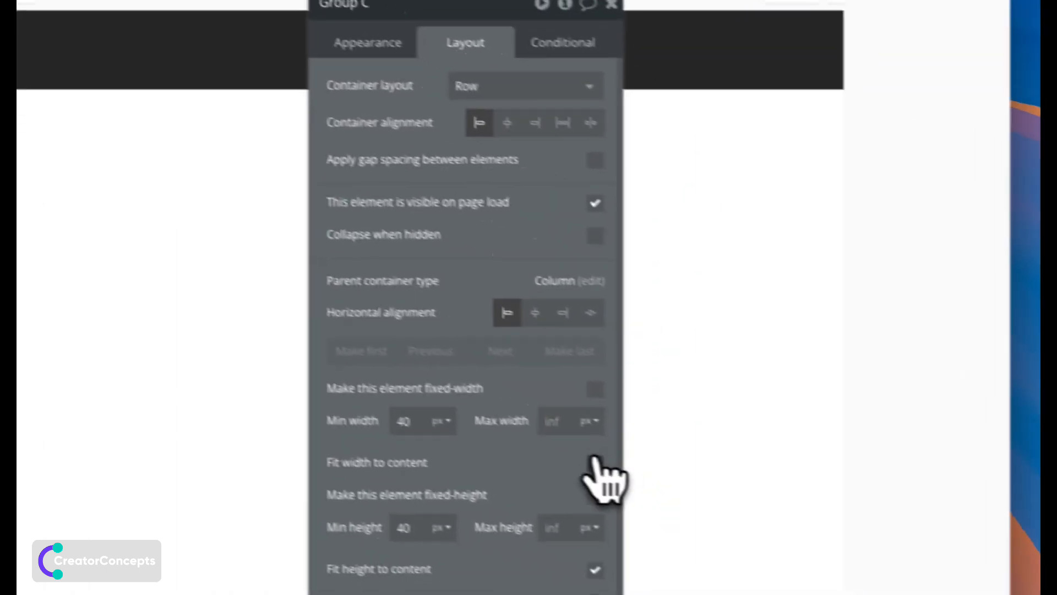
{"action": "left_click", "coordinate": [723, 514]}
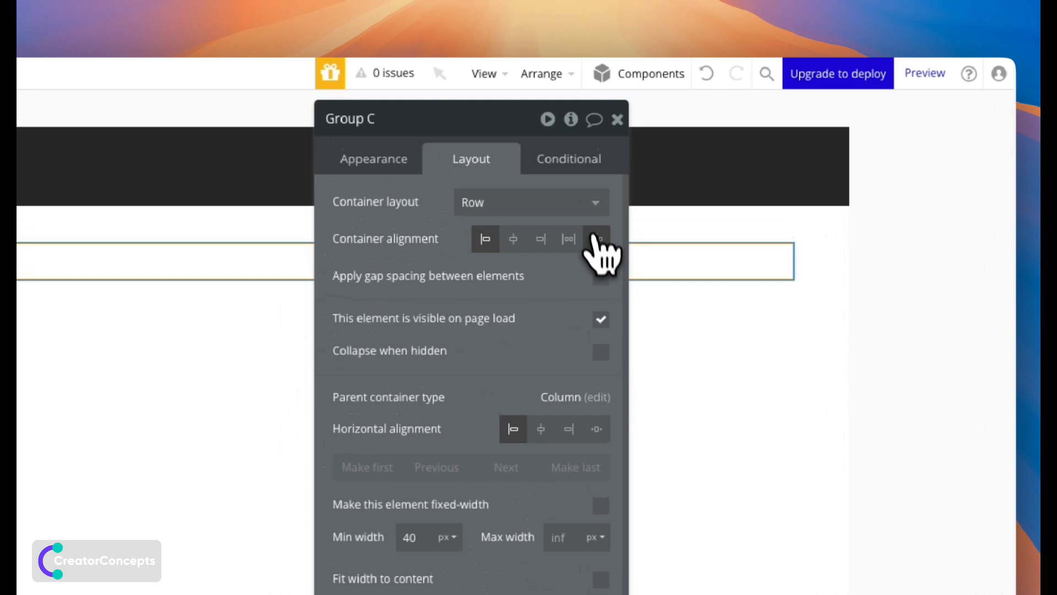
{"action": "left_click", "coordinate": [553, 107]}
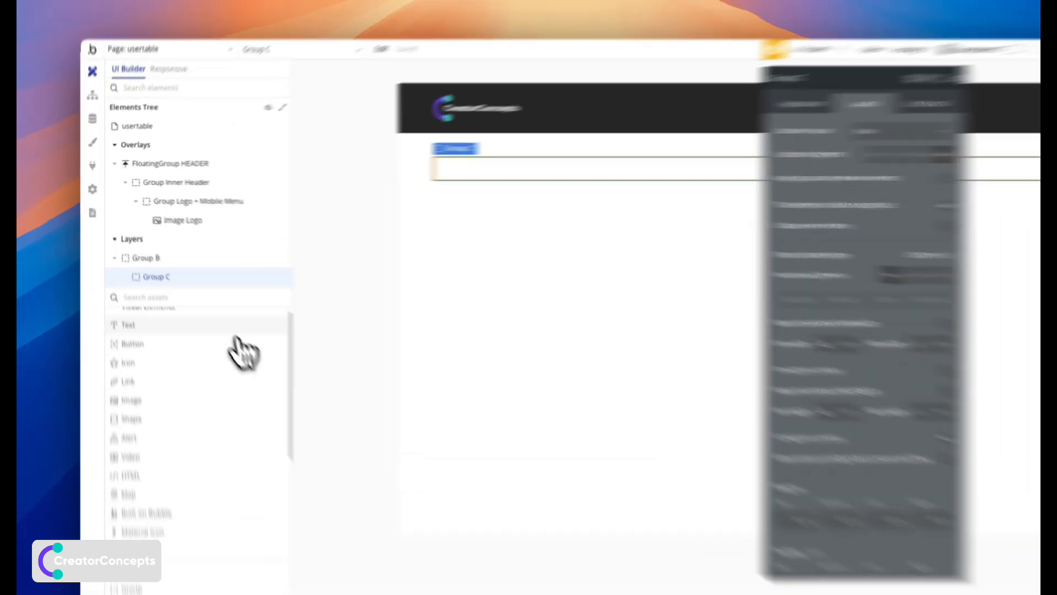
Add a 'User List' text heading at 22px inside Group C.
{"action": "left_click_drag", "start_coordinate": [228, 293], "coordinate": [374, 171]}
{"action": "type", "text": "User List"}
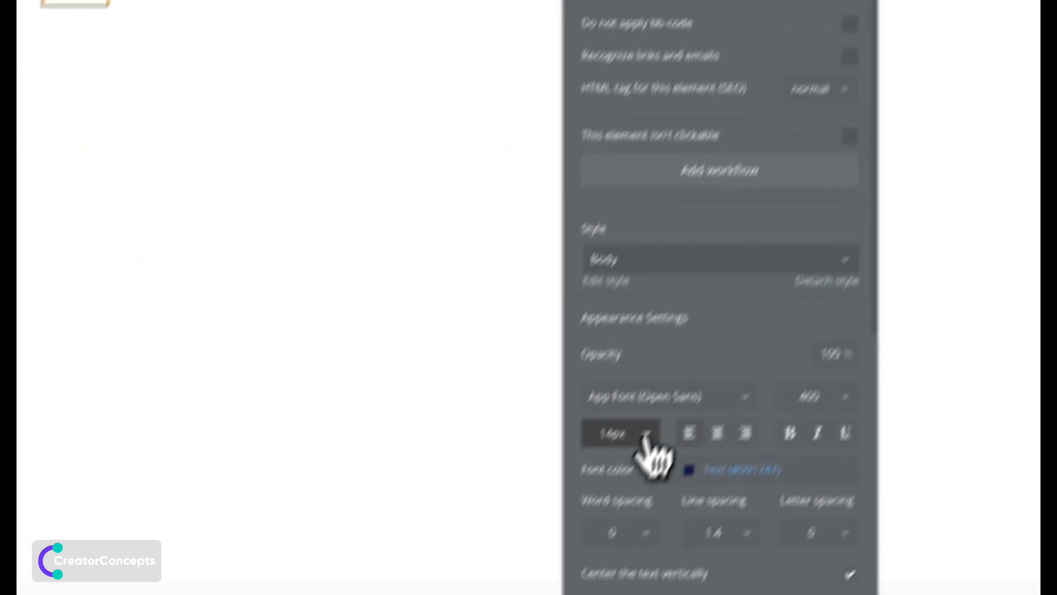
{"action": "left_click", "coordinate": [678, 374]}
{"action": "left_click", "coordinate": [668, 365]}
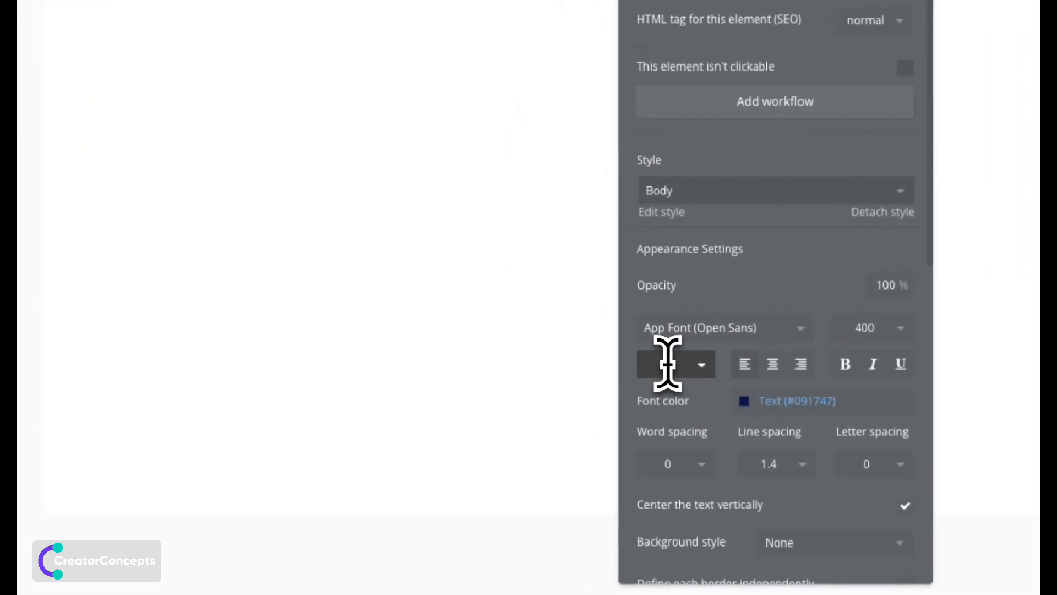
{"action": "type", "text": "22"}
{"action": "key", "text": "Return"}
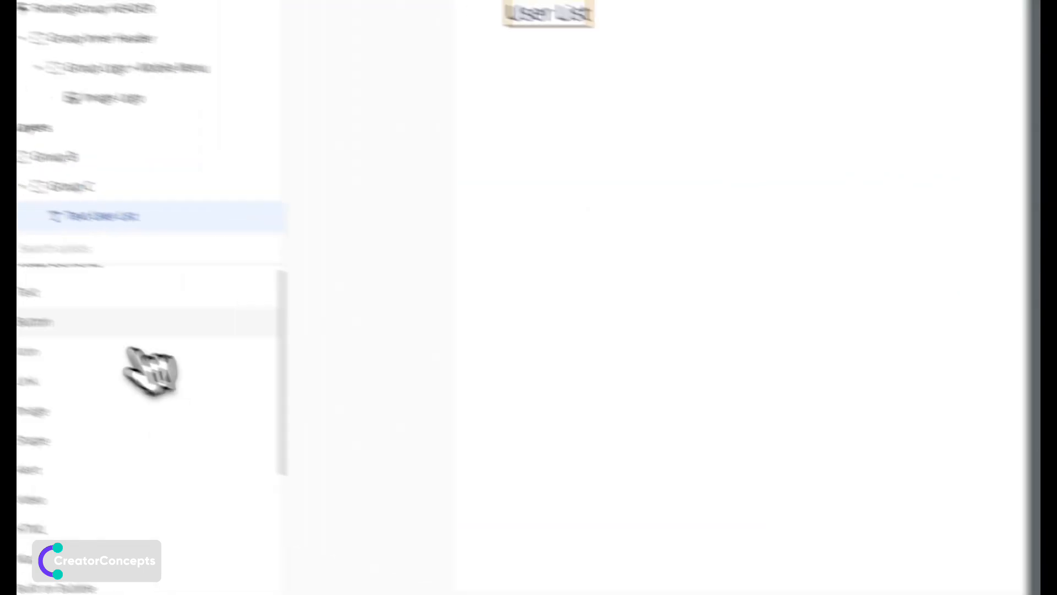
Add an 'Add User' button beside the heading in Group C.
{"action": "left_click", "coordinate": [140, 326]}
{"action": "left_click", "coordinate": [390, 264]}
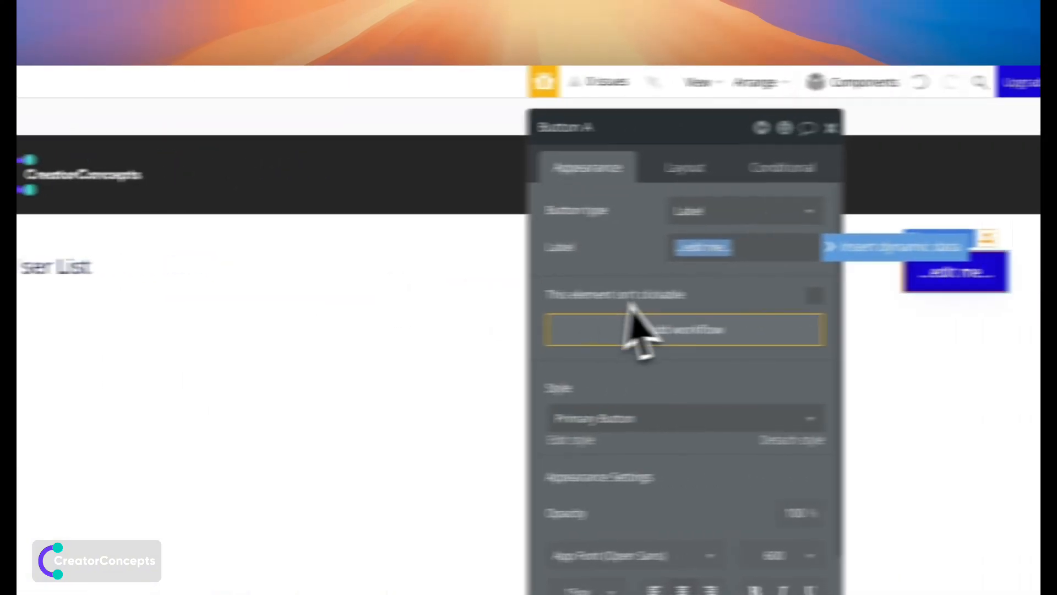
{"action": "type", "text": "Add Y"}
{"action": "key", "text": "BackSpace"}
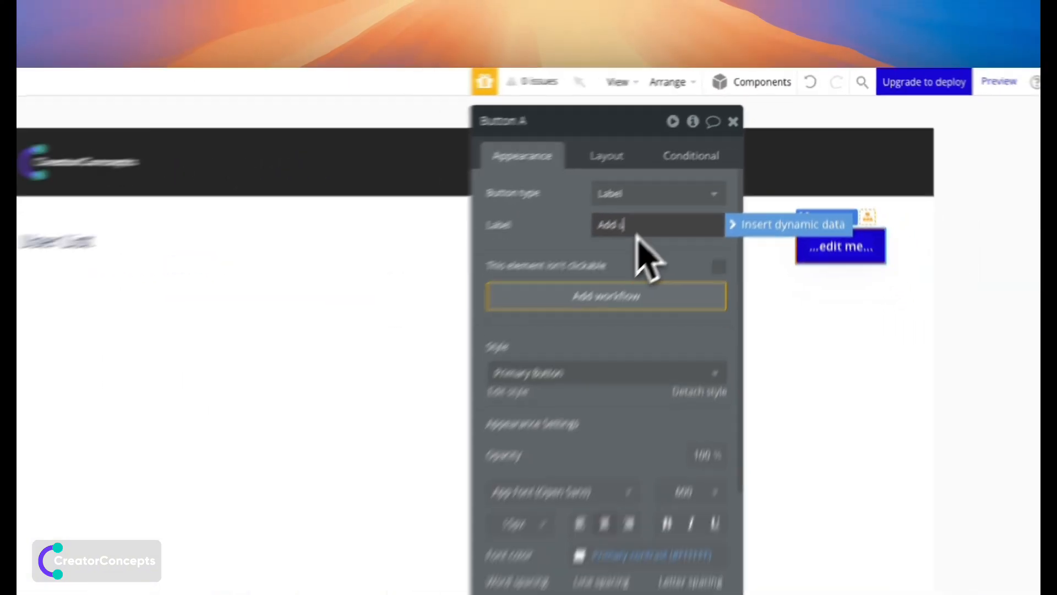
{"action": "type", "text": "User"}
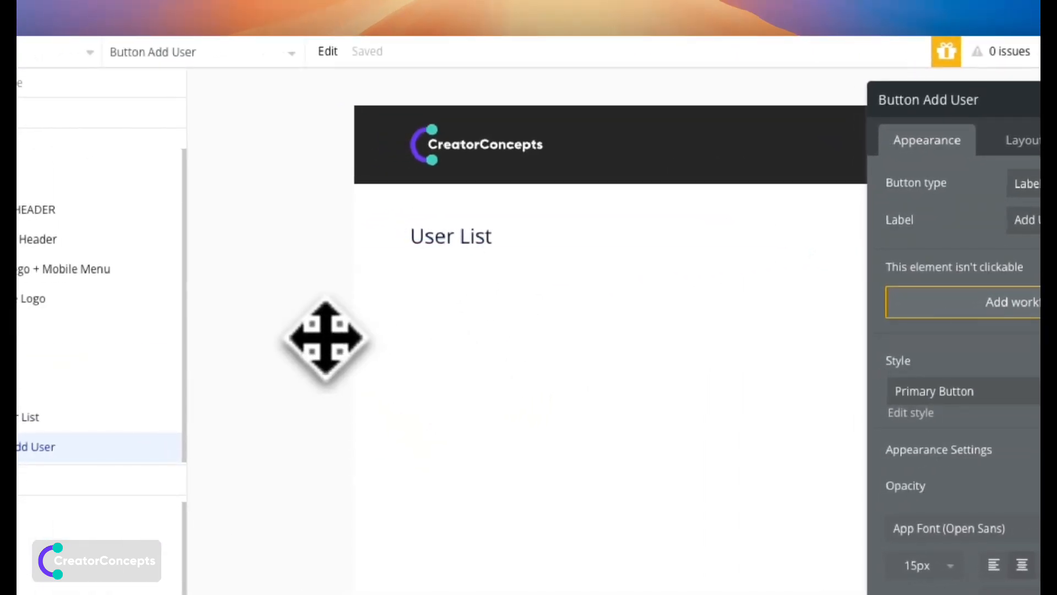
{"action": "left_click", "coordinate": [479, 237]}
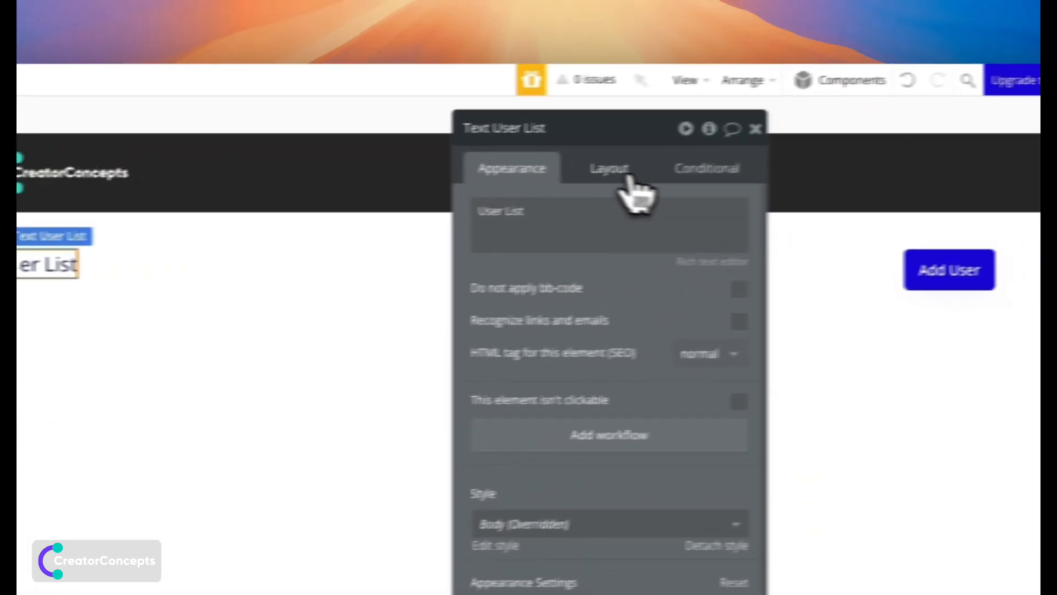
{"action": "left_click", "coordinate": [992, 143]}
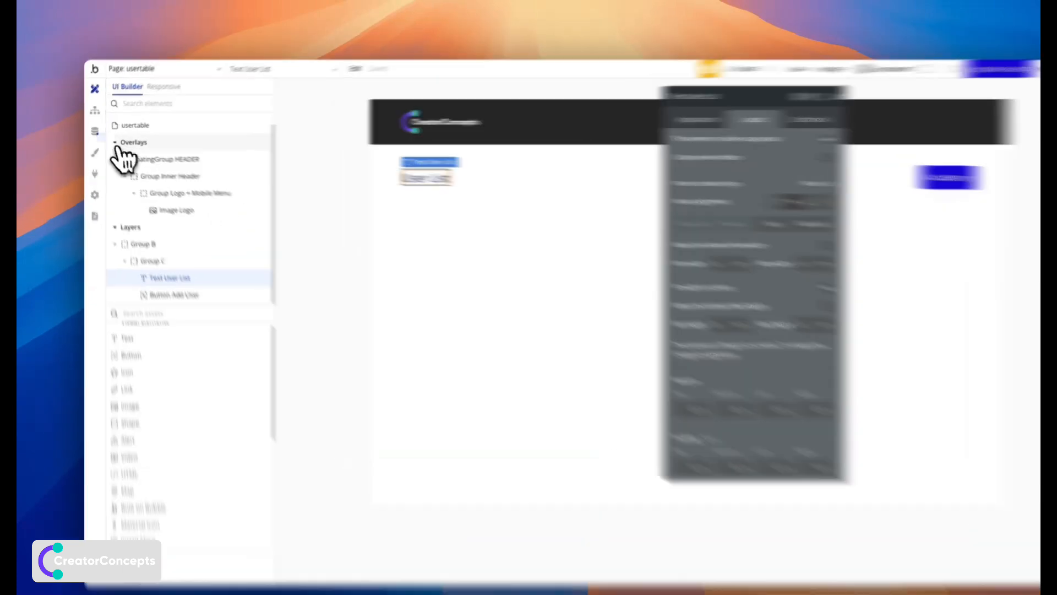
{"action": "left_click", "coordinate": [93, 130]}
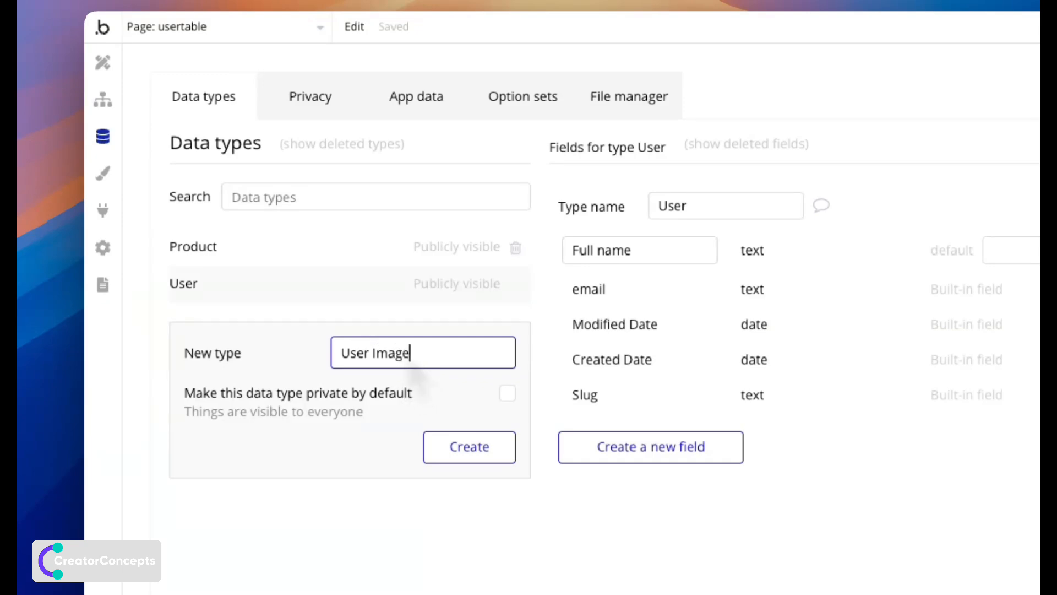
Create the 'User Images' data type with a 'User' field of type User.
{"action": "type", "text": "s"}
{"action": "left_click", "coordinate": [469, 446]}
{"action": "left_click", "coordinate": [642, 447]}
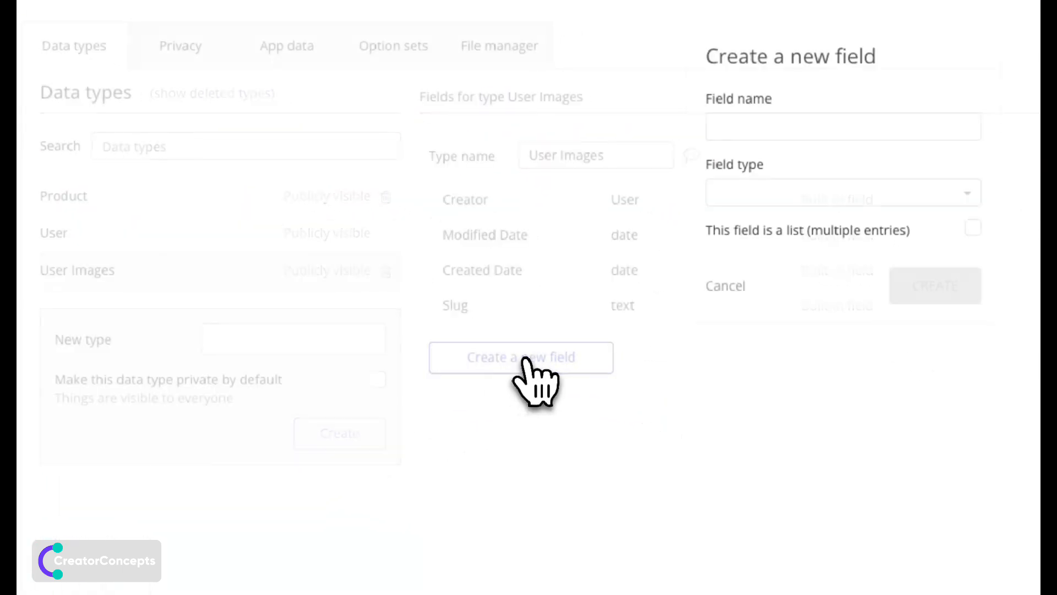
{"action": "left_click", "coordinate": [775, 126]}
{"action": "type", "text": "User"}
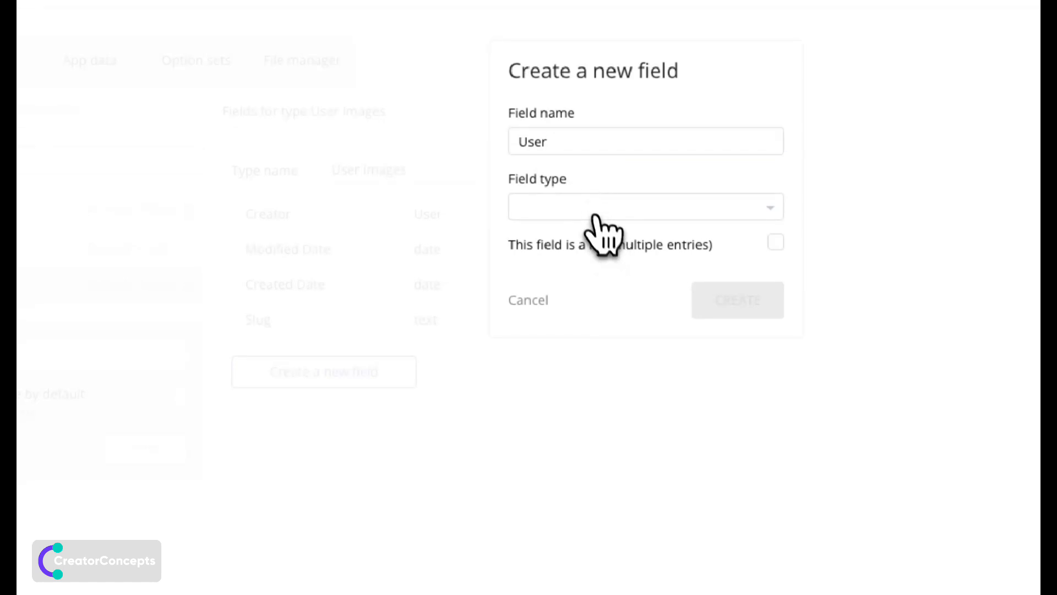
{"action": "left_click", "coordinate": [595, 216]}
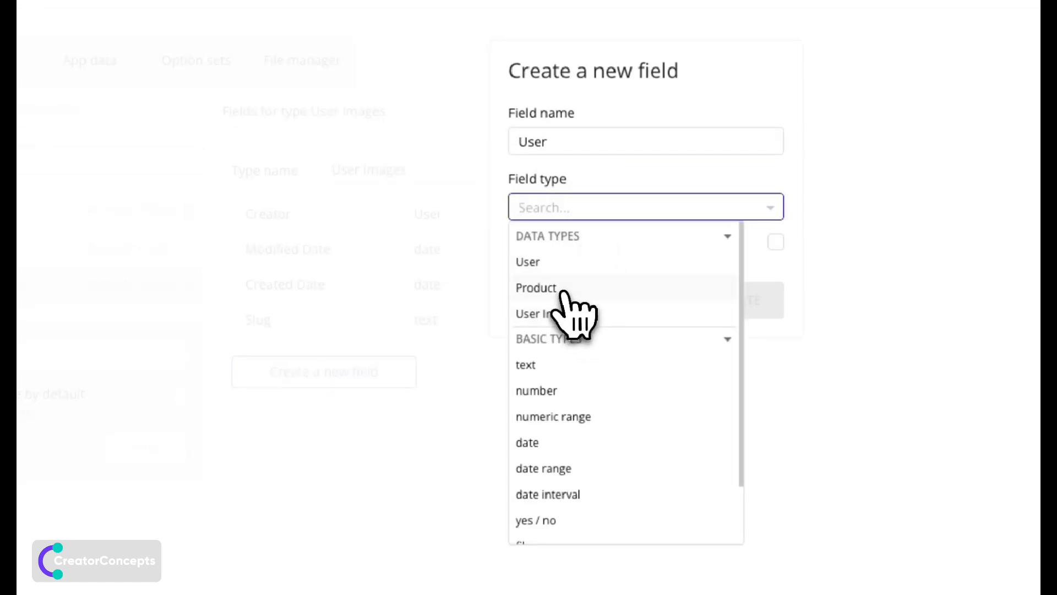
{"action": "left_click", "coordinate": [575, 263]}
{"action": "left_click", "coordinate": [727, 299]}
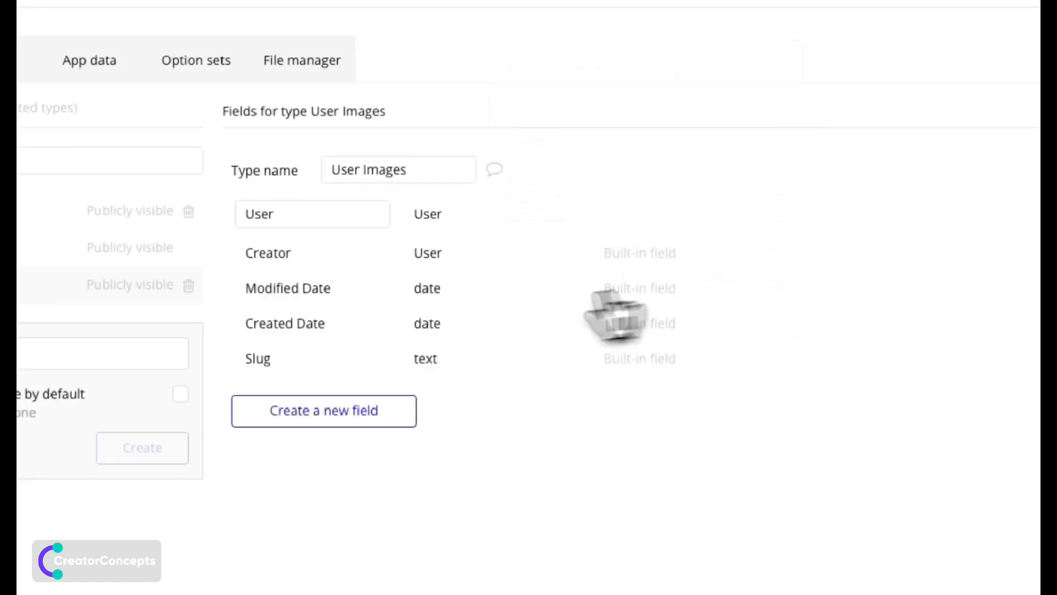
Add a 'User Image' field of type image to User Images.
{"action": "left_click", "coordinate": [355, 412]}
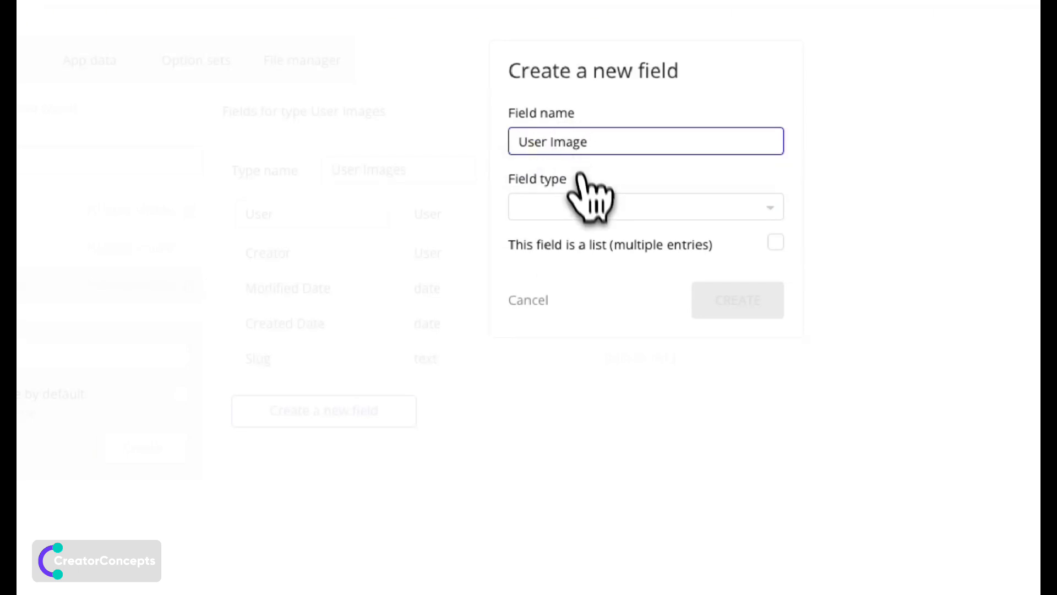
{"action": "left_click", "coordinate": [585, 215]}
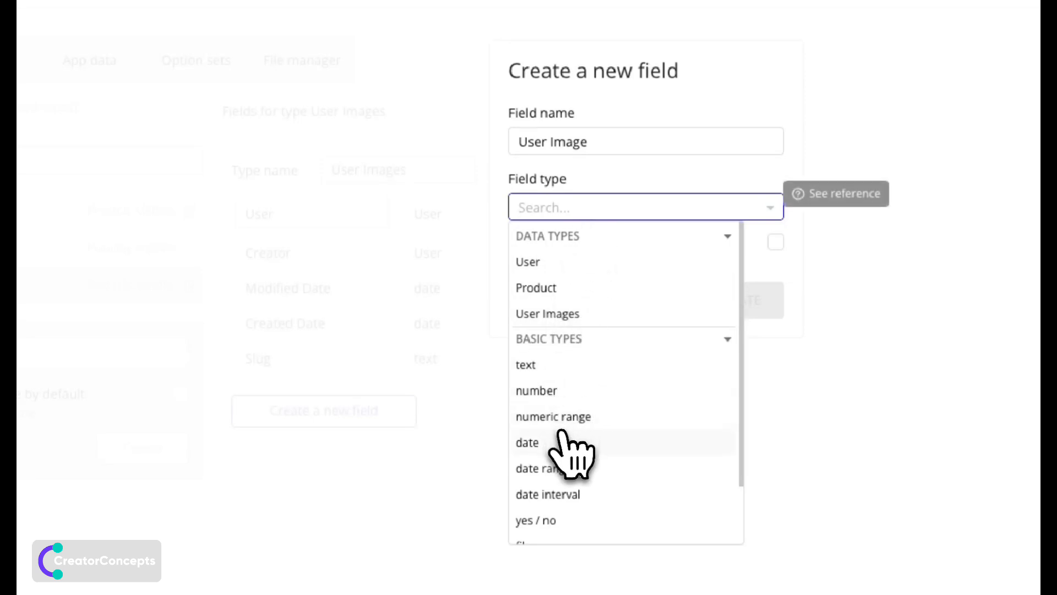
{"action": "scroll", "coordinate": [556, 440], "scroll_direction": "down", "scroll_amount": 2}
{"action": "left_click", "coordinate": [544, 508]}
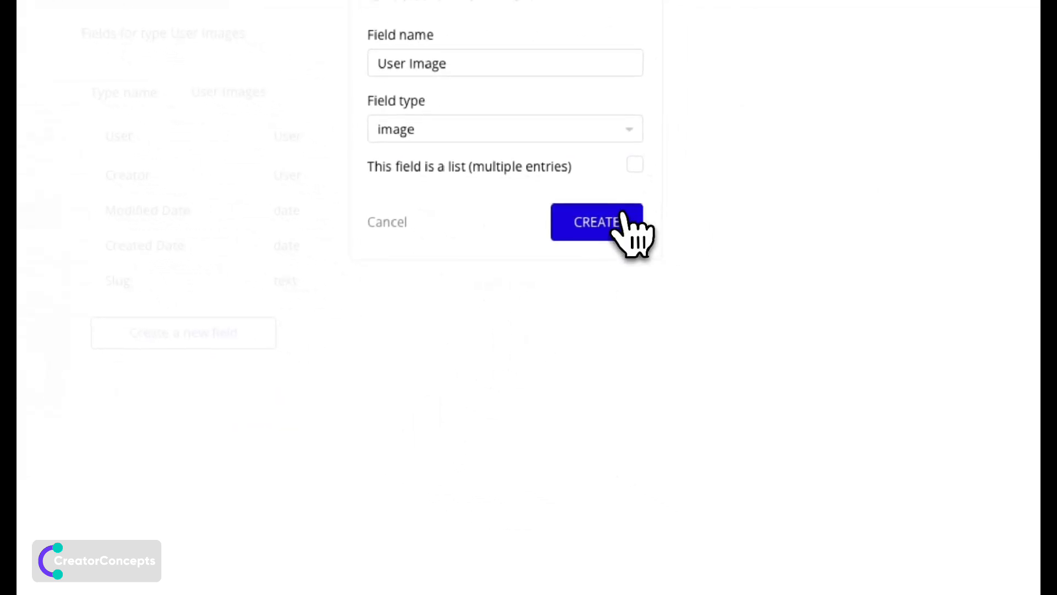
{"action": "left_click", "coordinate": [633, 221]}
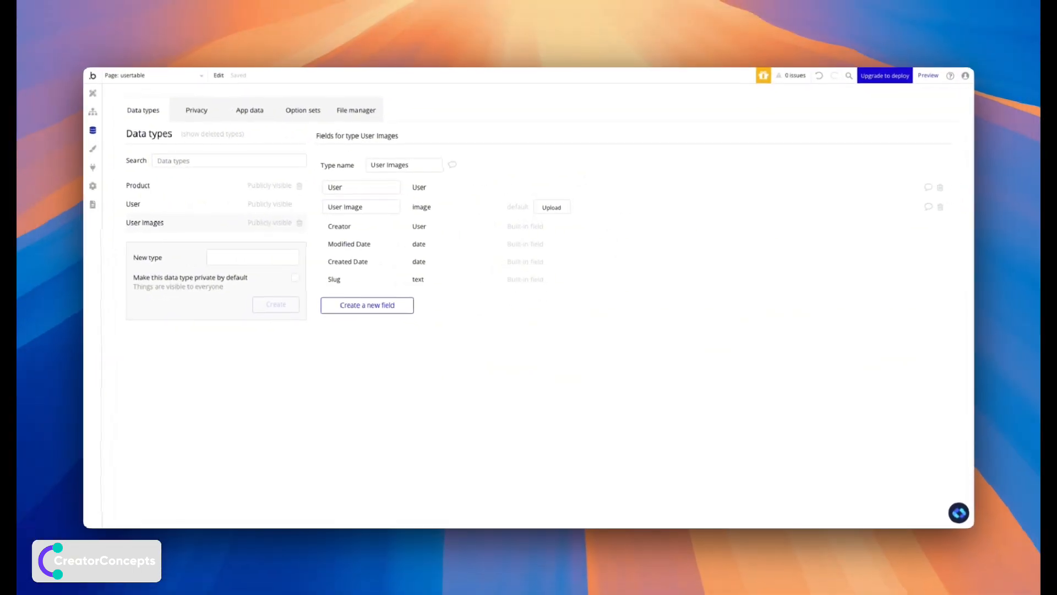
{"action": "left_click", "coordinate": [93, 93]}
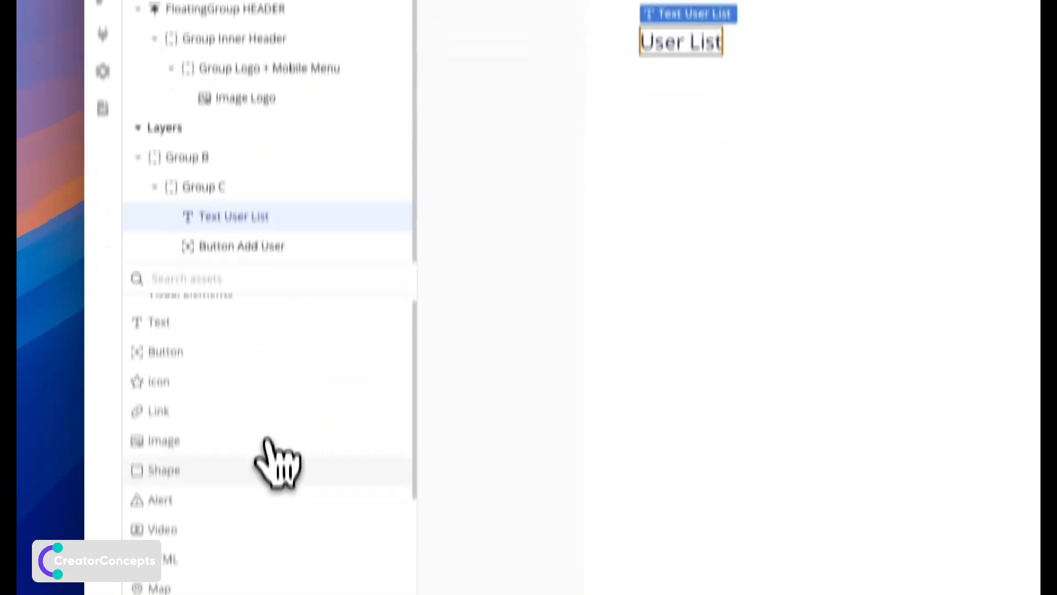
Place a full-width table on the page with a 40 px top margin.
{"action": "scroll", "coordinate": [267, 441], "scroll_direction": "down", "scroll_amount": 4}
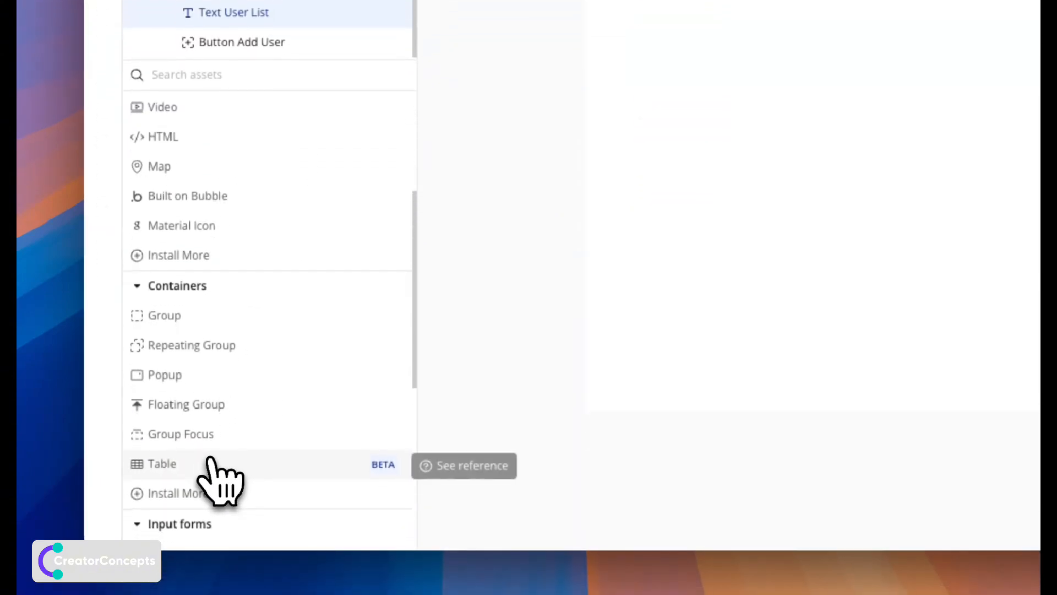
{"action": "left_click", "coordinate": [211, 462]}
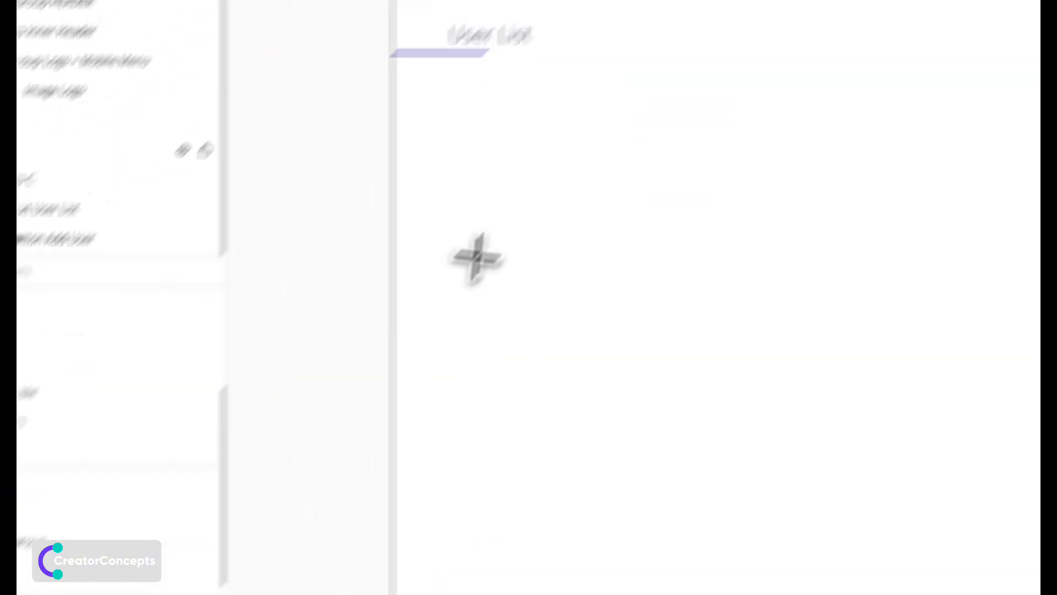
{"action": "left_click", "coordinate": [456, 292]}
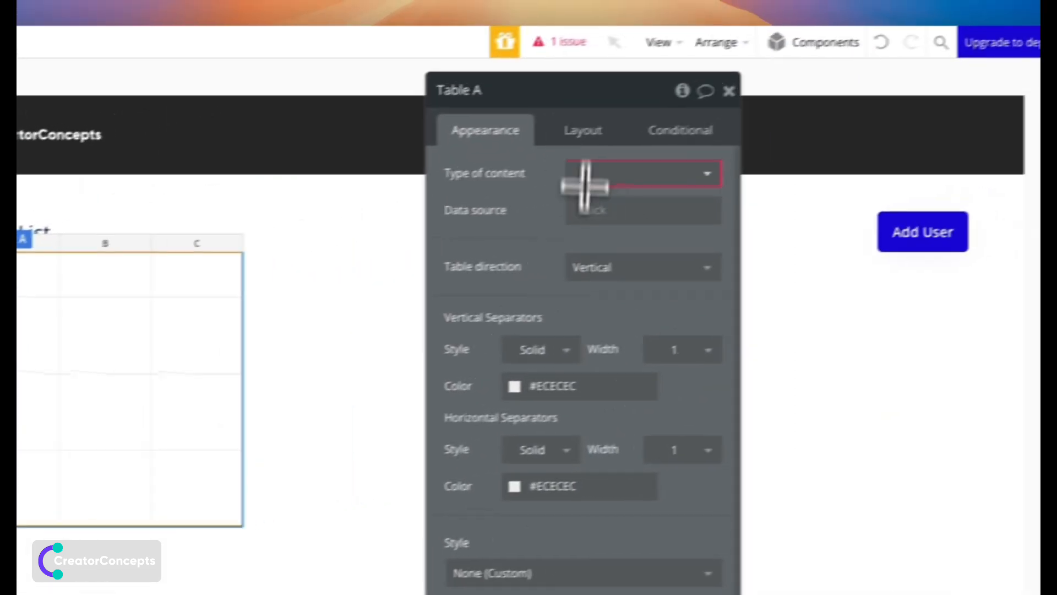
{"action": "left_click", "coordinate": [950, 49]}
{"action": "left_click", "coordinate": [673, 433]}
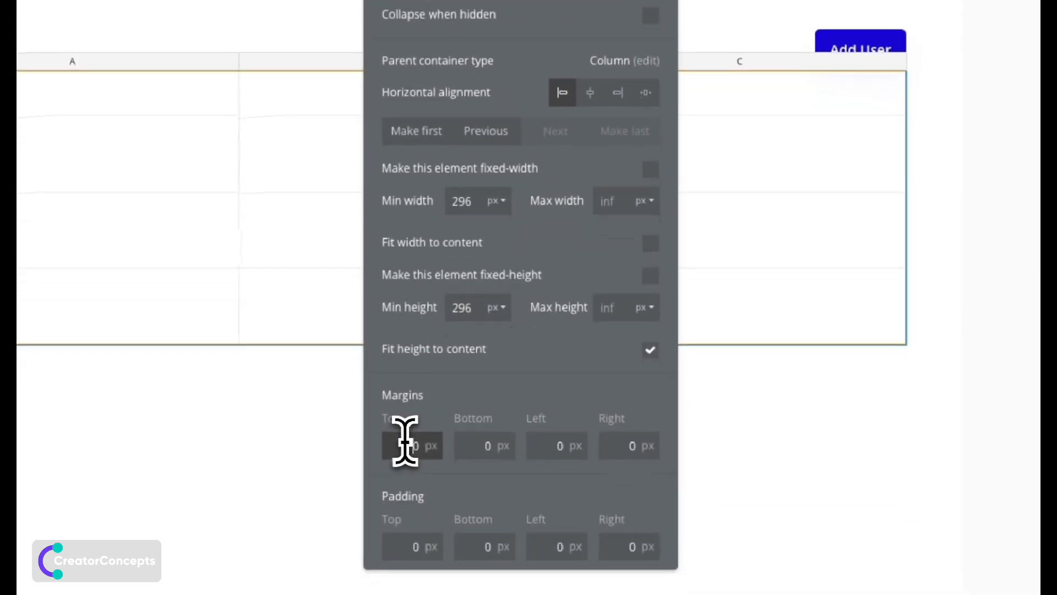
{"action": "key", "text": "BackSpace"}
{"action": "type", "text": "4"}
{"action": "key", "text": "Return"}
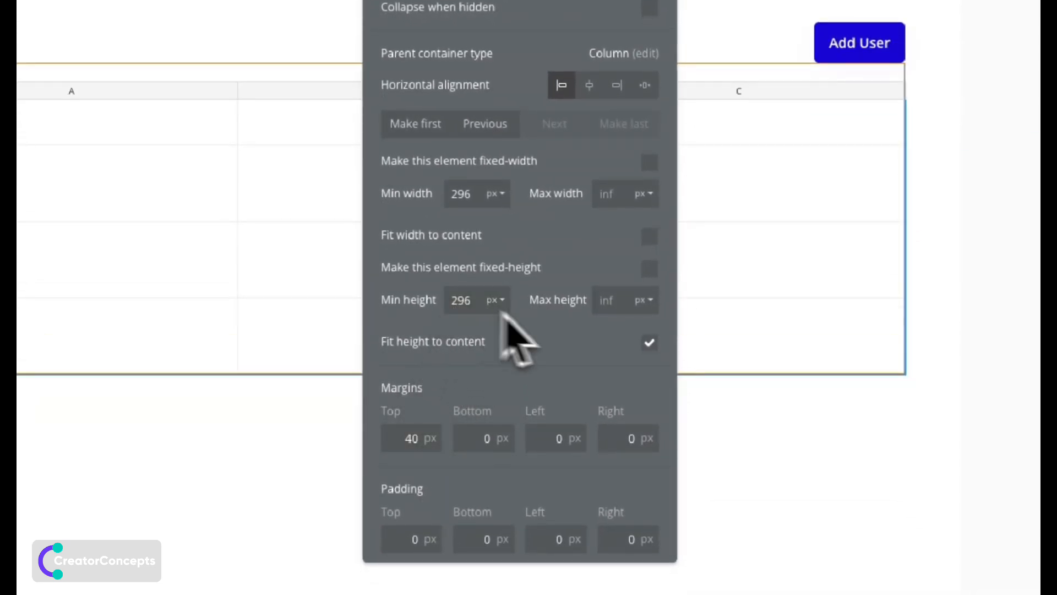
{"action": "left_click", "coordinate": [649, 342]}
{"action": "left_click", "coordinate": [639, 344]}
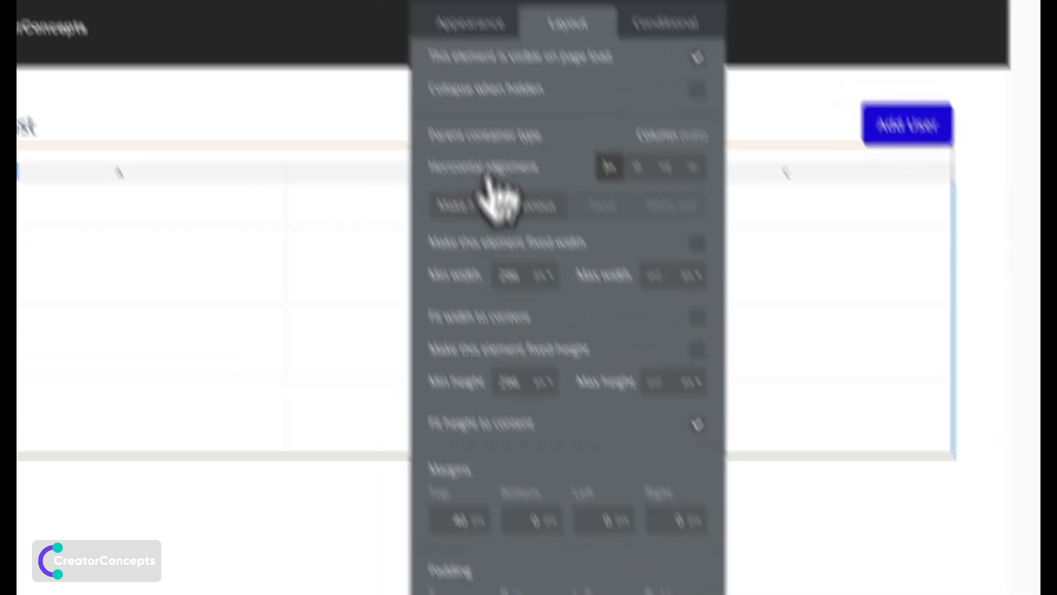
Set the table's content type to User, sourced from a search for Users, with min height 0.
{"action": "left_click", "coordinate": [554, 154]}
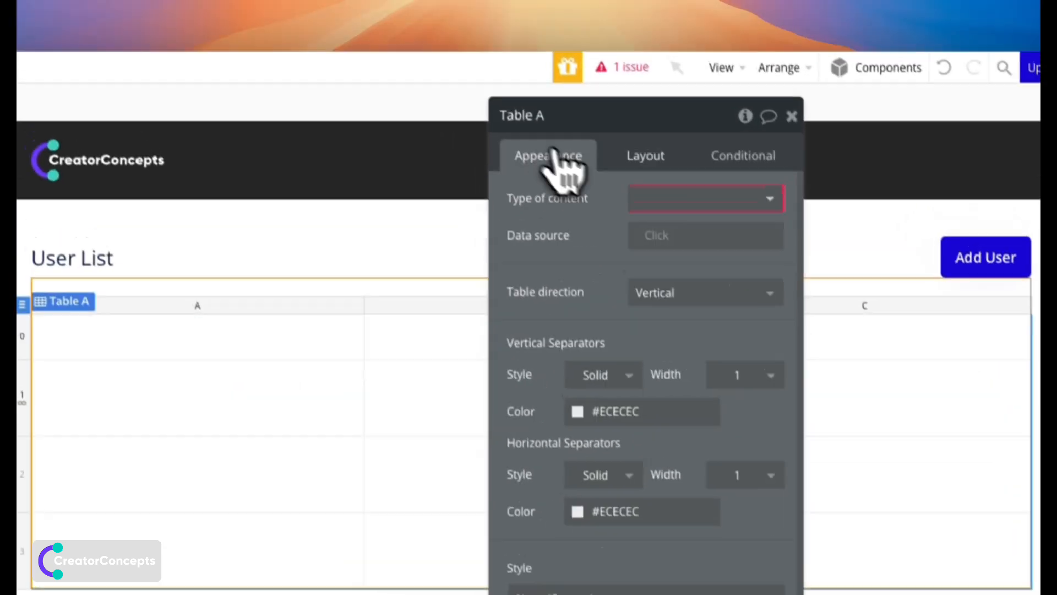
{"action": "left_click", "coordinate": [666, 206]}
{"action": "left_click", "coordinate": [682, 270]}
{"action": "left_click", "coordinate": [672, 251]}
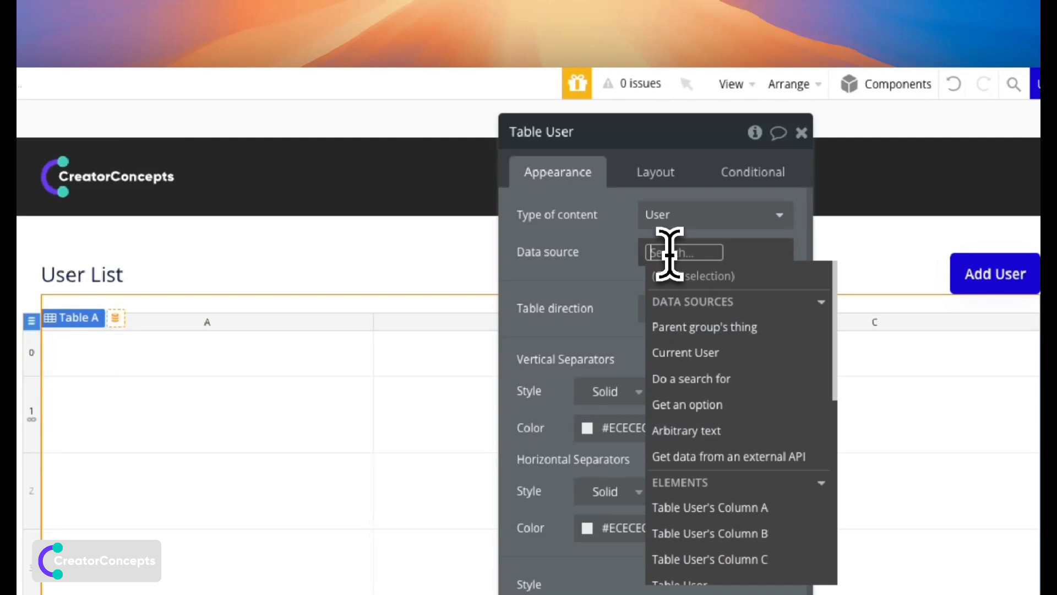
{"action": "left_click", "coordinate": [683, 385]}
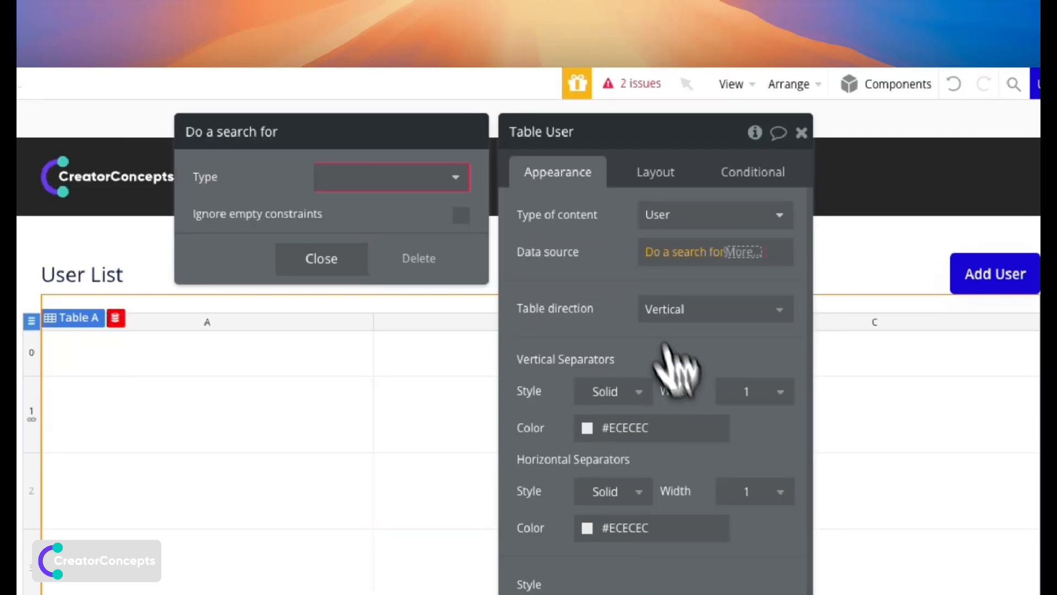
{"action": "left_click", "coordinate": [437, 187]}
{"action": "left_click", "coordinate": [380, 228]}
{"action": "left_click", "coordinate": [611, 270]}
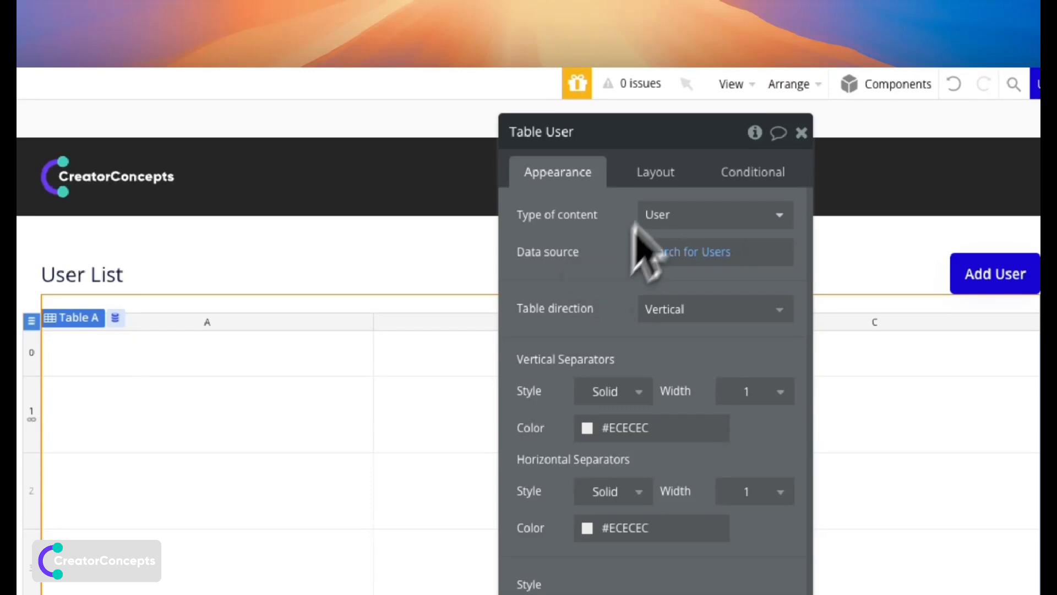
{"action": "left_click", "coordinate": [664, 172]}
{"action": "left_click", "coordinate": [599, 535]}
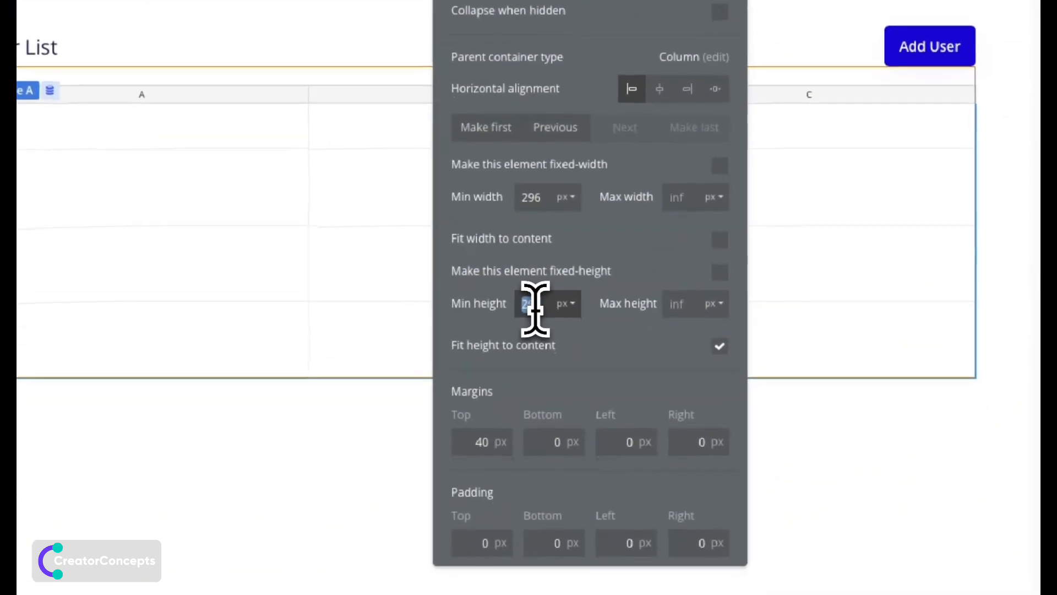
{"action": "type", "text": "0"}
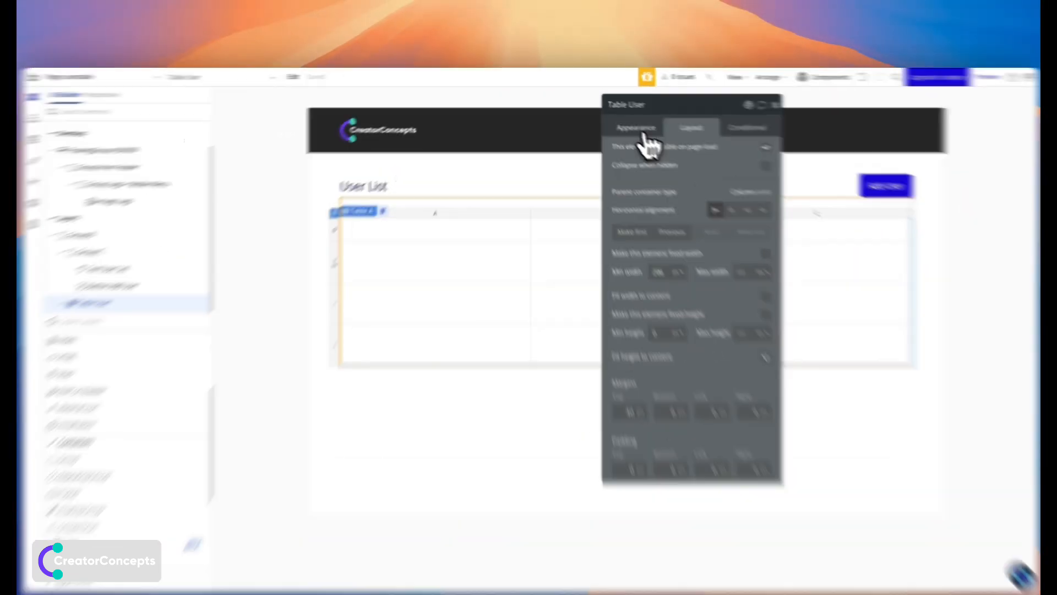
Add a bold 'User Image' header text in table cell 0A.
{"action": "left_click", "coordinate": [622, 121]}
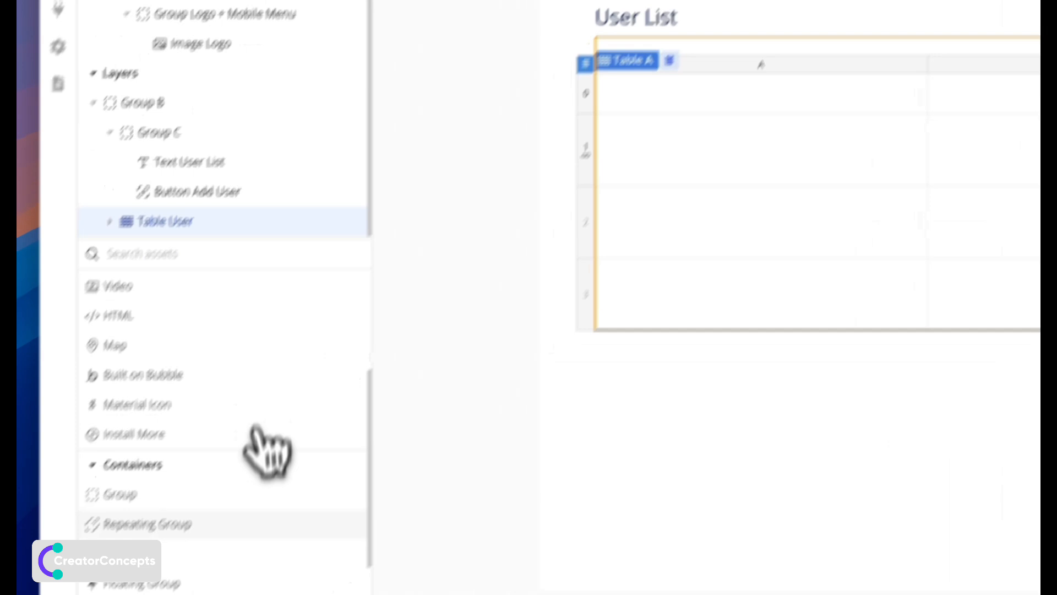
{"action": "scroll", "coordinate": [267, 448], "scroll_direction": "up", "scroll_amount": 3}
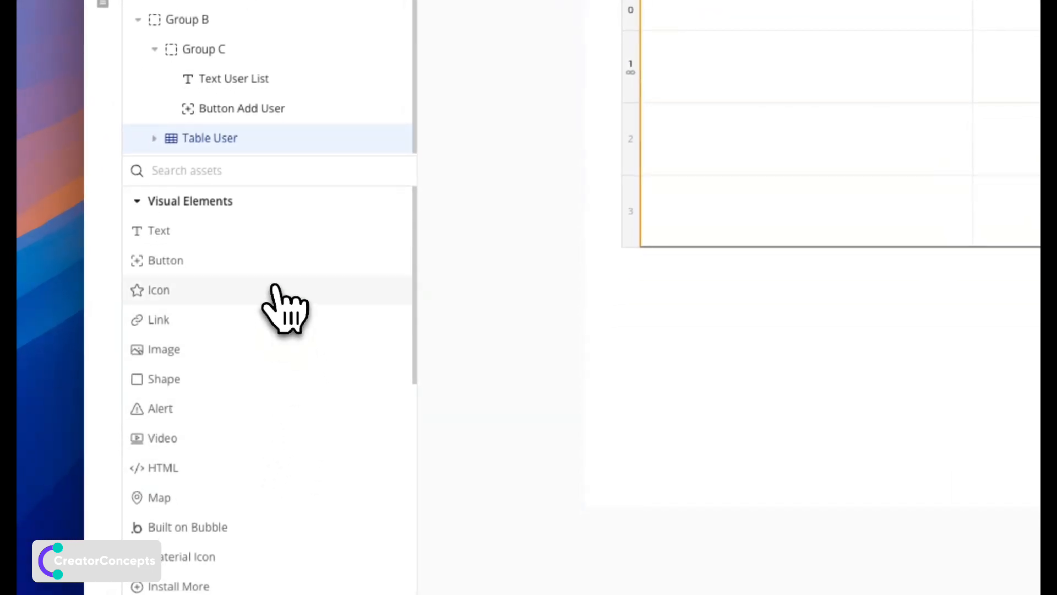
{"action": "left_click", "coordinate": [265, 236]}
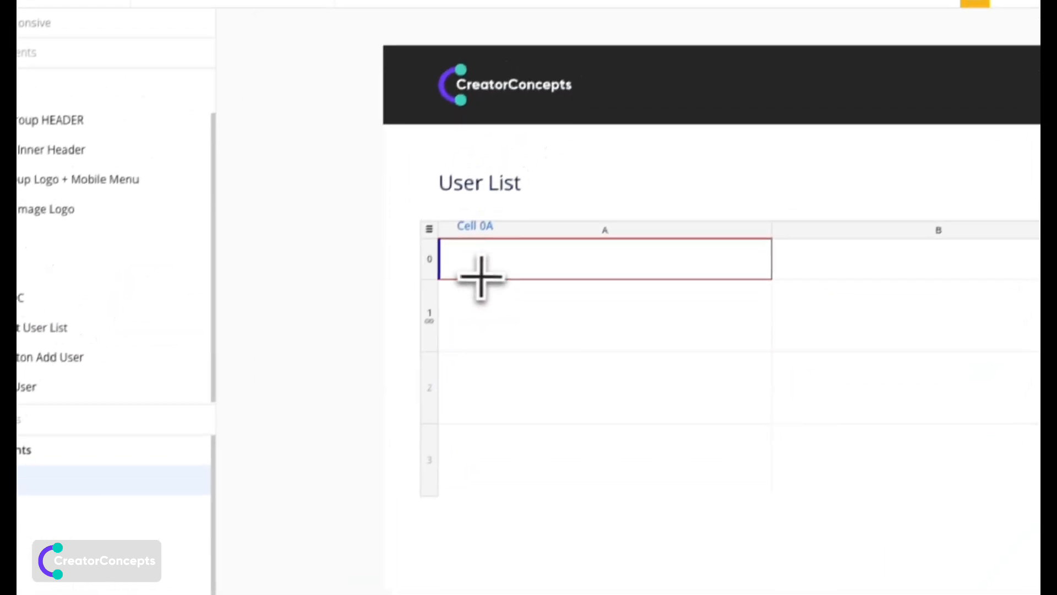
{"action": "left_click", "coordinate": [474, 259]}
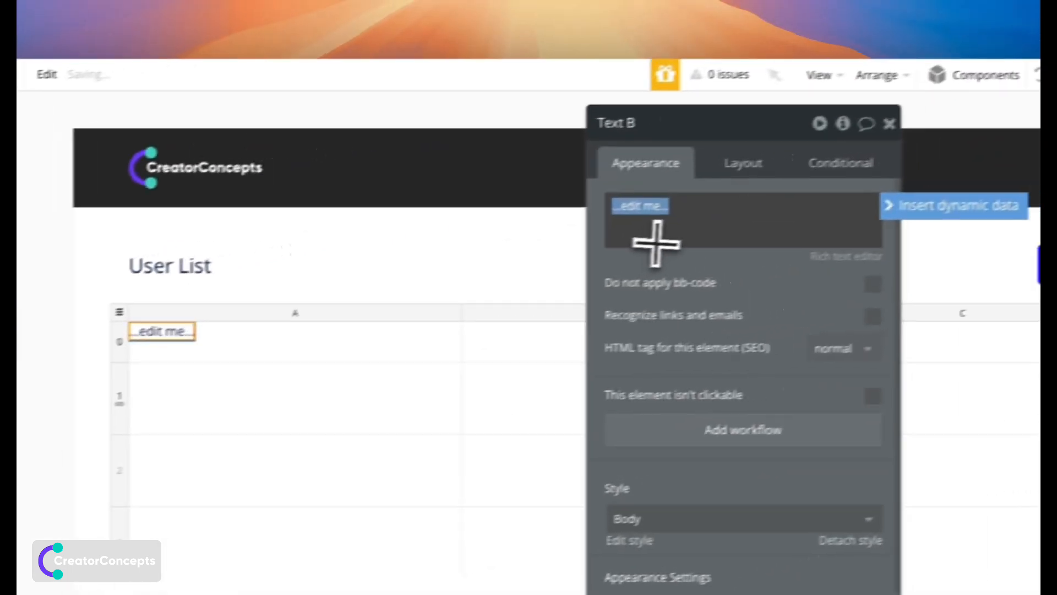
{"action": "type", "text": "U"}
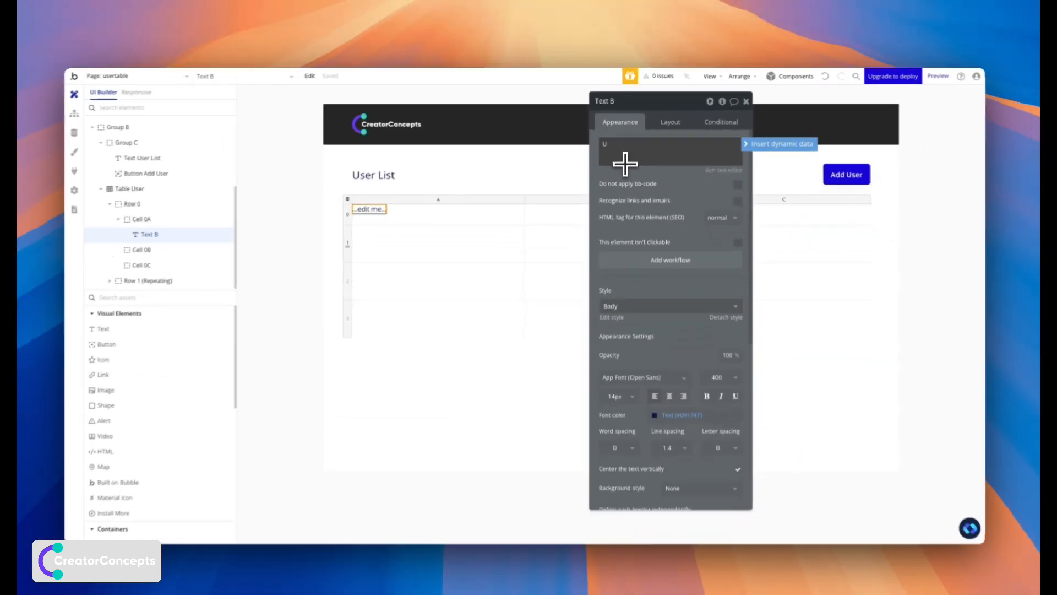
{"action": "type", "text": "ser Image"}
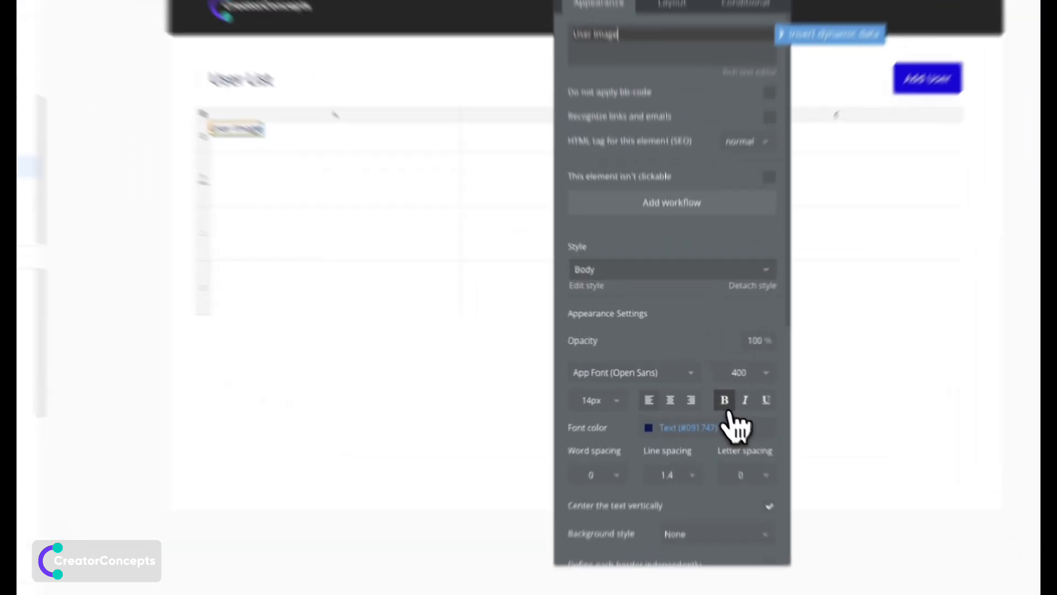
{"action": "left_click", "coordinate": [704, 384]}
Copy the 'User Image' header into cells 0B and 0C.
{"action": "key", "text": "super+c"}
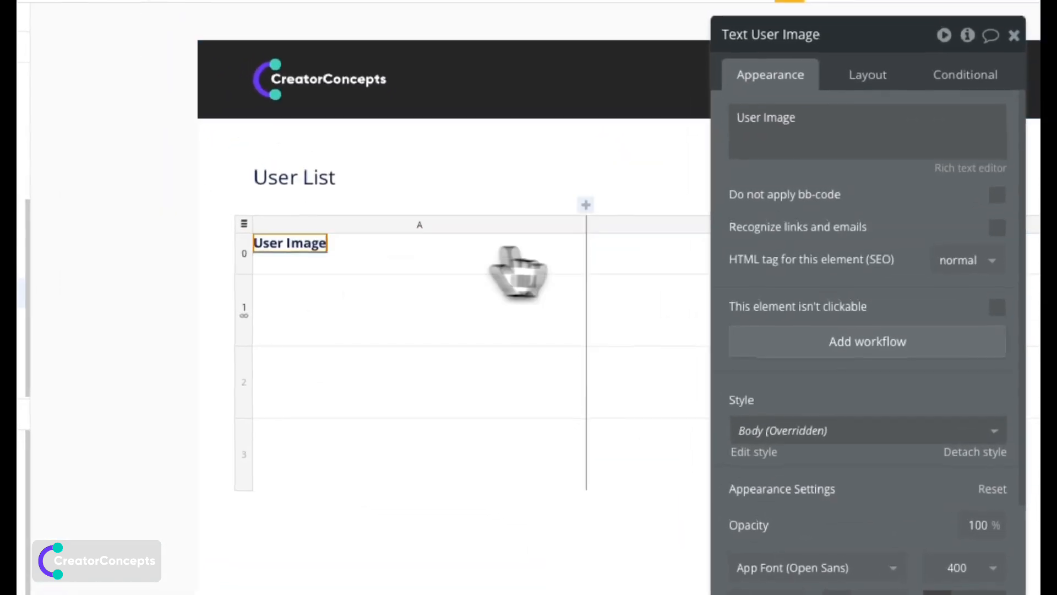
{"action": "left_click", "coordinate": [610, 244]}
{"action": "key", "text": "super+v"}
{"action": "left_click_drag", "start_coordinate": [787, 227], "coordinate": [769, 282]}
{"action": "left_click", "coordinate": [633, 315]}
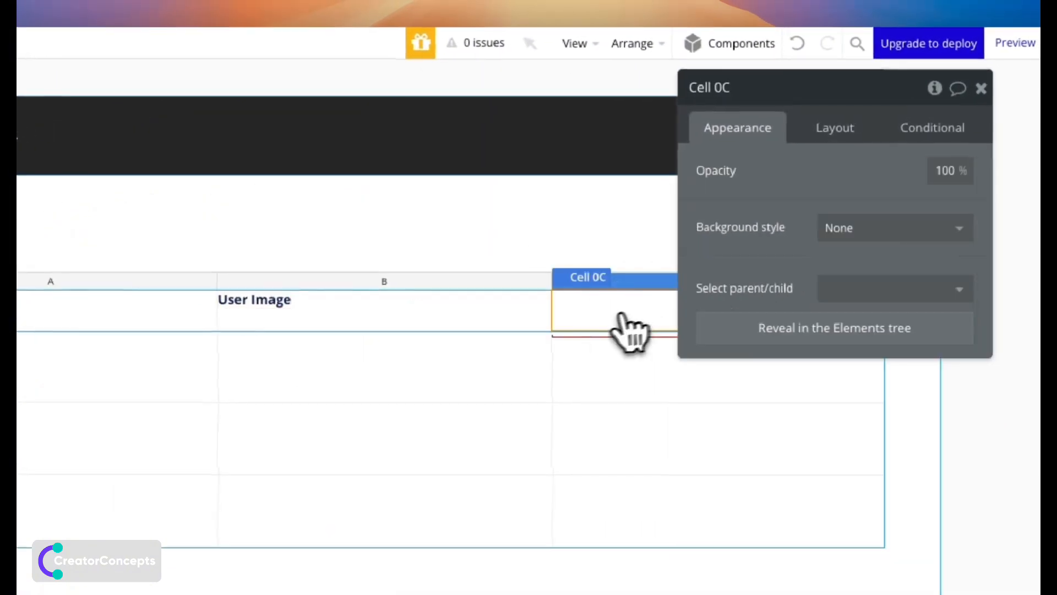
{"action": "key", "text": "super+v"}
Rename the copied headers to 'Full Name' and 'Job Title'.
{"action": "left_click", "coordinate": [279, 297]}
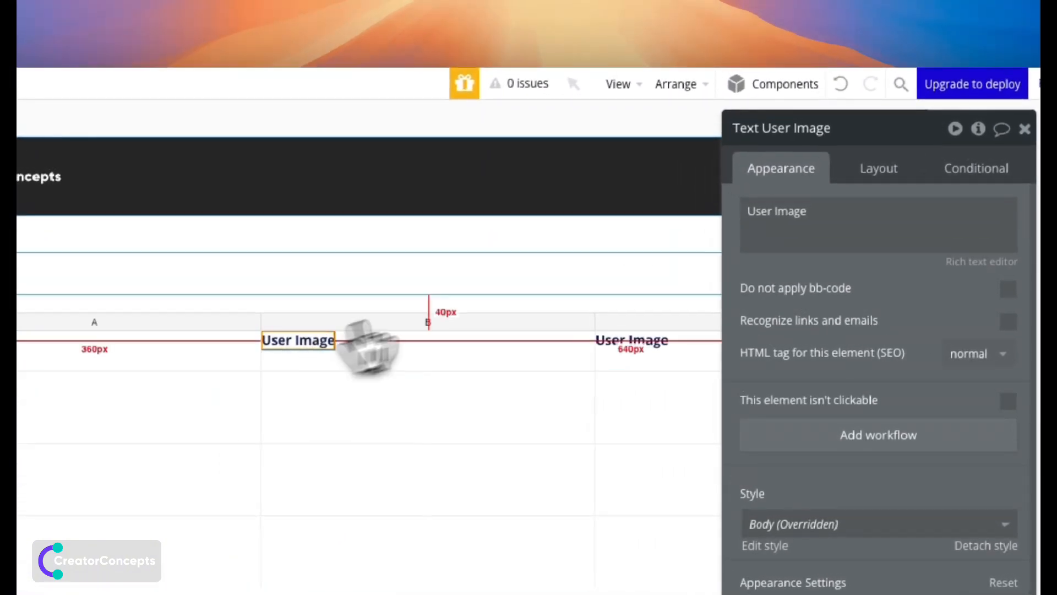
{"action": "triple_click", "coordinate": [788, 217]}
{"action": "type", "text": "Full "}
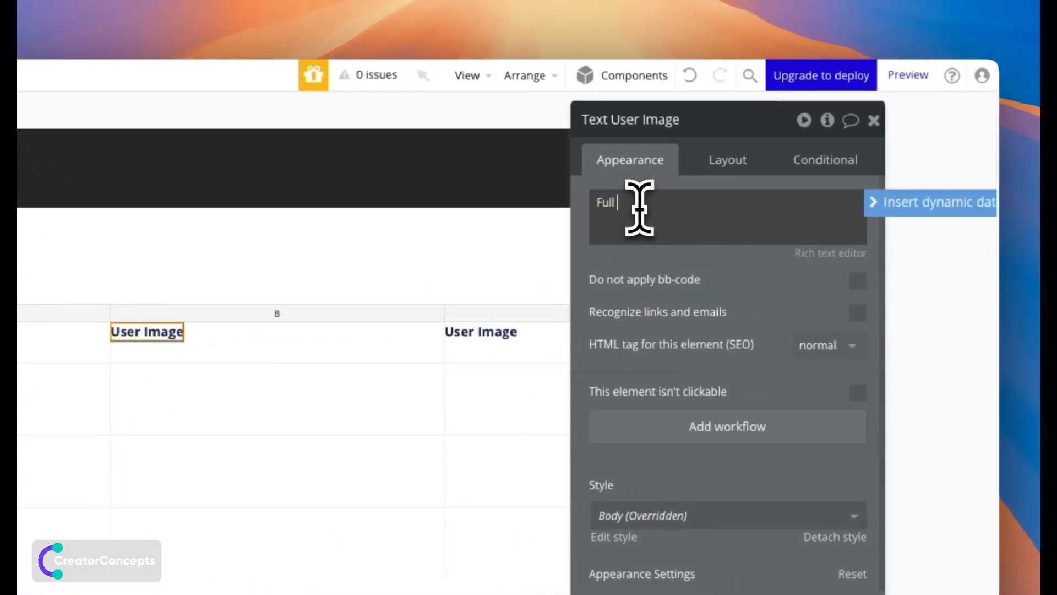
{"action": "type", "text": "Name"}
{"action": "left_click", "coordinate": [479, 332]}
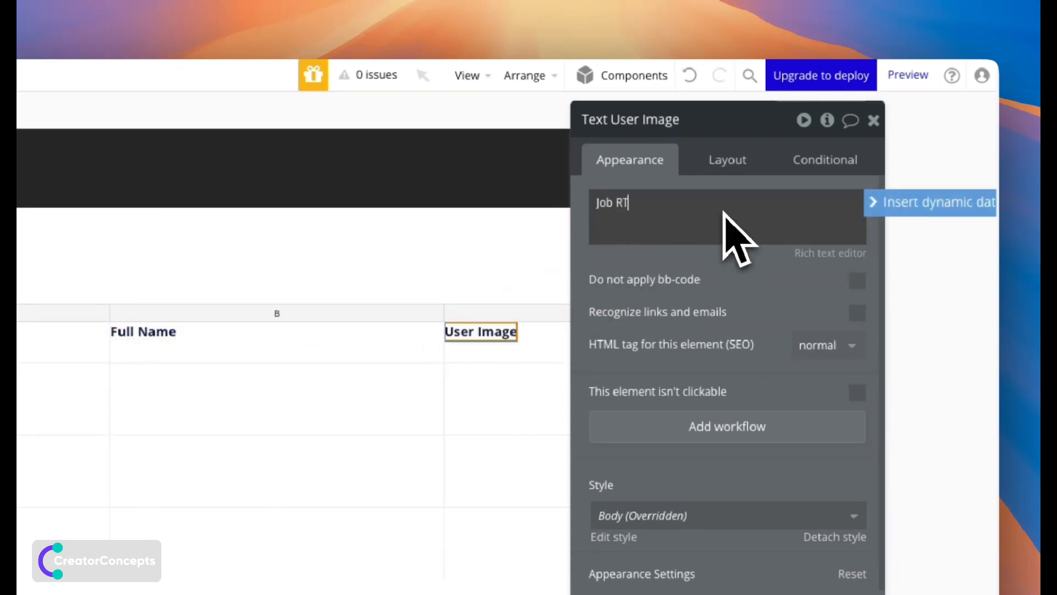
{"action": "type", "text": "Job Title"}
{"action": "left_click", "coordinate": [733, 311]}
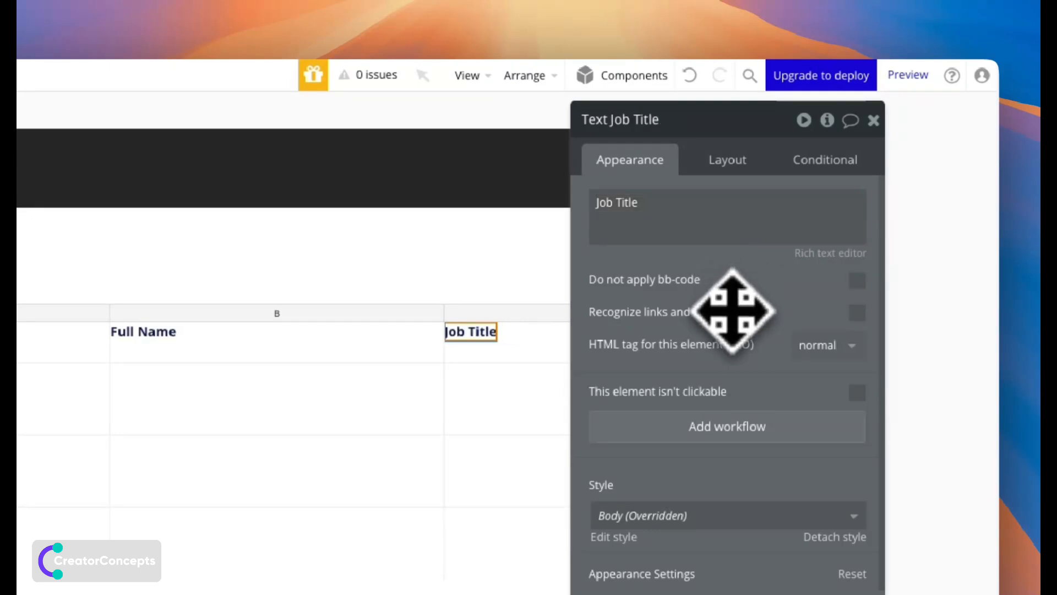
{"action": "left_click_drag", "start_coordinate": [649, 392], "coordinate": [601, 384]}
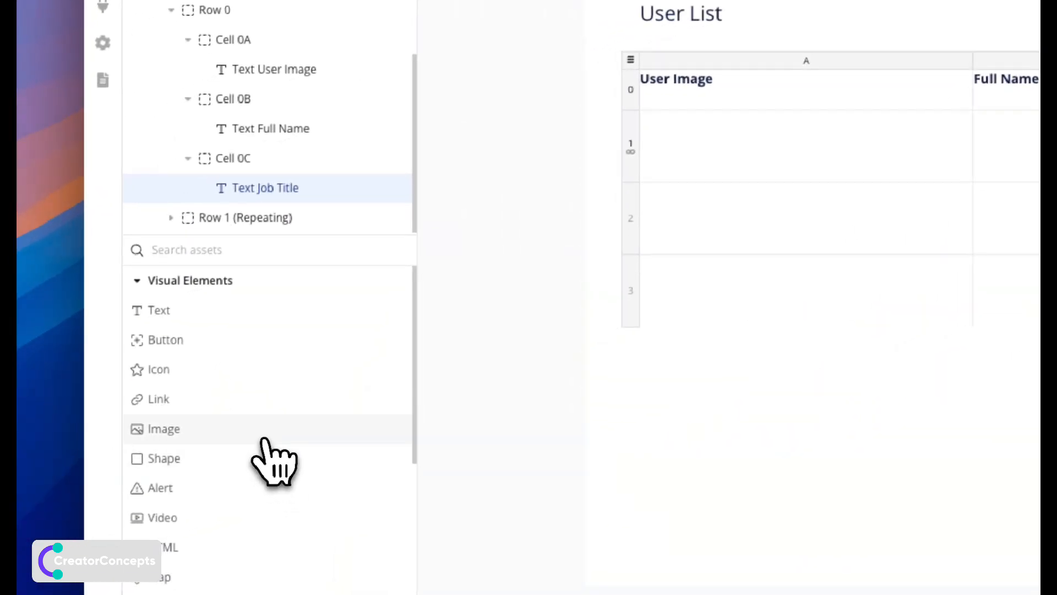
{"action": "left_click_drag", "start_coordinate": [263, 441], "coordinate": [687, 150]}
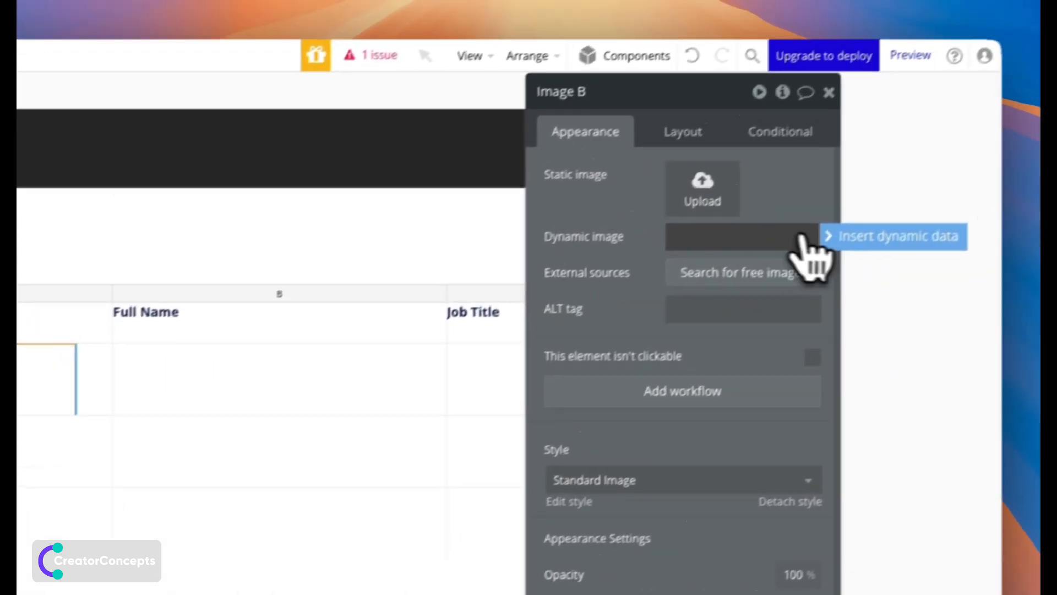
Source the image from a search for User Images where User = Current row's User.
{"action": "left_click", "coordinate": [793, 257]}
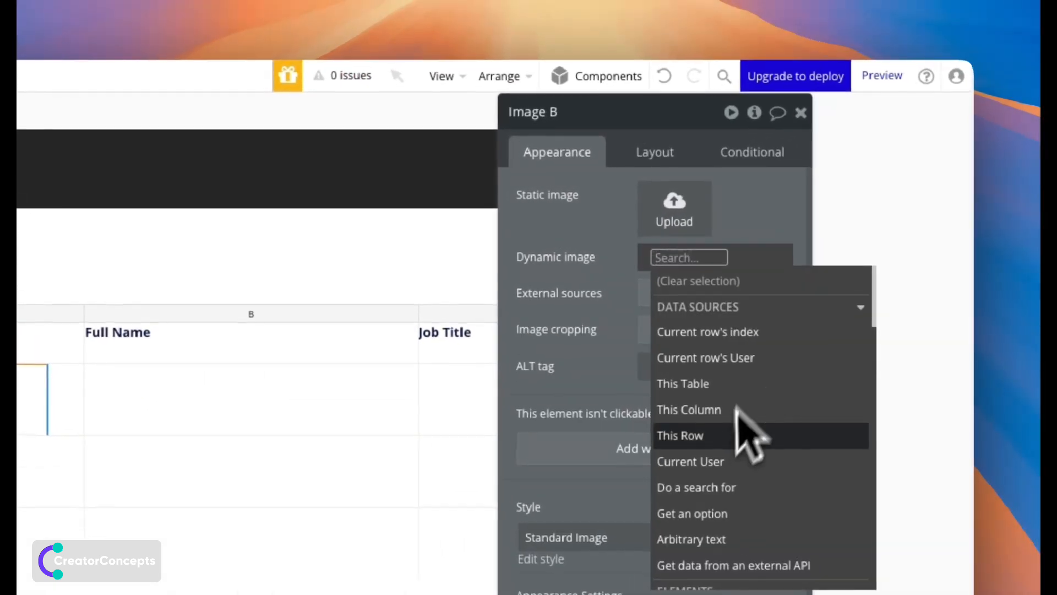
{"action": "type", "text": "do"}
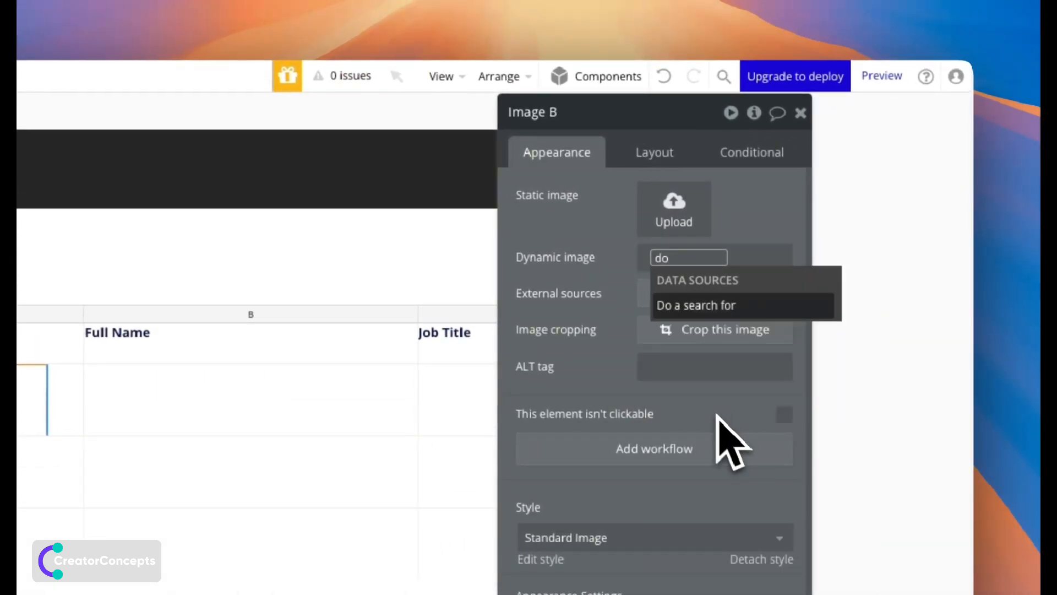
{"action": "left_click", "coordinate": [698, 306]}
{"action": "left_click", "coordinate": [416, 158]}
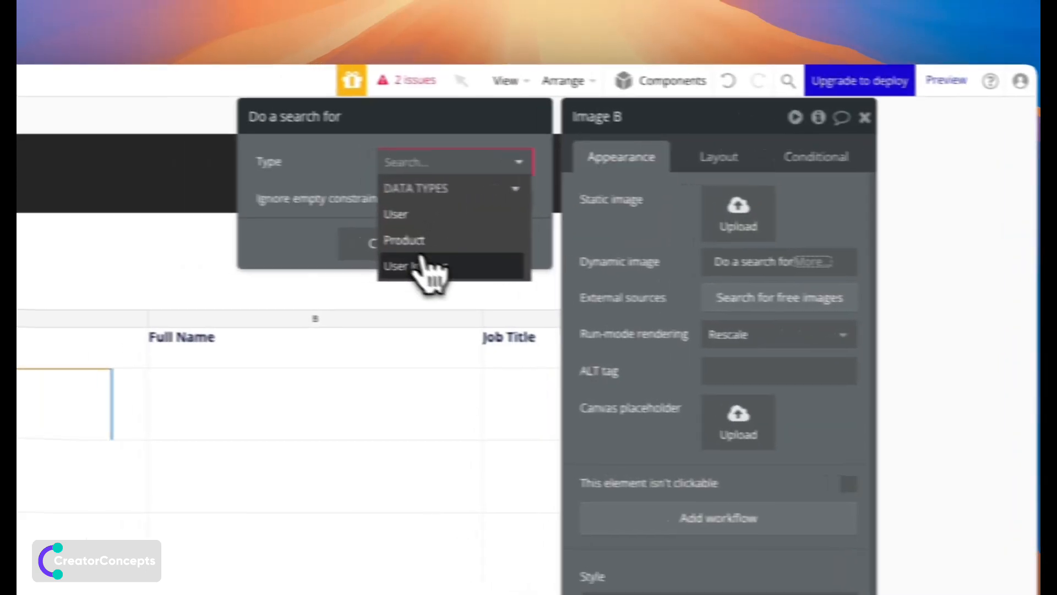
{"action": "left_click", "coordinate": [352, 261]}
{"action": "left_click", "coordinate": [341, 208]}
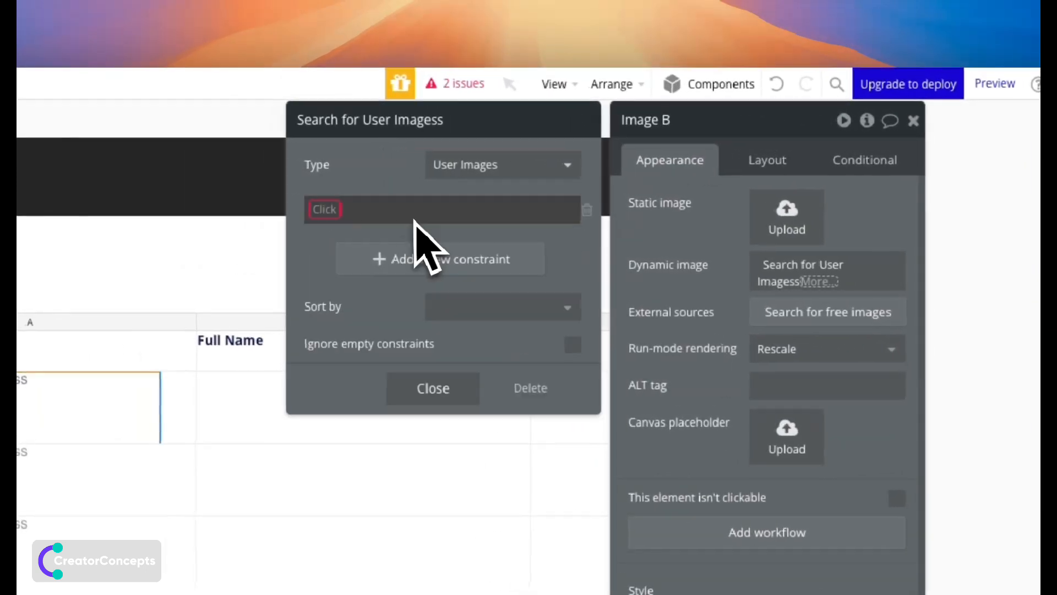
{"action": "left_click", "coordinate": [223, 205]}
{"action": "left_click", "coordinate": [341, 239]}
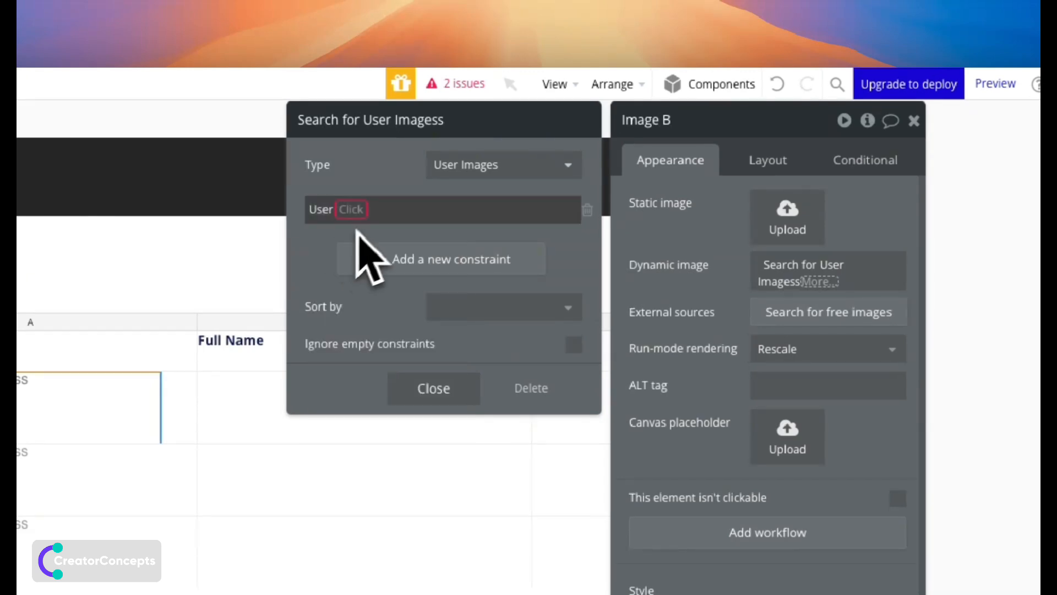
{"action": "left_click", "coordinate": [362, 211]}
{"action": "left_click", "coordinate": [363, 230]}
{"action": "left_click", "coordinate": [366, 208]}
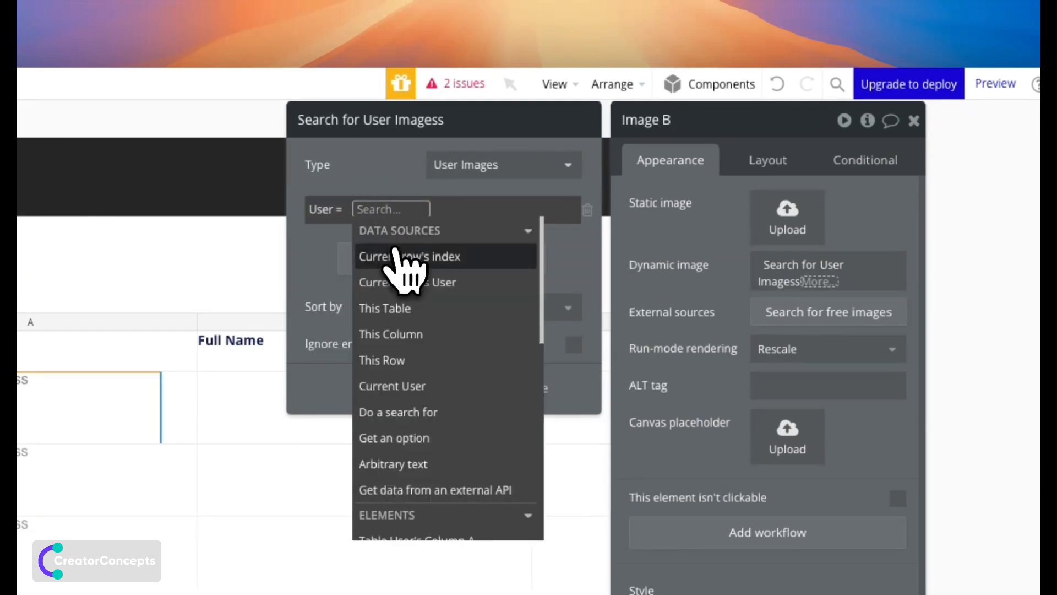
{"action": "left_click", "coordinate": [402, 282]}
{"action": "left_click", "coordinate": [325, 254]}
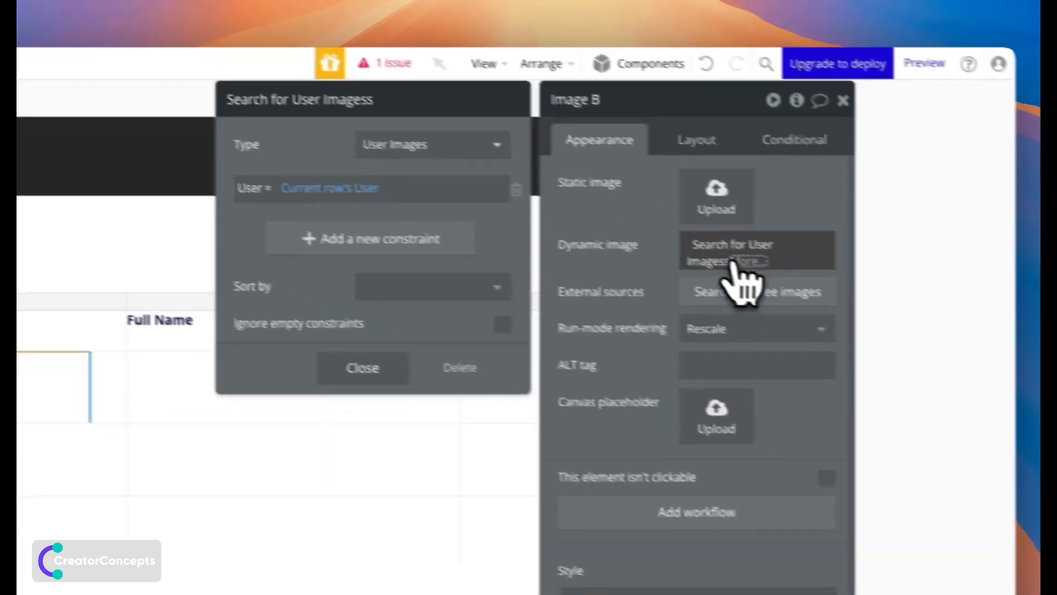
Narrow the image source to the search's first item's User Image.
{"action": "left_click", "coordinate": [814, 283]}
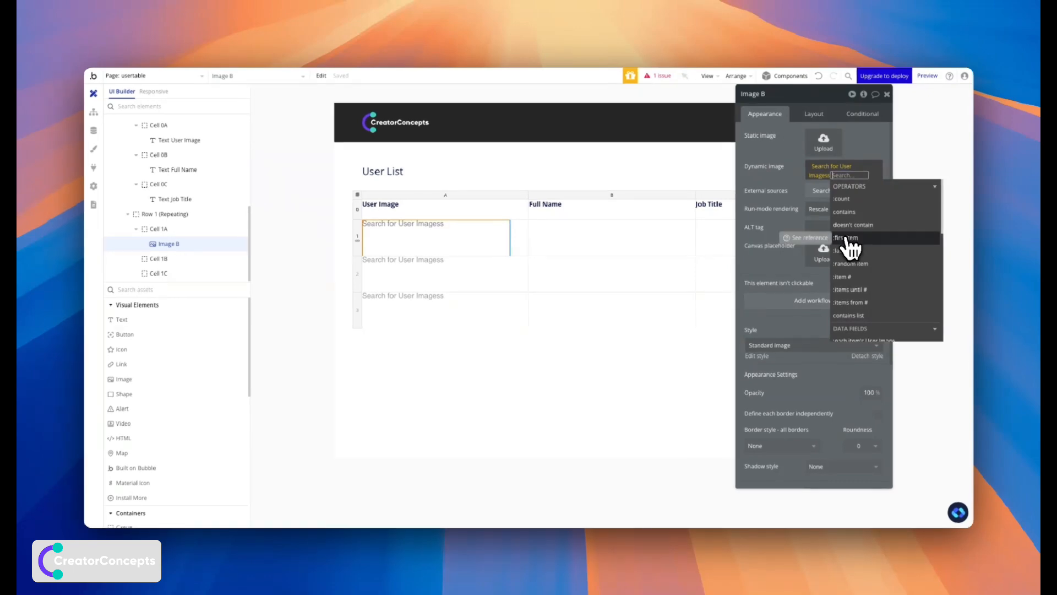
{"action": "left_click", "coordinate": [848, 239]}
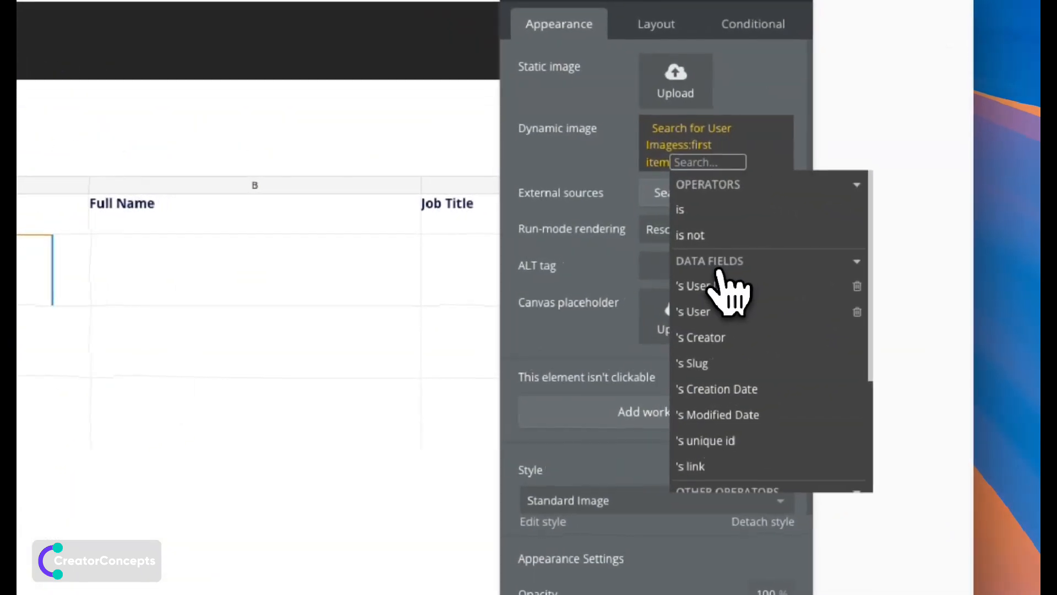
{"action": "left_click", "coordinate": [711, 287]}
{"action": "left_click", "coordinate": [564, 142]}
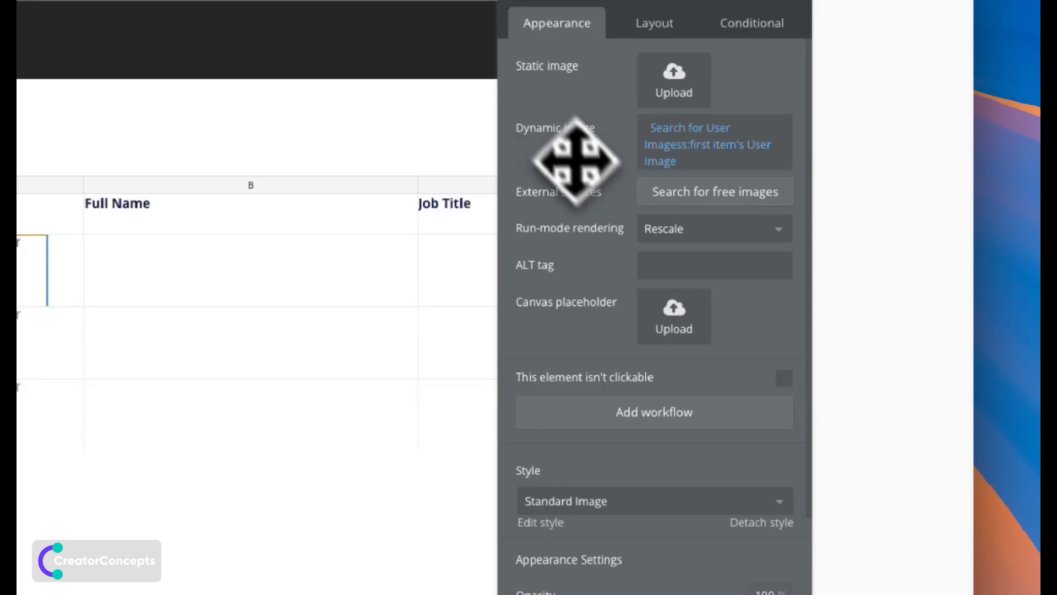
{"action": "scroll", "coordinate": [666, 402], "scroll_direction": "down", "scroll_amount": 5}
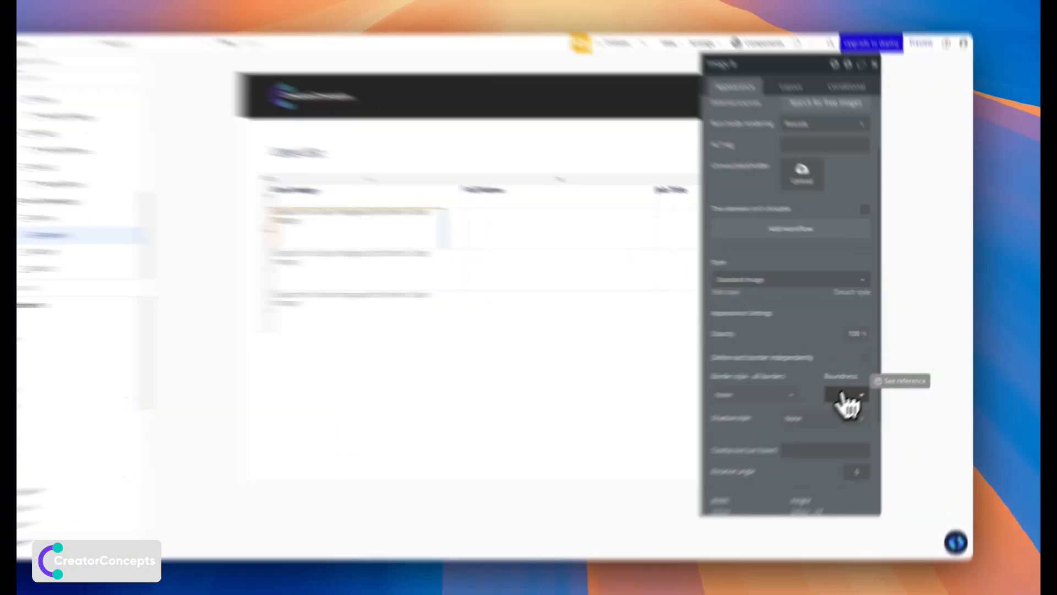
Set Image B's roundness to 999 and its minimum height to 40 px.
{"action": "left_click", "coordinate": [863, 384]}
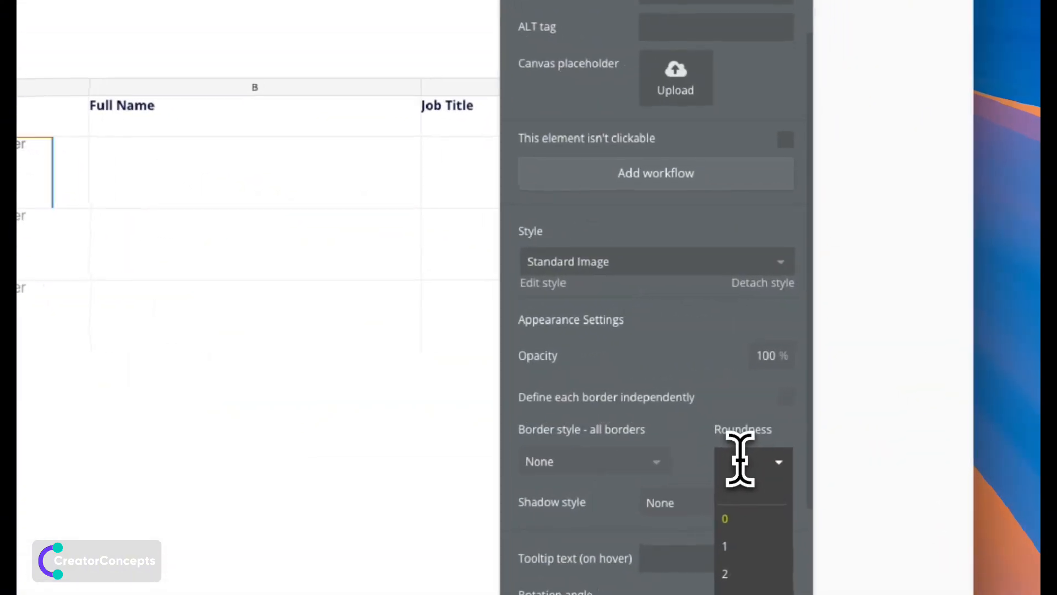
{"action": "left_click", "coordinate": [728, 415]}
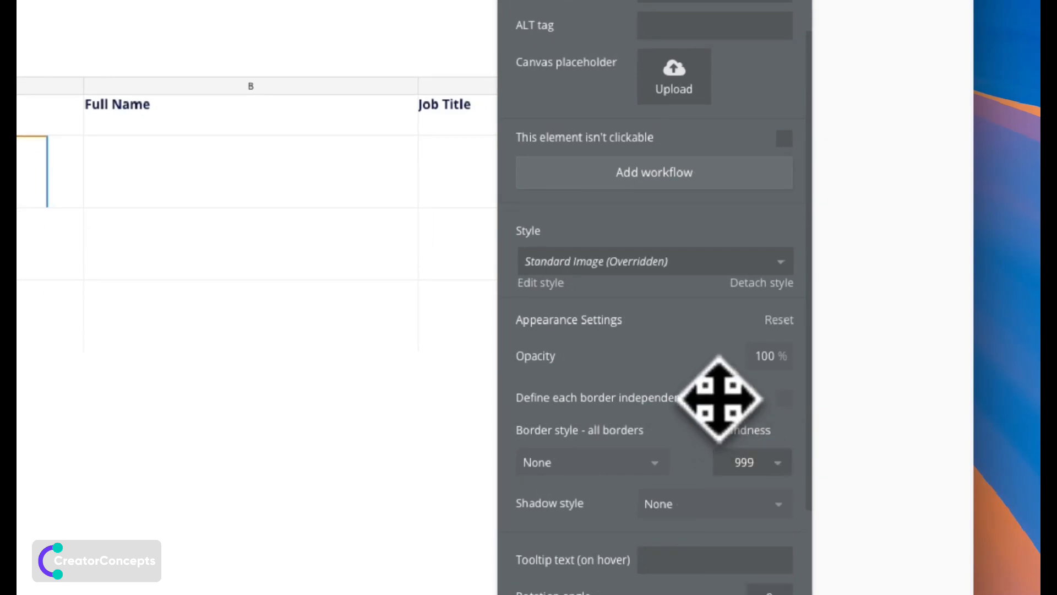
{"action": "scroll", "coordinate": [713, 132], "scroll_direction": "up", "scroll_amount": 3}
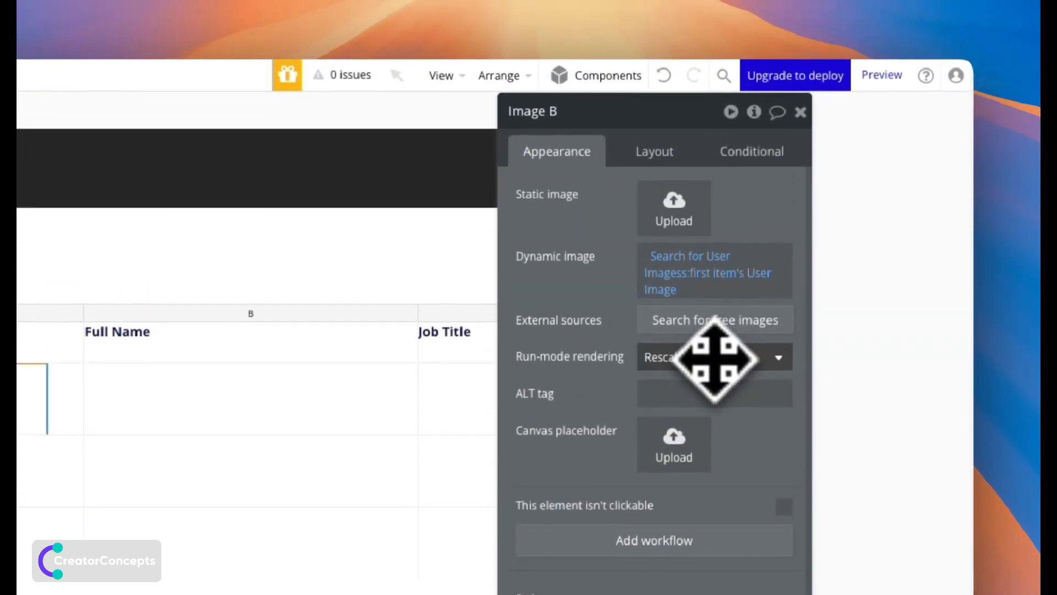
{"action": "left_click", "coordinate": [649, 151]}
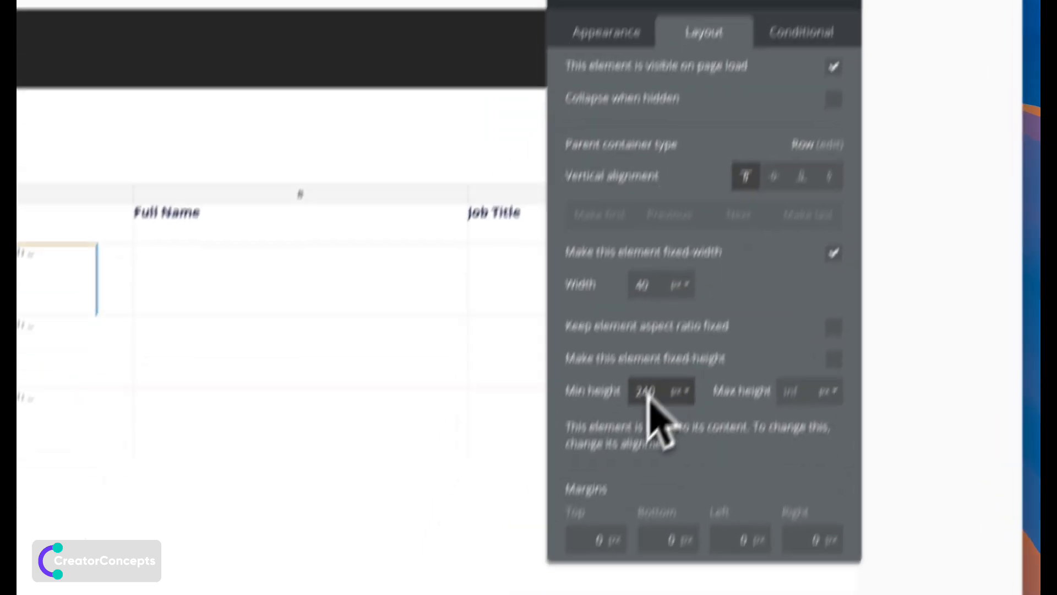
{"action": "double_click", "coordinate": [598, 512]}
{"action": "type", "text": "40"}
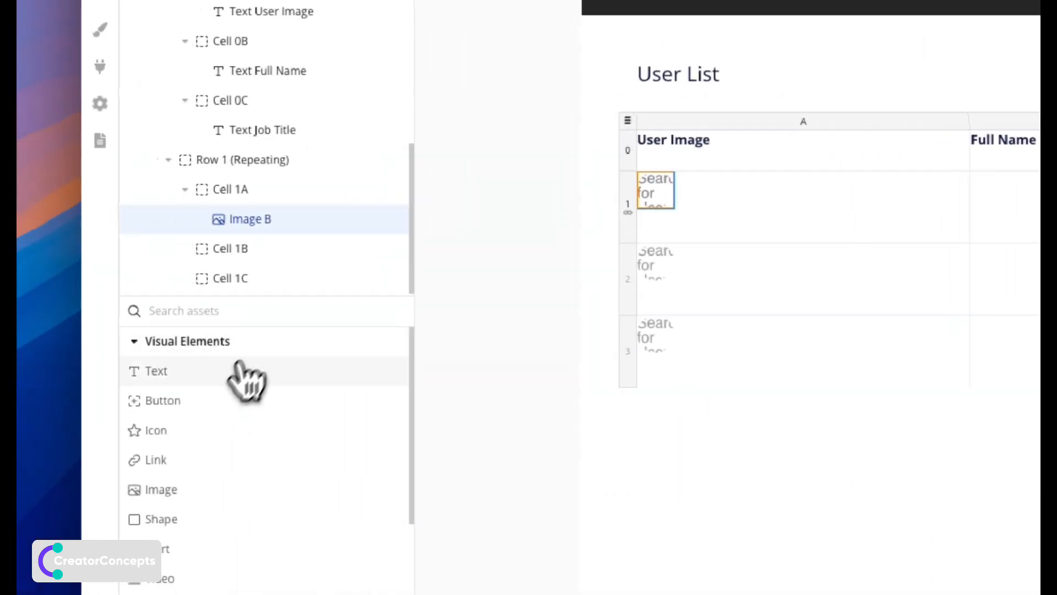
Add a text in cell 1B showing Current row's User's Full name, vertically centred, 10 px left margin.
{"action": "left_click", "coordinate": [203, 376]}
{"action": "left_click_drag", "start_coordinate": [975, 174], "coordinate": [1006, 185]}
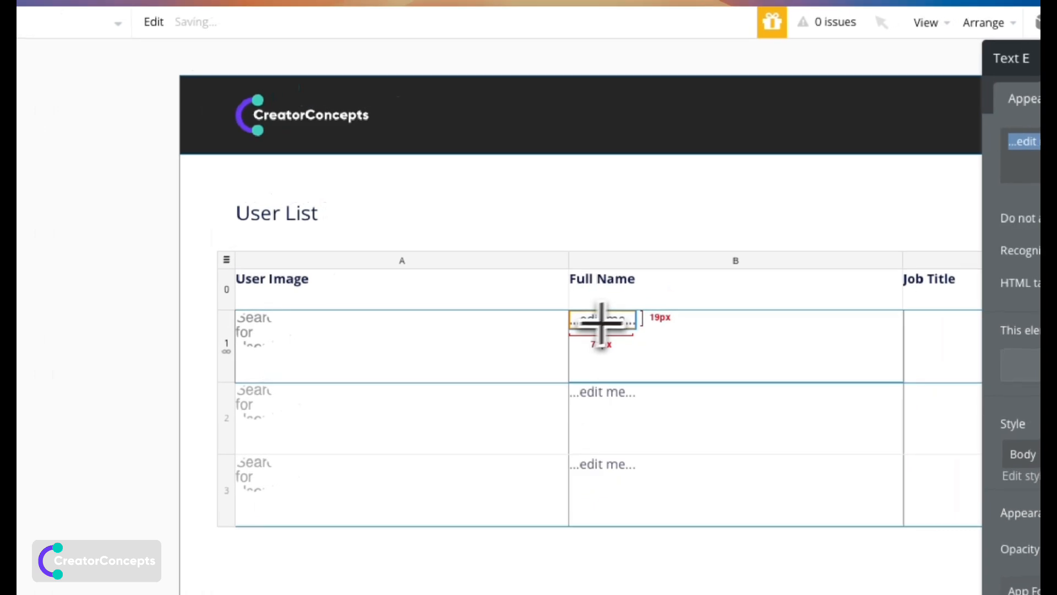
{"action": "left_click", "coordinate": [889, 155]}
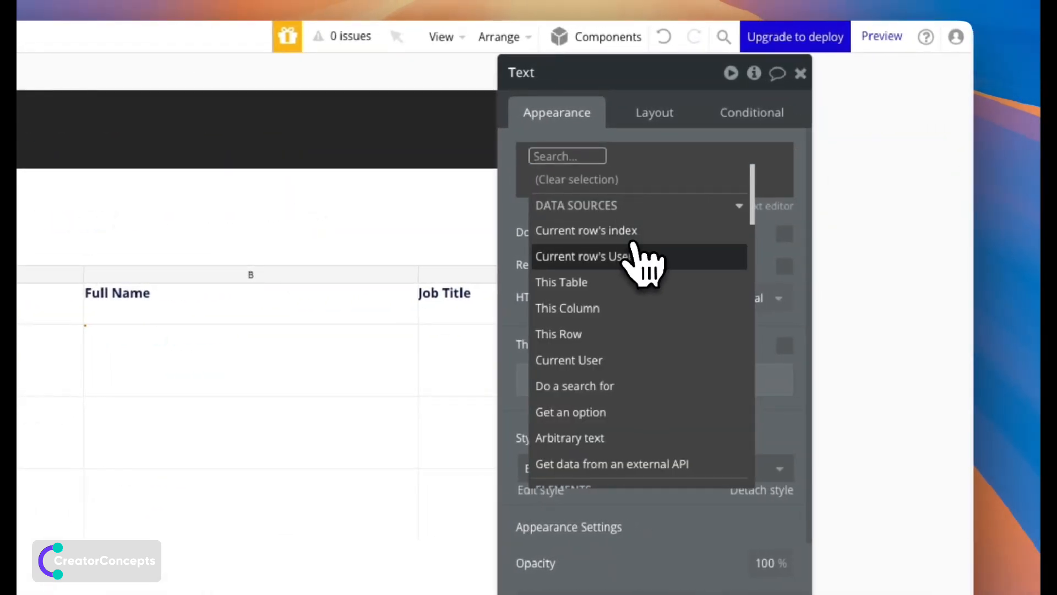
{"action": "left_click", "coordinate": [711, 252]}
{"action": "left_click", "coordinate": [663, 281]}
{"action": "left_click", "coordinate": [560, 269]}
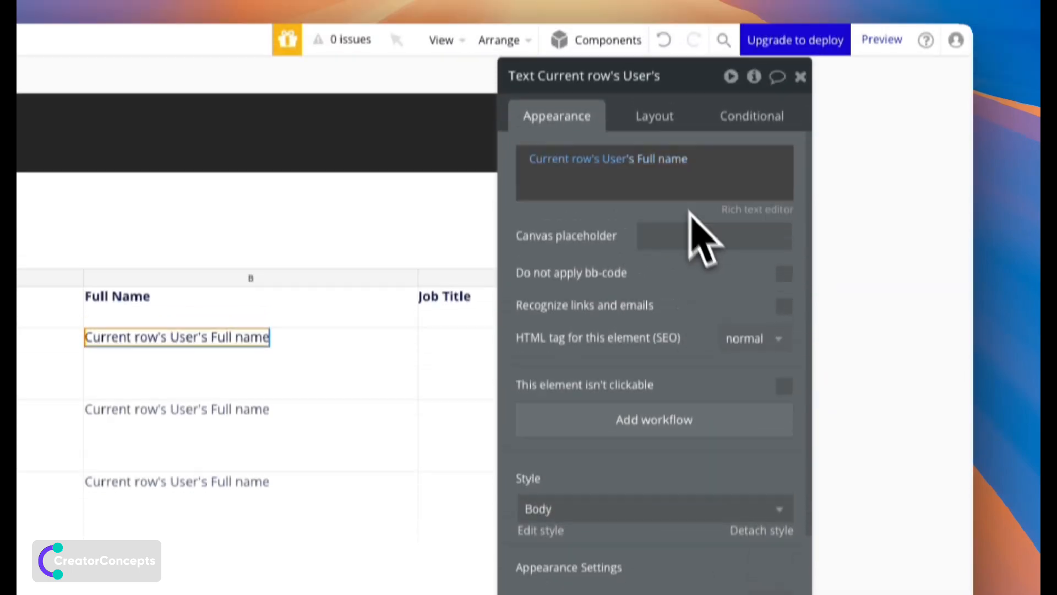
{"action": "left_click", "coordinate": [656, 115]}
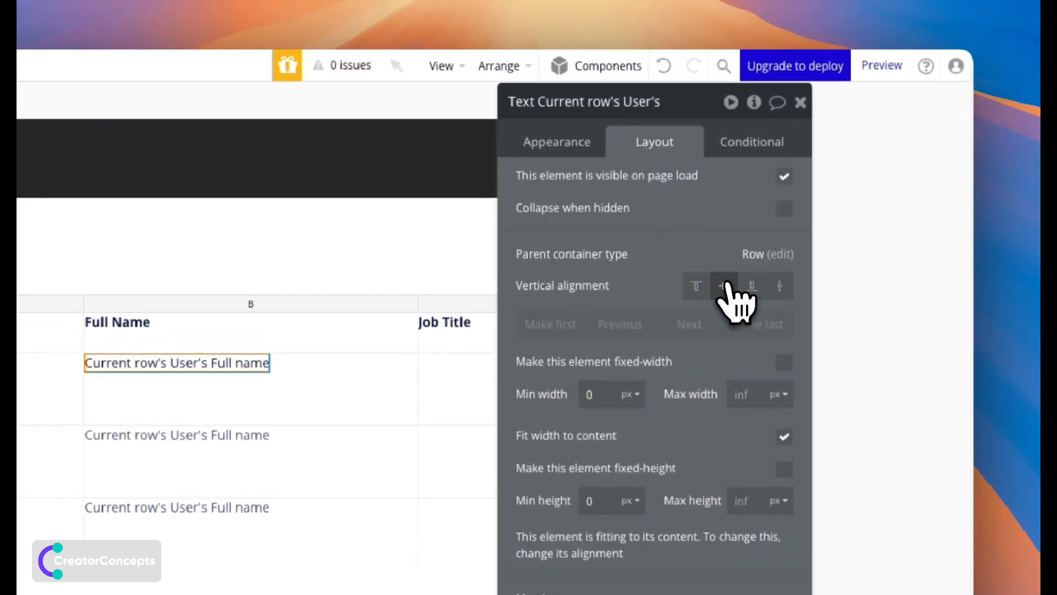
{"action": "left_click", "coordinate": [725, 285]}
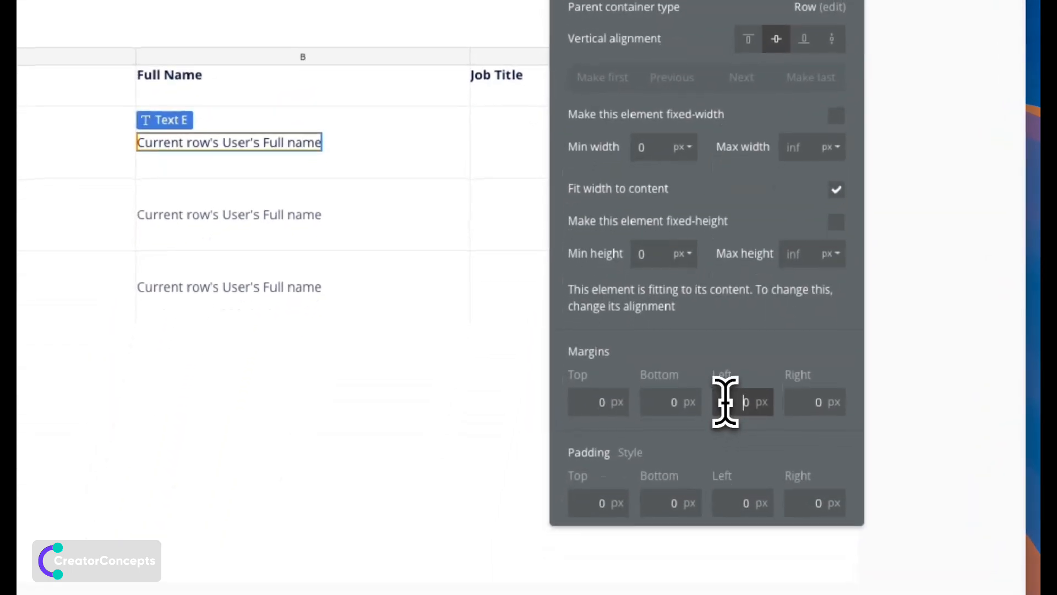
{"action": "left_click", "coordinate": [728, 398]}
{"action": "type", "text": "1"}
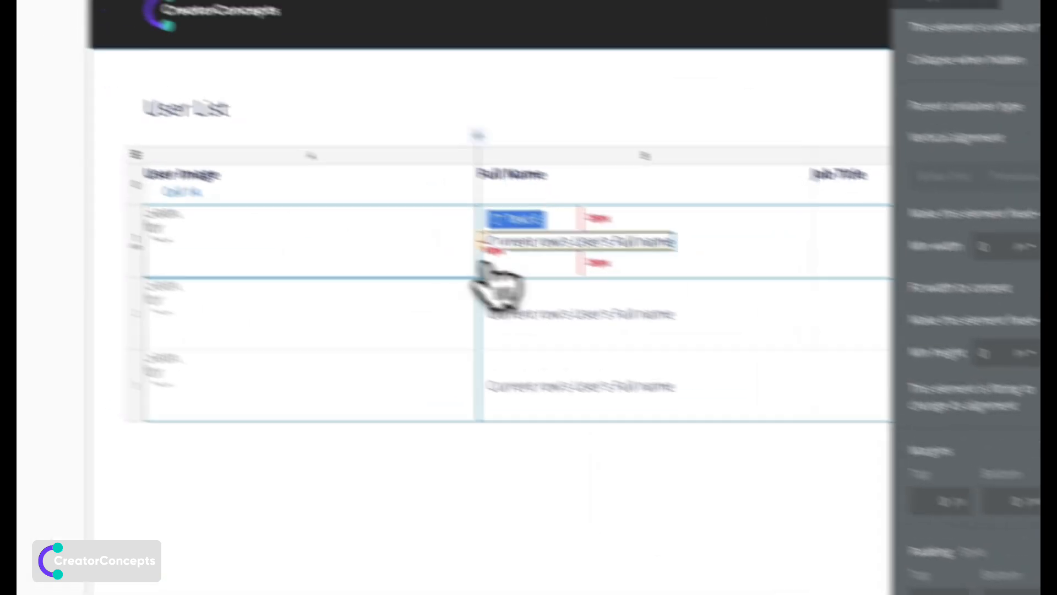
Centre the user image vertically and give the User Image header a 10 px left margin.
{"action": "left_click", "coordinate": [299, 266]}
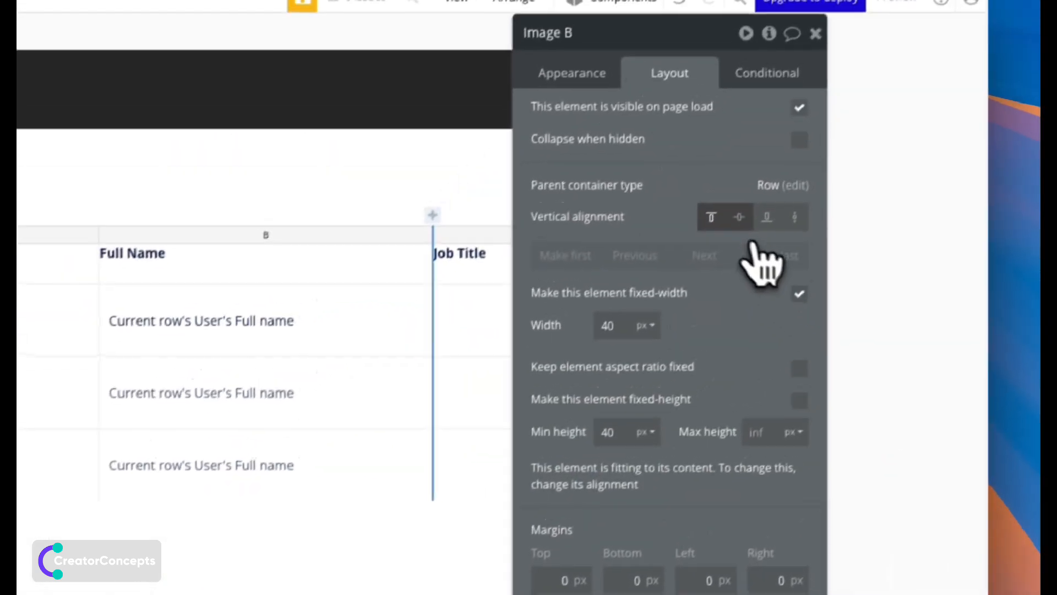
{"action": "left_click", "coordinate": [872, 135]}
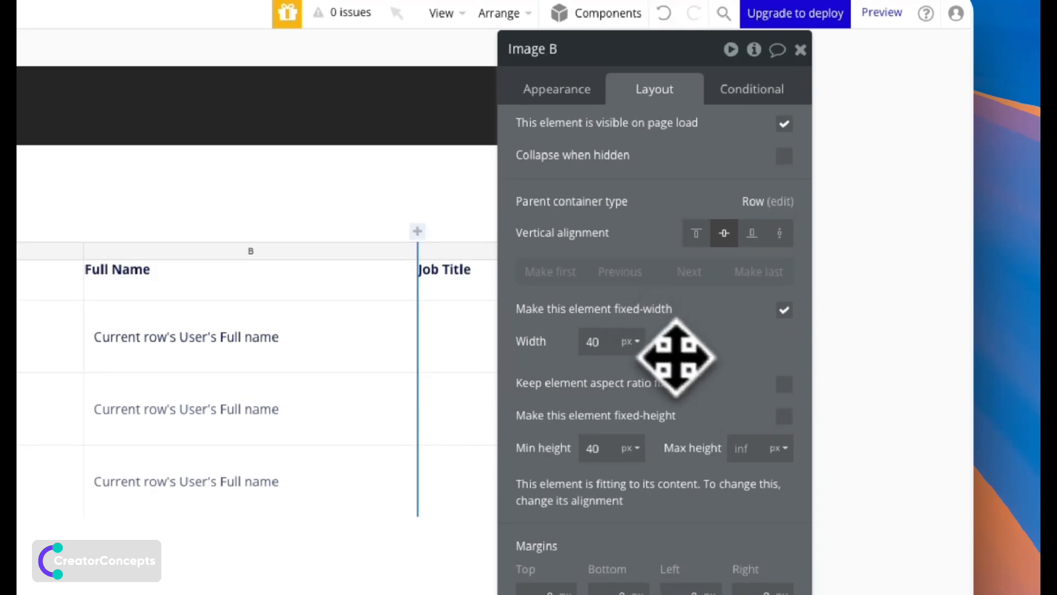
{"action": "left_click_drag", "start_coordinate": [677, 357], "coordinate": [684, 339]}
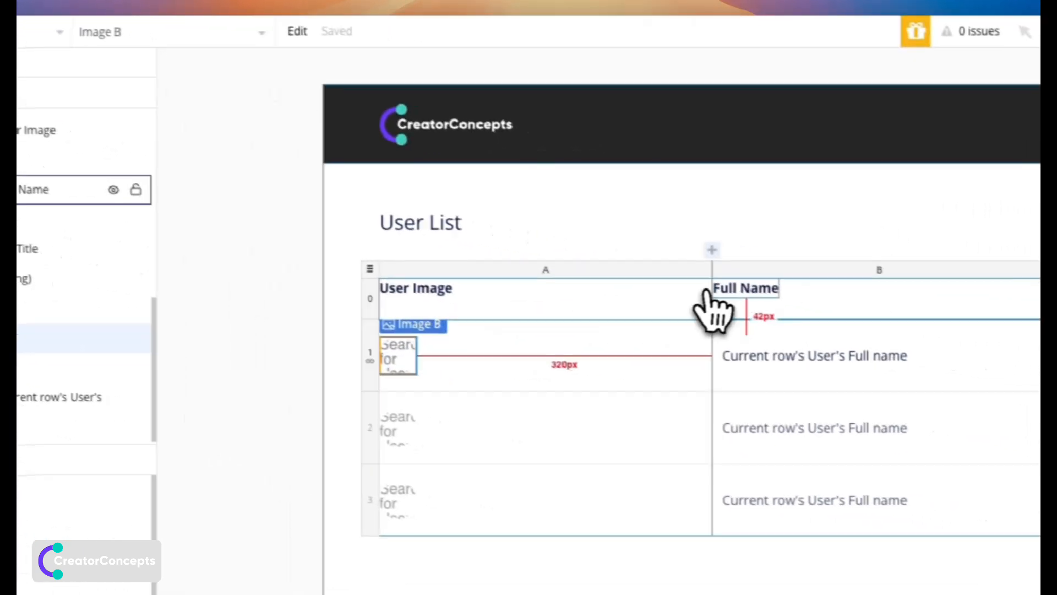
{"action": "left_click", "coordinate": [988, 342]}
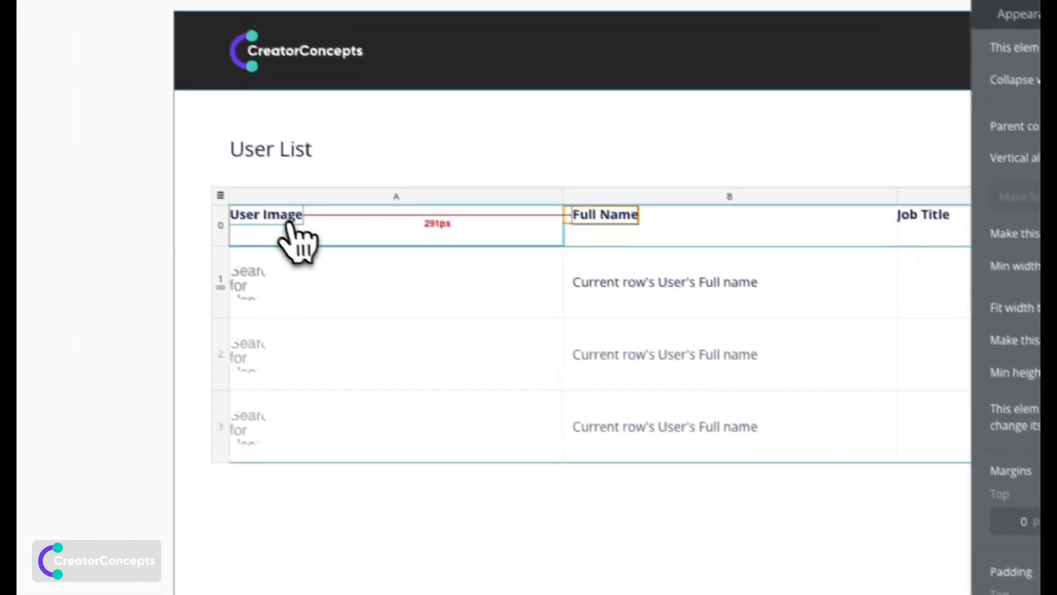
{"action": "left_click", "coordinate": [289, 222]}
{"action": "left_click", "coordinate": [700, 452]}
{"action": "type", "text": "10"}
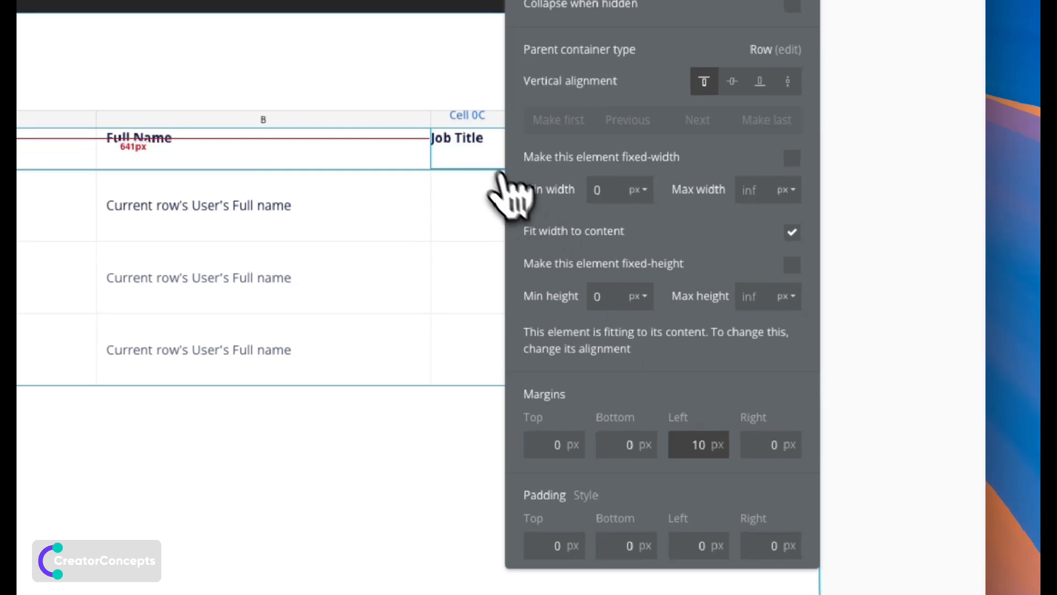
{"action": "left_click", "coordinate": [482, 163]}
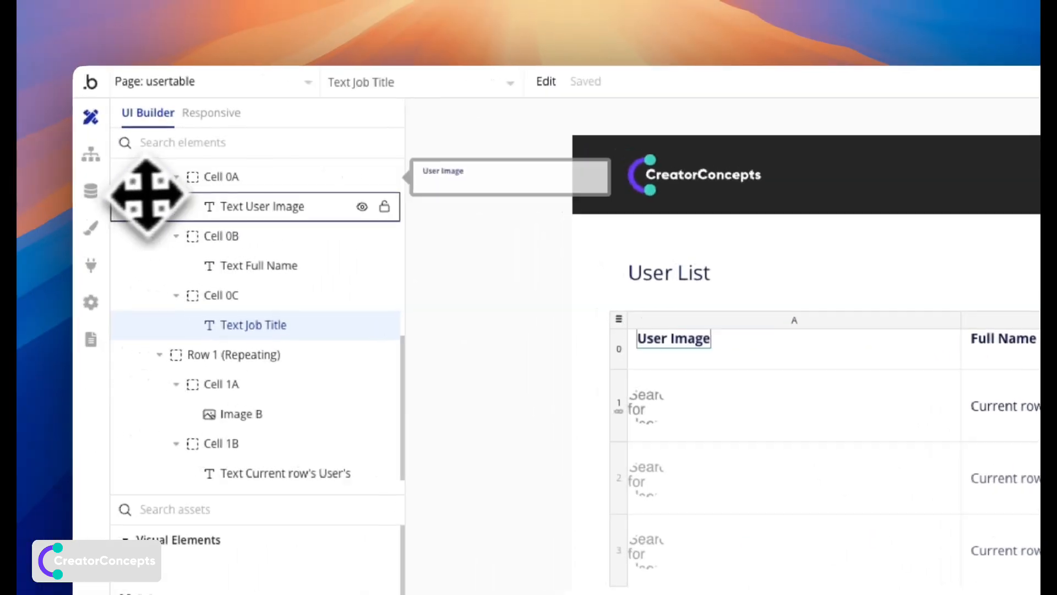
Under Data > Option sets, add a 'Job Title' set with Admin and Operative options.
{"action": "left_click", "coordinate": [93, 192]}
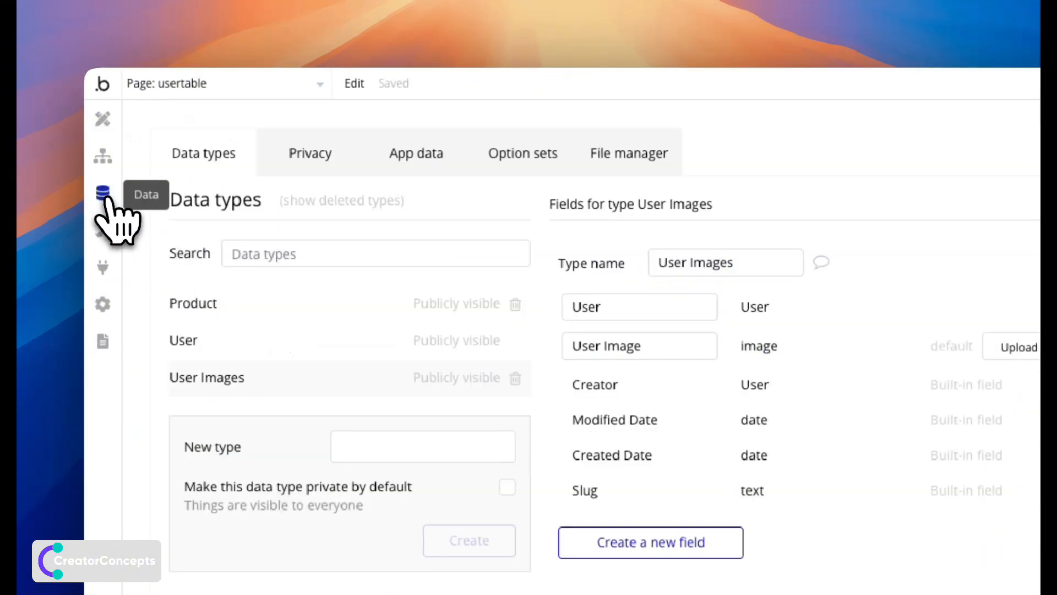
{"action": "left_click", "coordinate": [545, 182]}
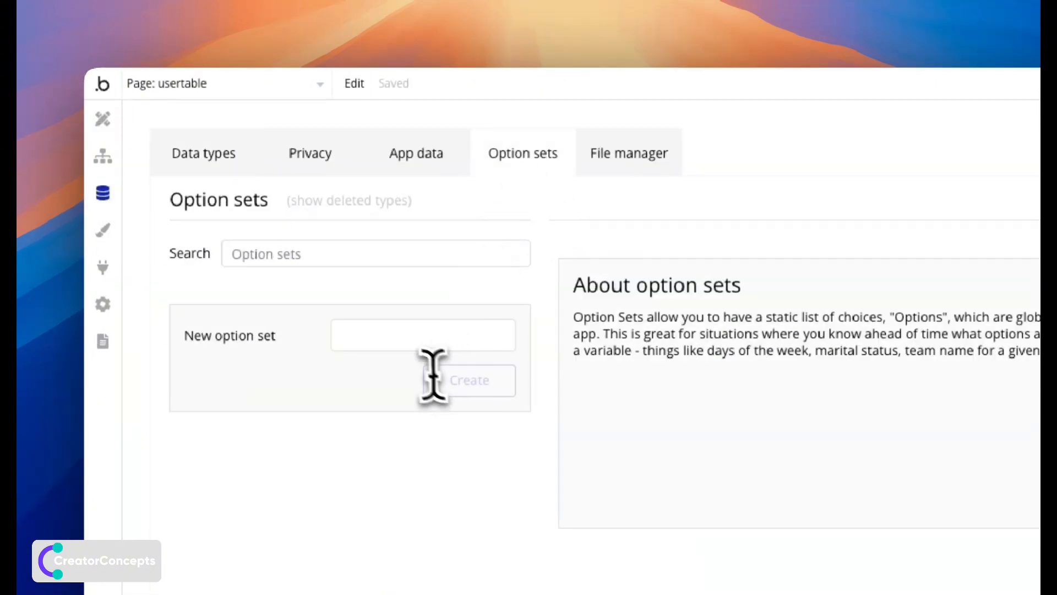
{"action": "left_click", "coordinate": [403, 346]}
{"action": "type", "text": "Job Title"}
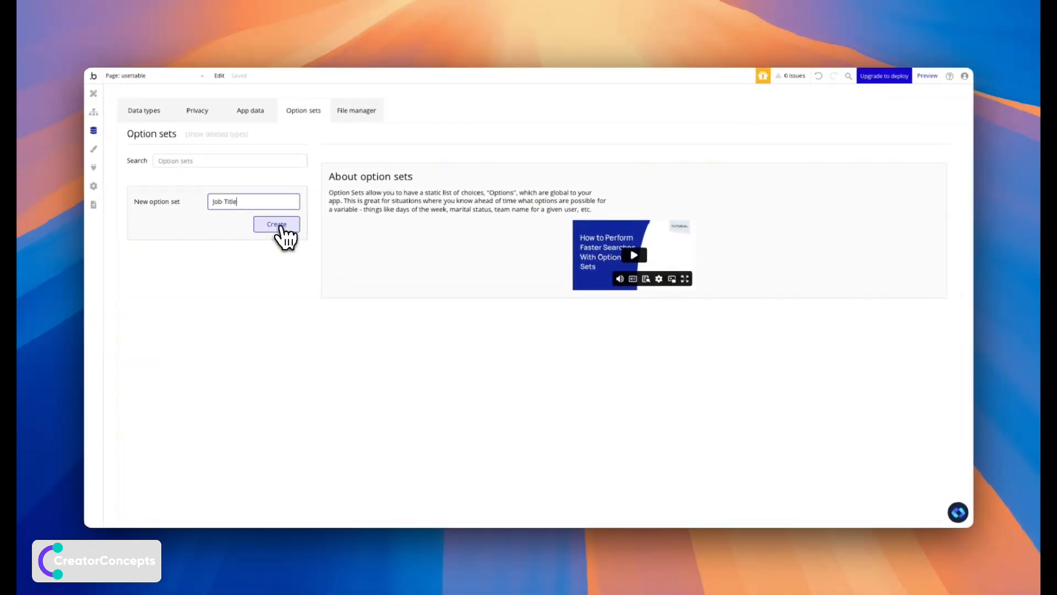
{"action": "left_click", "coordinate": [277, 224]}
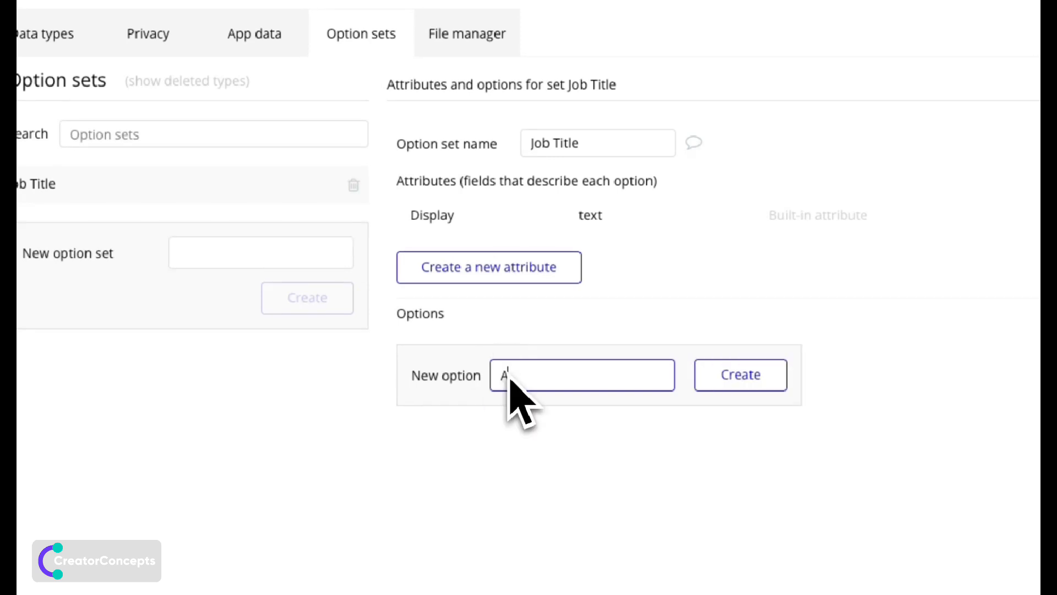
{"action": "left_click", "coordinate": [746, 389]}
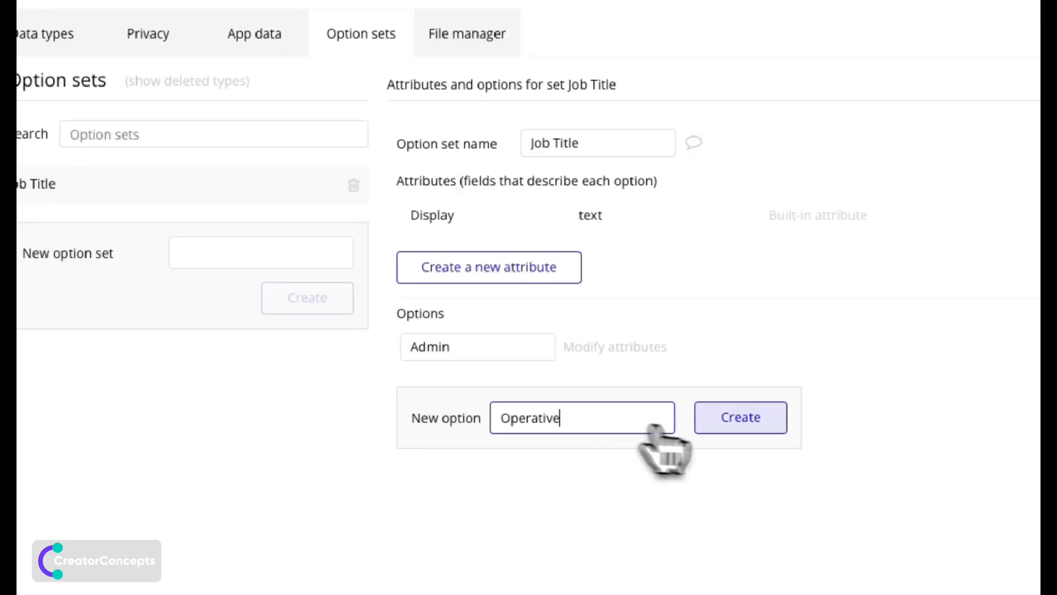
{"action": "left_click", "coordinate": [740, 417]}
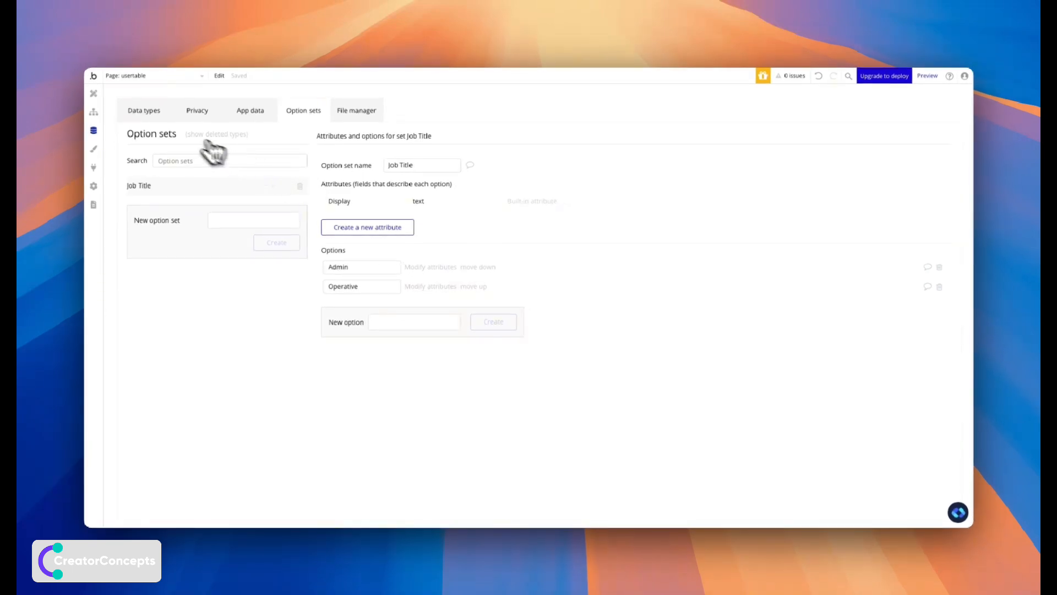
{"action": "left_click", "coordinate": [159, 116]}
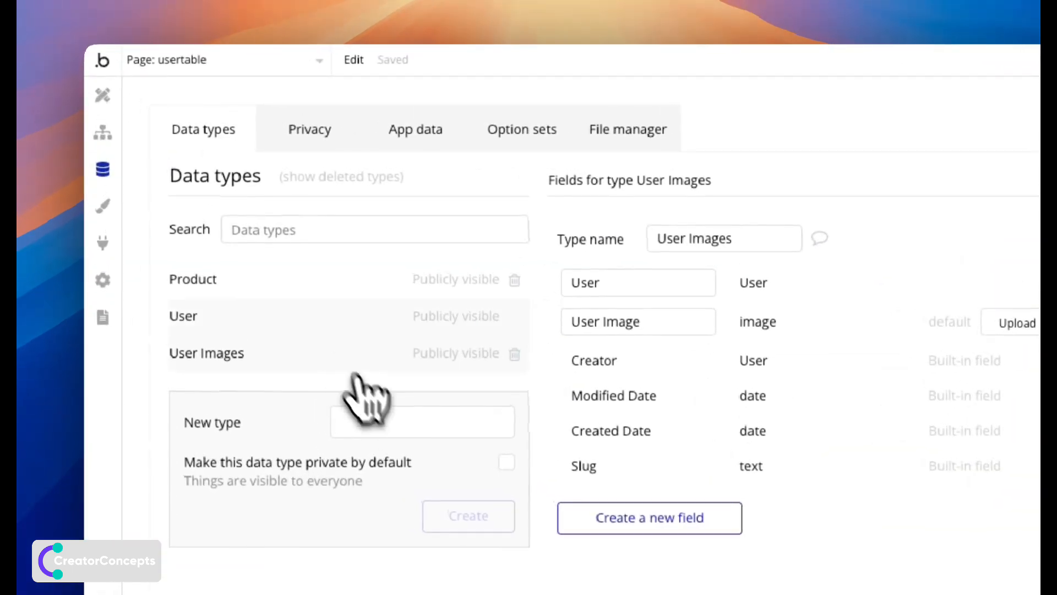
Add a Job Title field to the User data type, typed as the Job Title option set.
{"action": "left_click", "coordinate": [213, 205]}
{"action": "left_click", "coordinate": [625, 480]}
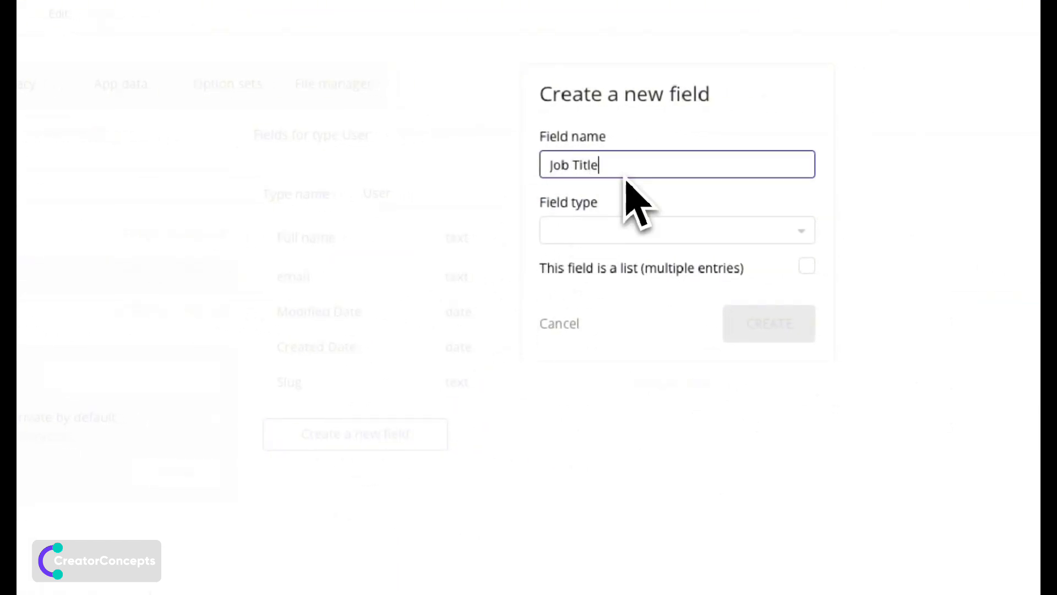
{"action": "left_click", "coordinate": [652, 229]}
{"action": "left_click", "coordinate": [650, 284]}
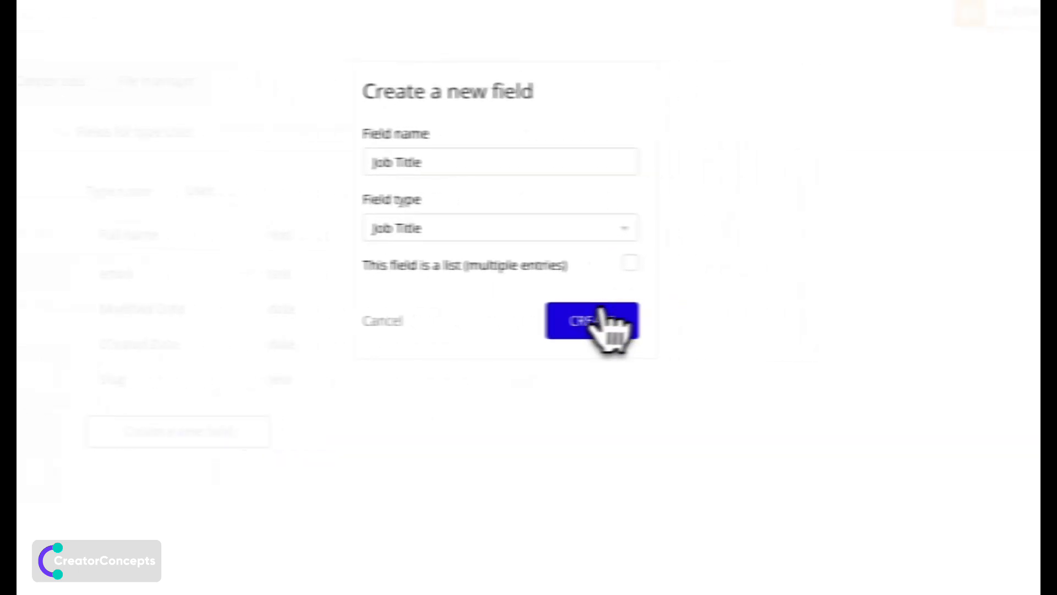
{"action": "left_click", "coordinate": [779, 325]}
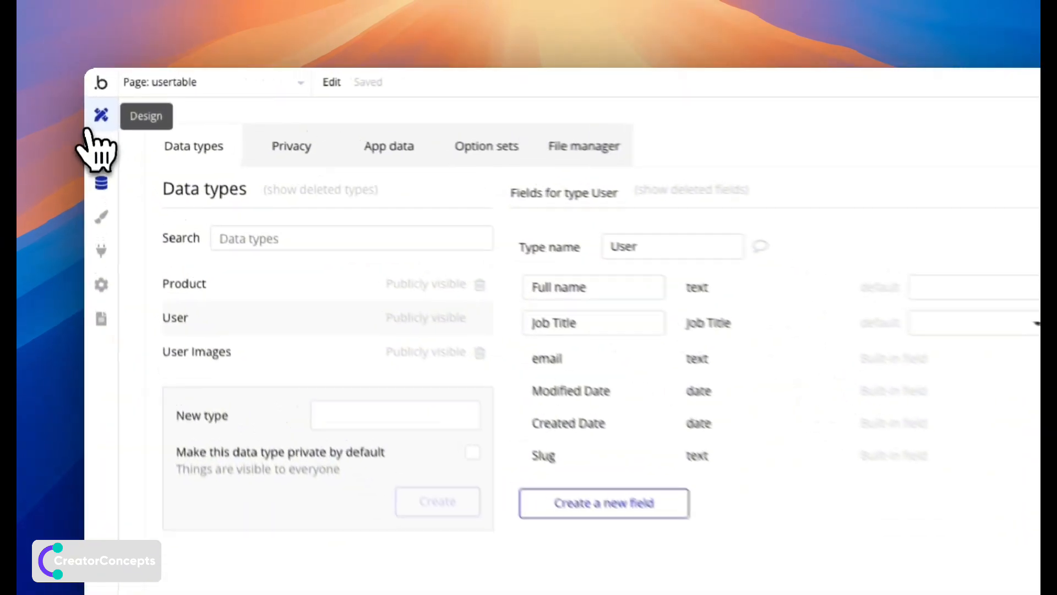
{"action": "left_click", "coordinate": [94, 94]}
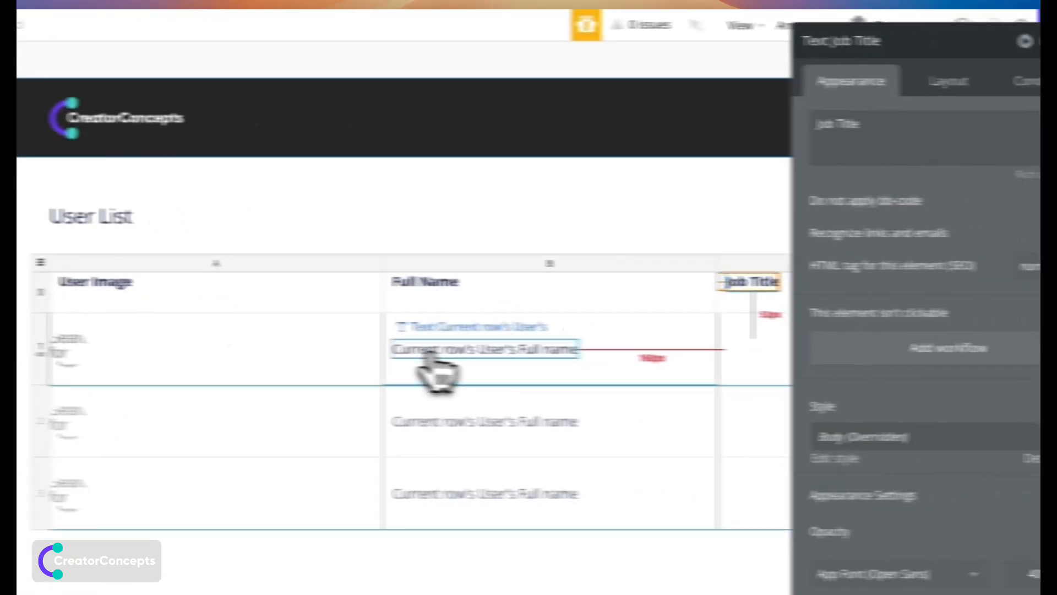
Set the Cell 1C text to show Current row's User's Job Title's Display.
{"action": "left_click", "coordinate": [815, 356]}
{"action": "left_click", "coordinate": [667, 345]}
{"action": "left_click", "coordinate": [668, 347]}
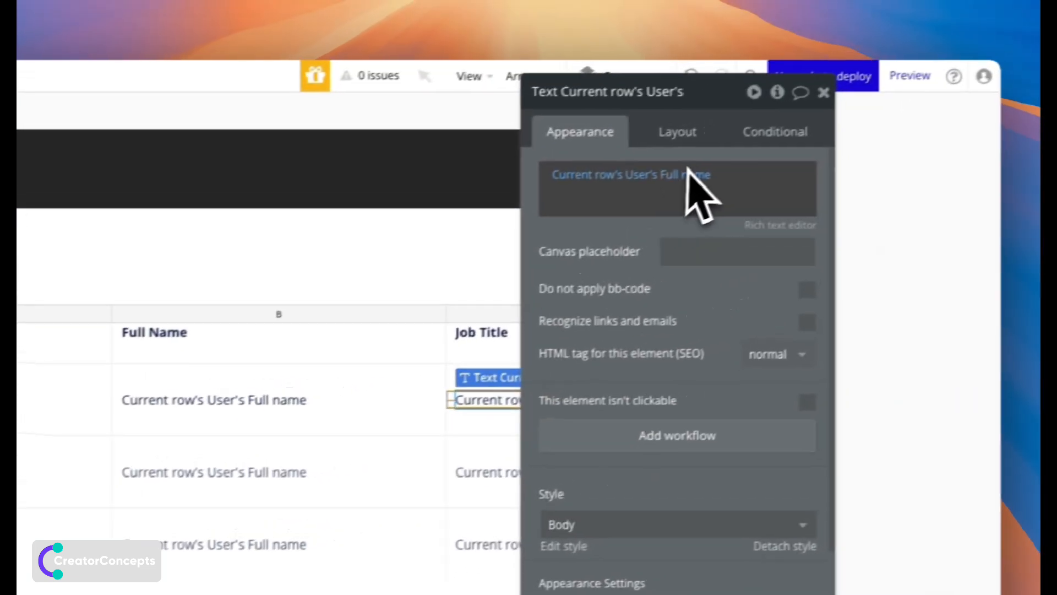
{"action": "left_click", "coordinate": [877, 122]}
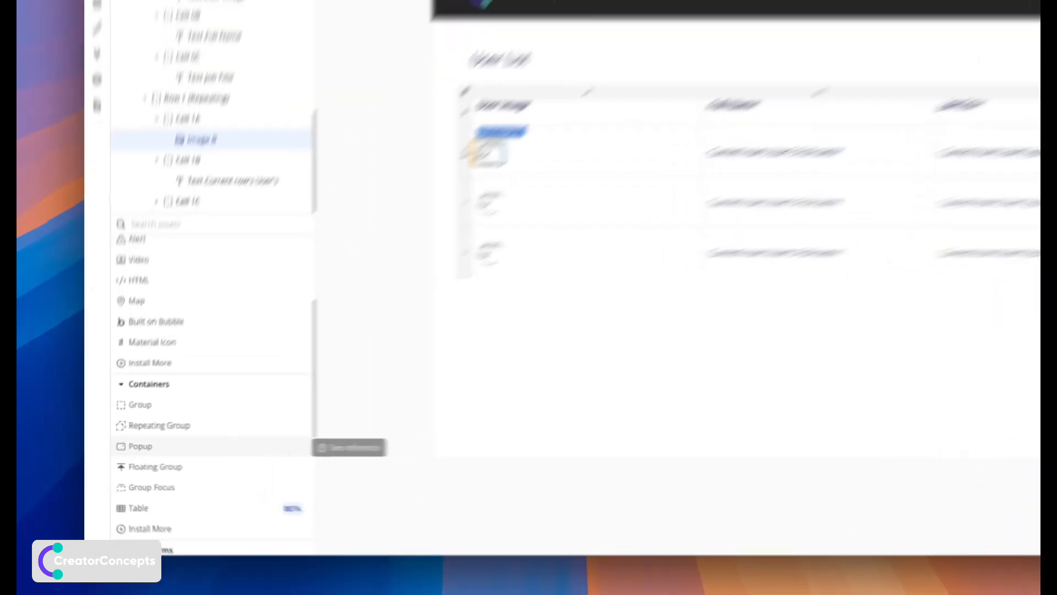
Place a new popup on the page and give it a 600 px minimum width.
{"action": "left_click", "coordinate": [184, 450]}
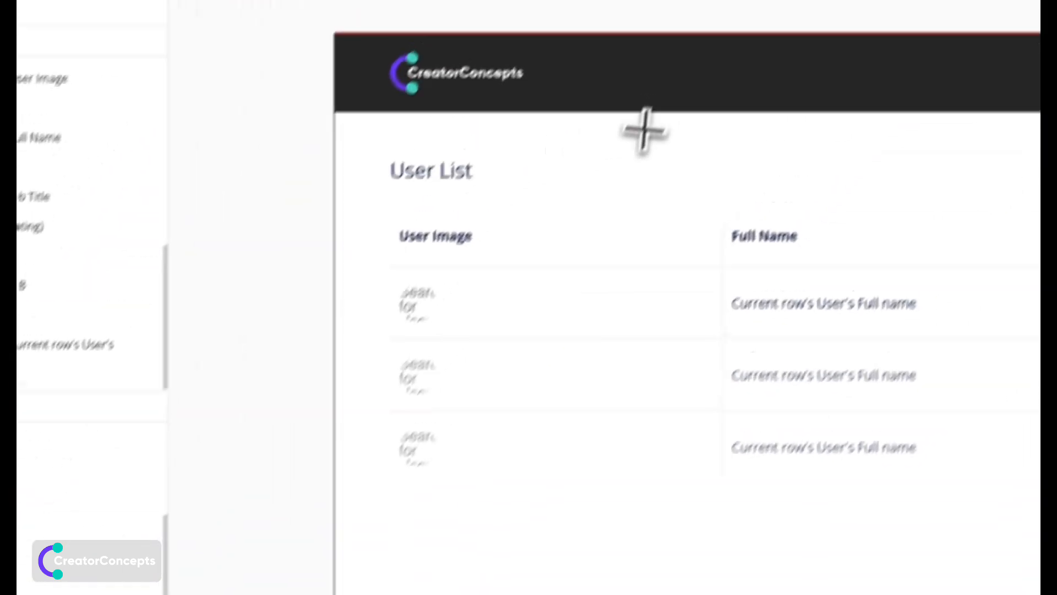
{"action": "left_click", "coordinate": [491, 156]}
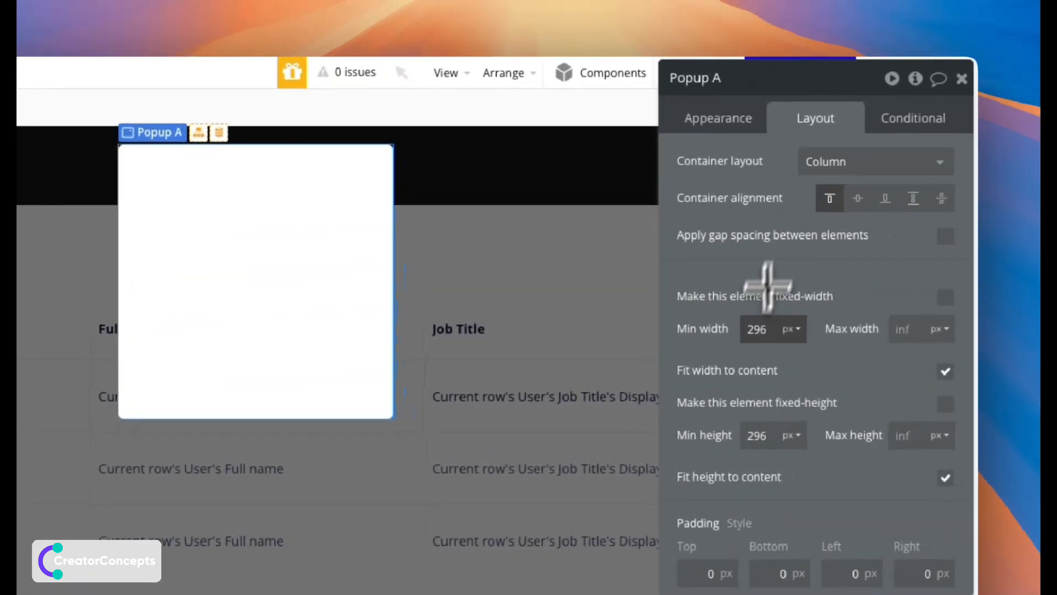
{"action": "left_click", "coordinate": [765, 328]}
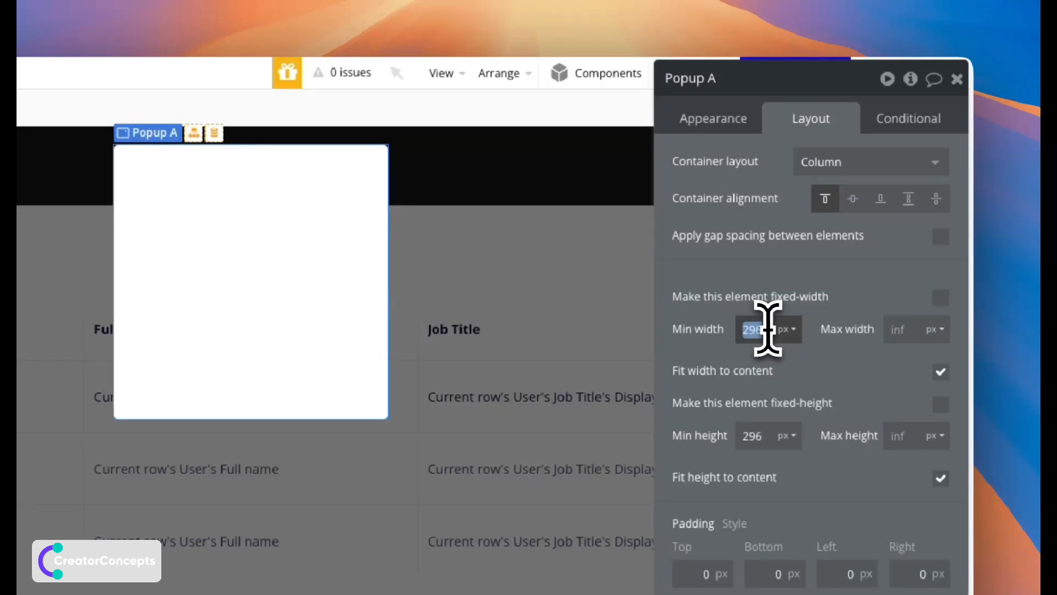
{"action": "left_click", "coordinate": [754, 441]}
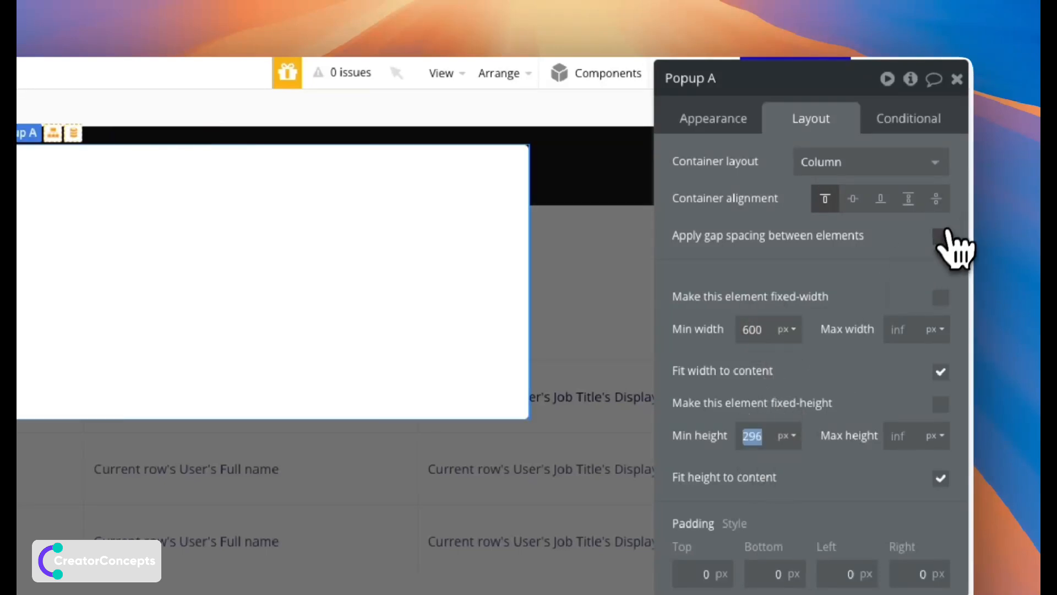
Turn on 20 px gap spacing and set the popup's padding to 40/40/20/20 px.
{"action": "left_click", "coordinate": [942, 237]}
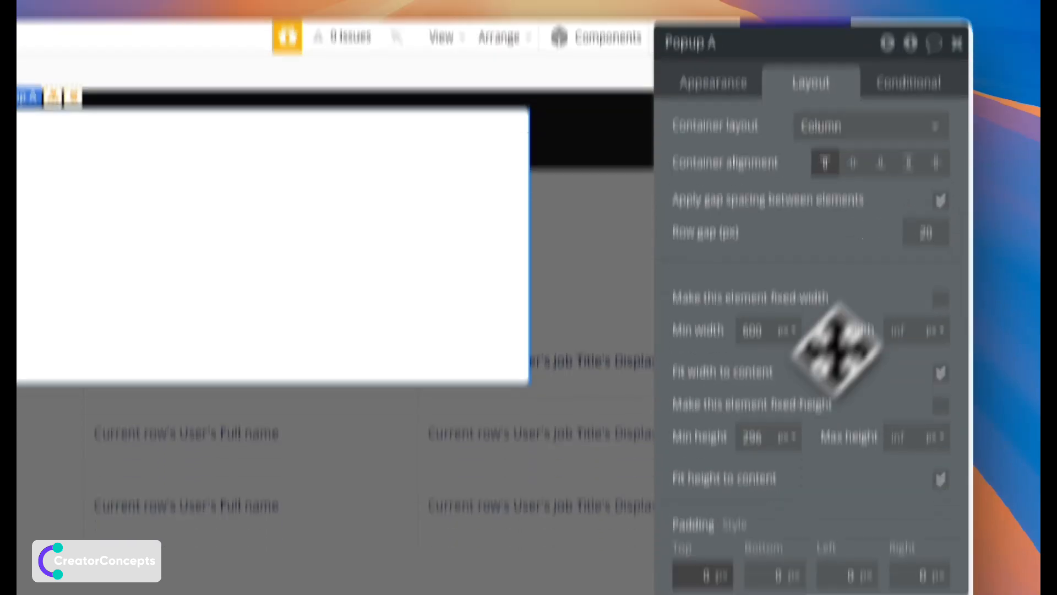
{"action": "left_click", "coordinate": [687, 394]}
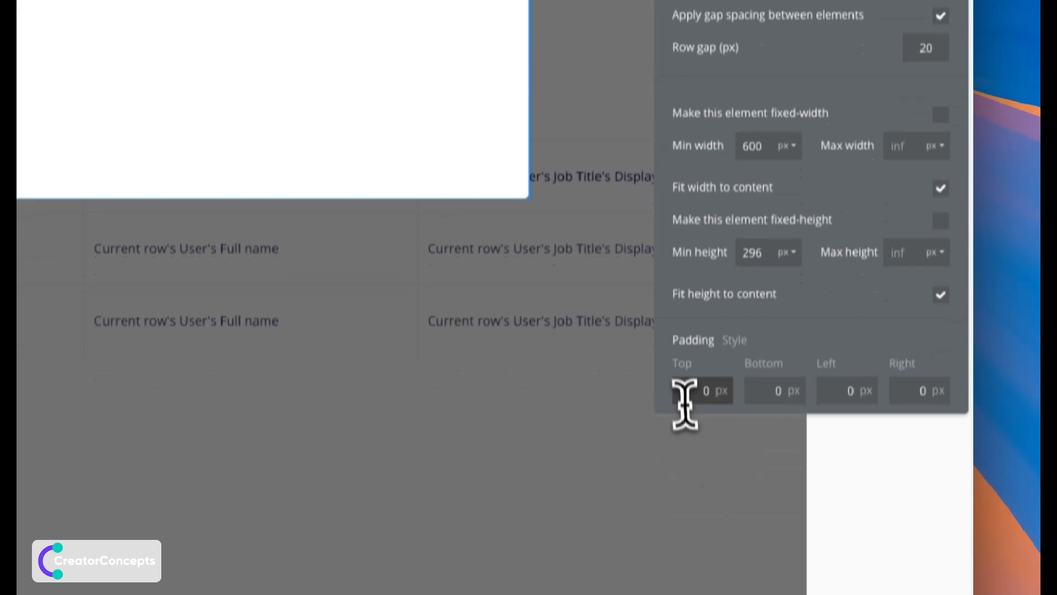
{"action": "type", "text": "5"}
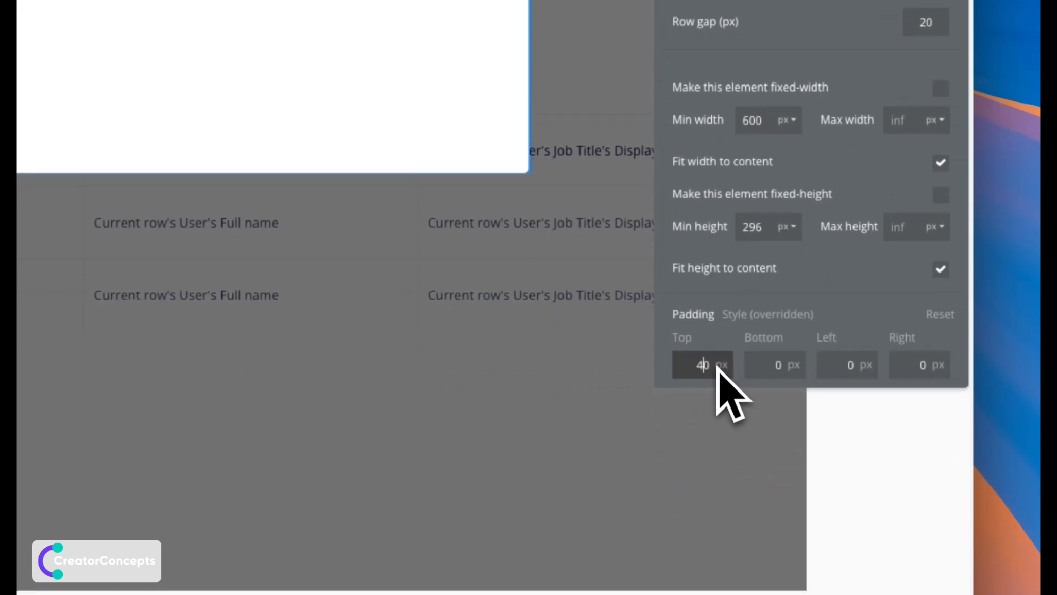
{"action": "left_click", "coordinate": [843, 364]}
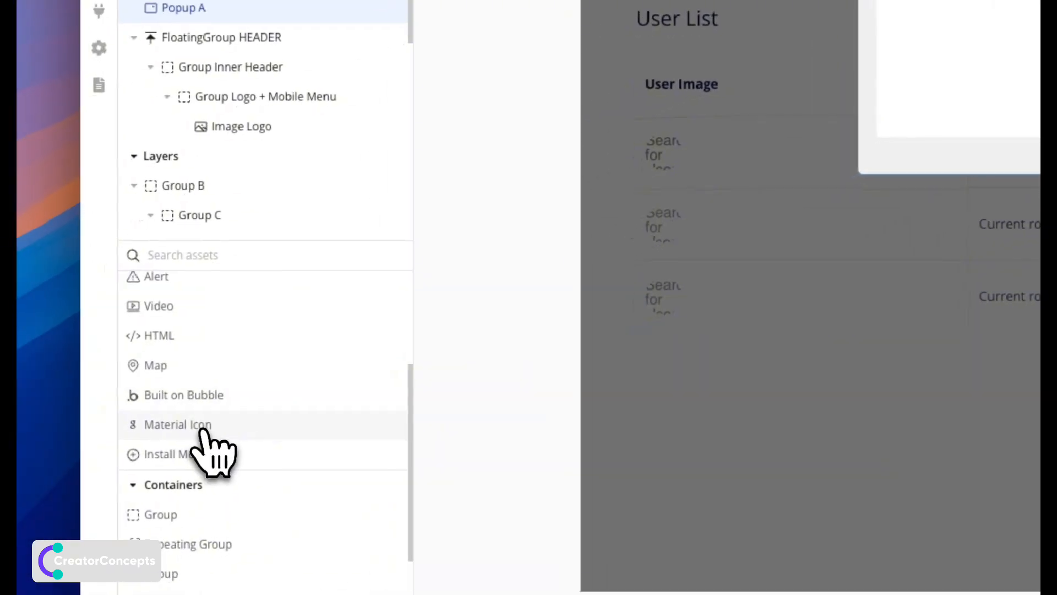
{"action": "scroll", "coordinate": [201, 435], "scroll_direction": "up", "scroll_amount": 5}
Put an 'Add New User' text at the top of Popup A with font size 22.
{"action": "left_click", "coordinate": [196, 319]}
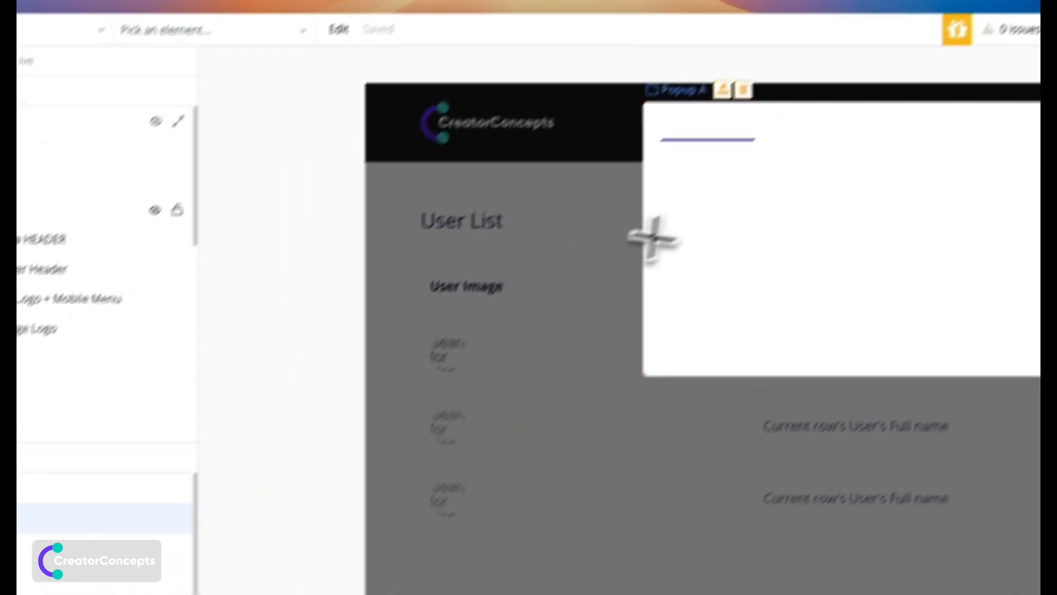
{"action": "left_click", "coordinate": [653, 238]}
{"action": "type", "text": "Add n"}
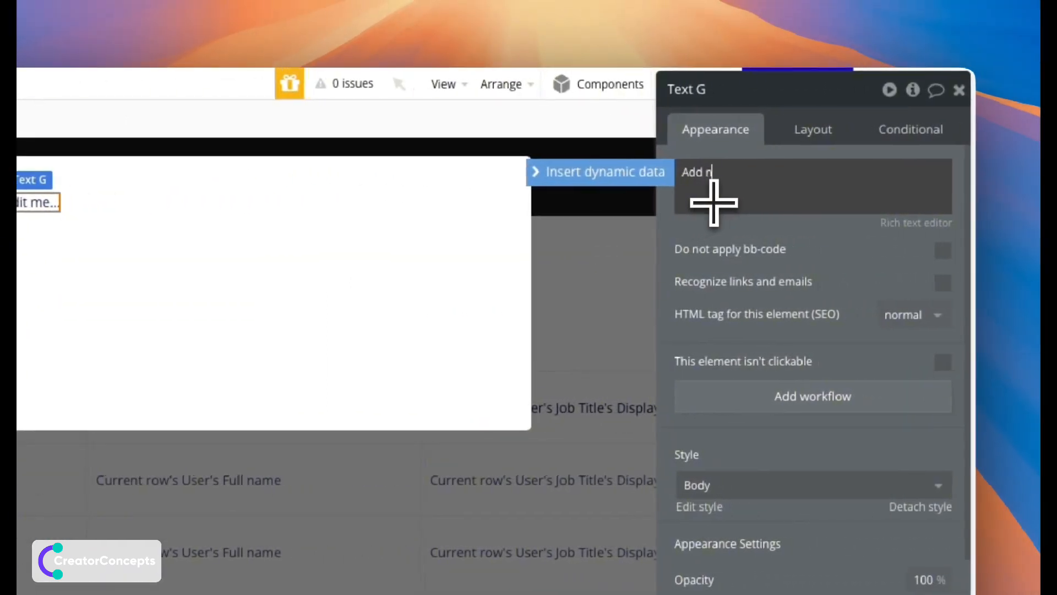
{"action": "type", "text": "ew U"}
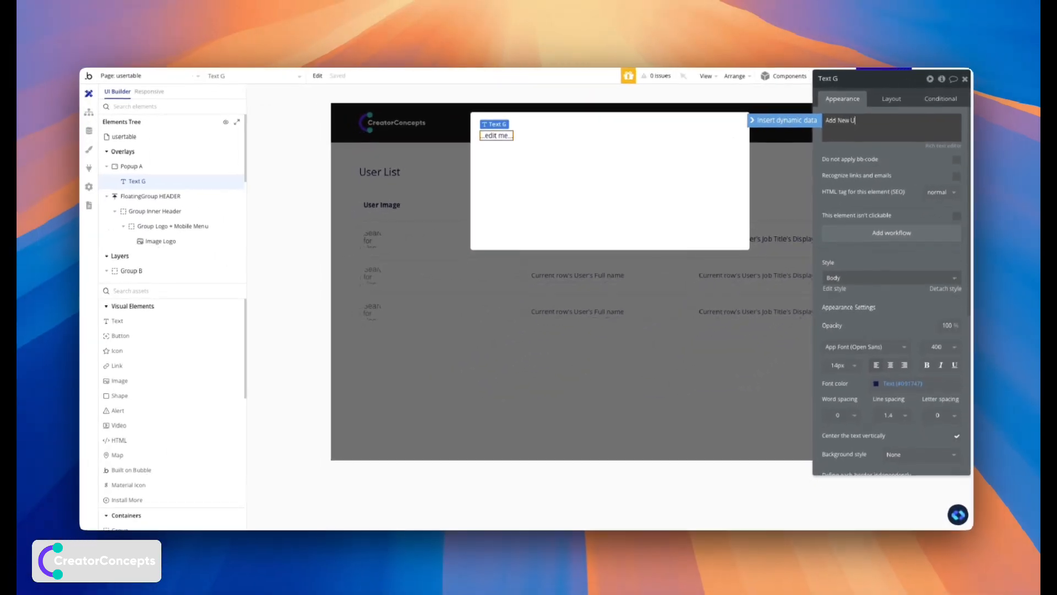
{"action": "type", "text": "ser"}
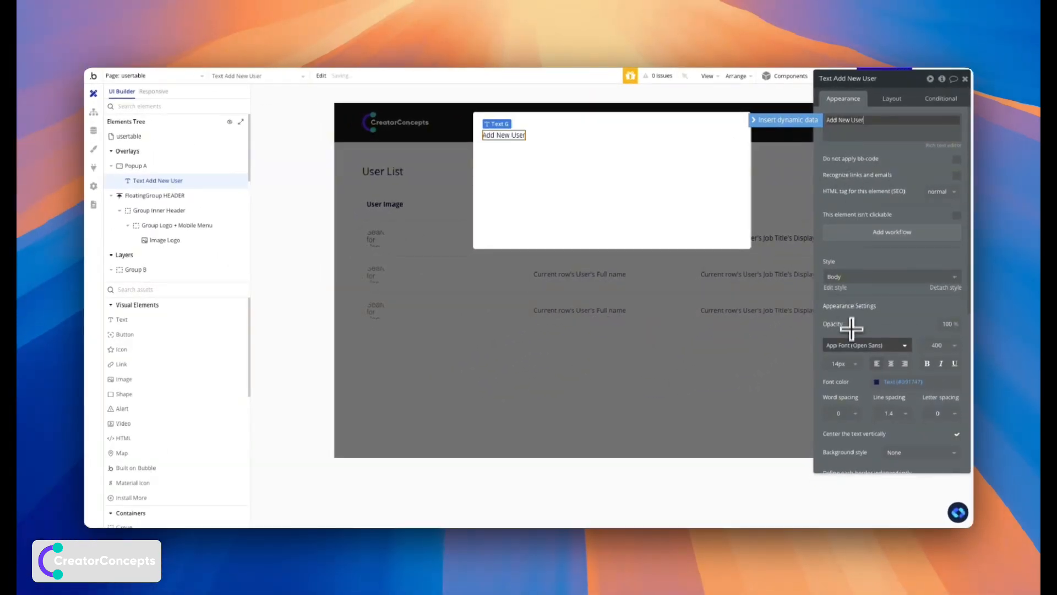
{"action": "left_click", "coordinate": [843, 364]}
{"action": "type", "text": "22"}
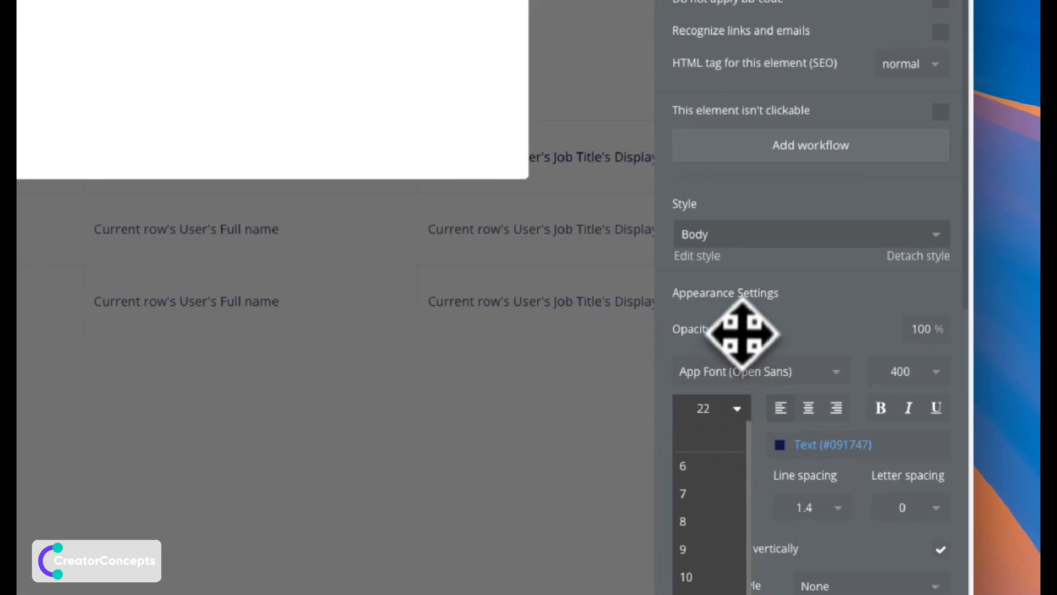
{"action": "key", "text": "Return"}
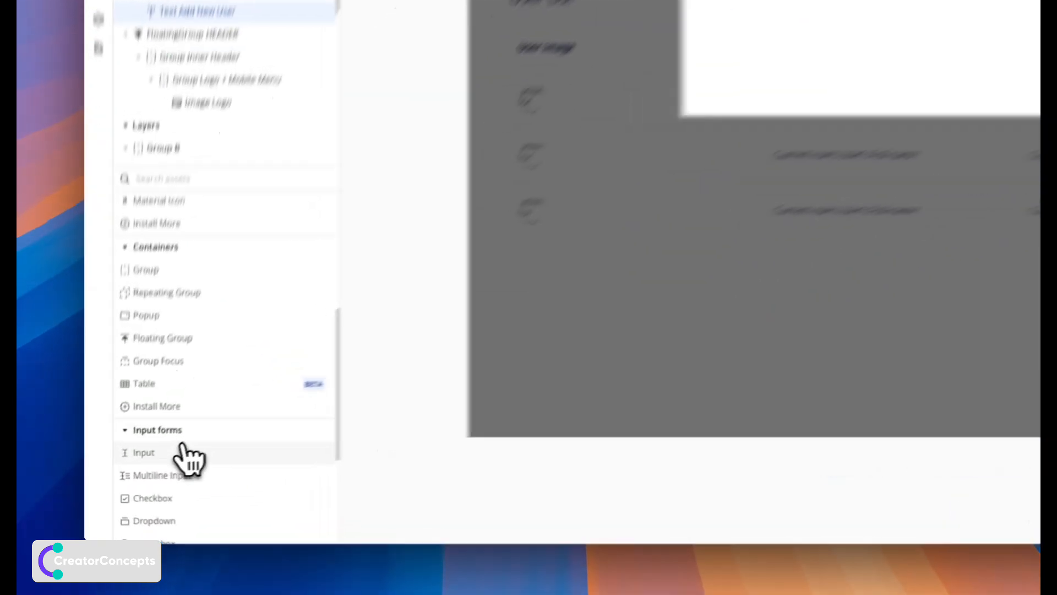
Place a text input and a dropdown under the Add New User heading.
{"action": "left_click", "coordinate": [146, 467]}
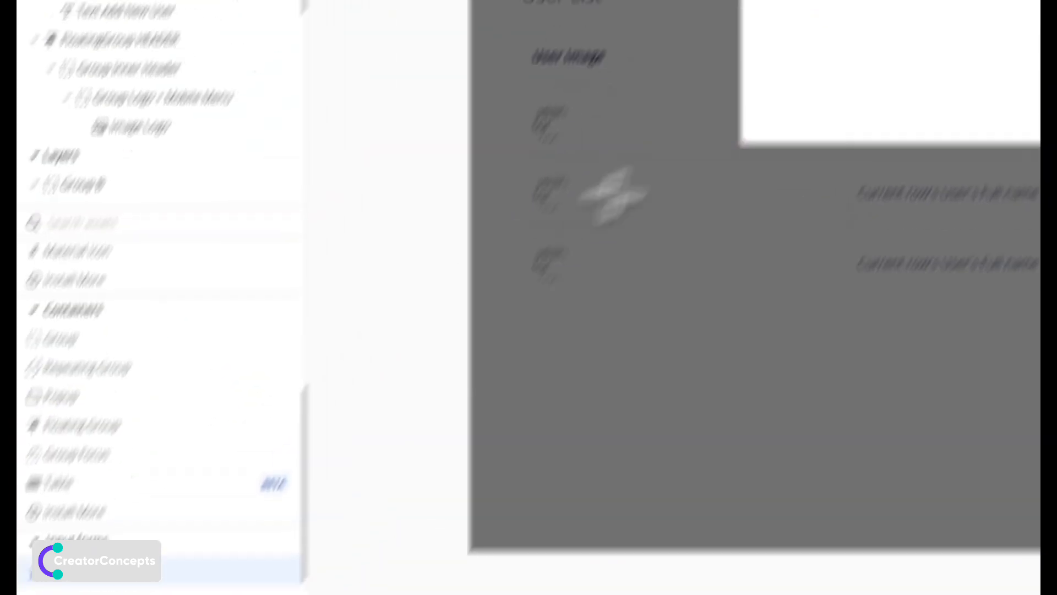
{"action": "left_click", "coordinate": [512, 169]}
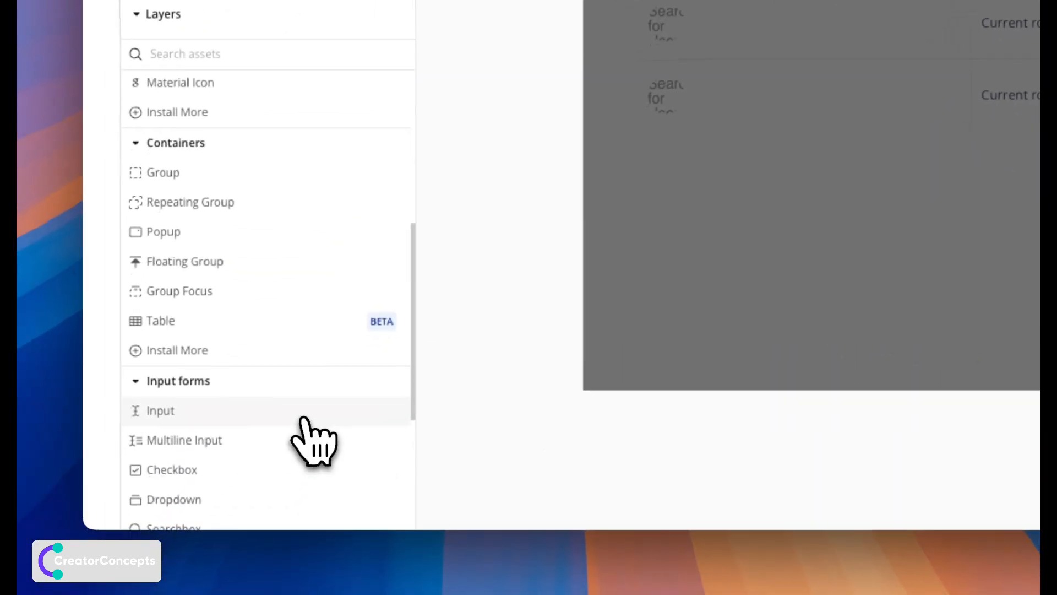
{"action": "left_click", "coordinate": [165, 519]}
{"action": "left_click", "coordinate": [845, 93]}
Set the input's placeholder to 'Full name' and the dropdown's to 'Job Title'.
{"action": "left_click", "coordinate": [683, 163]}
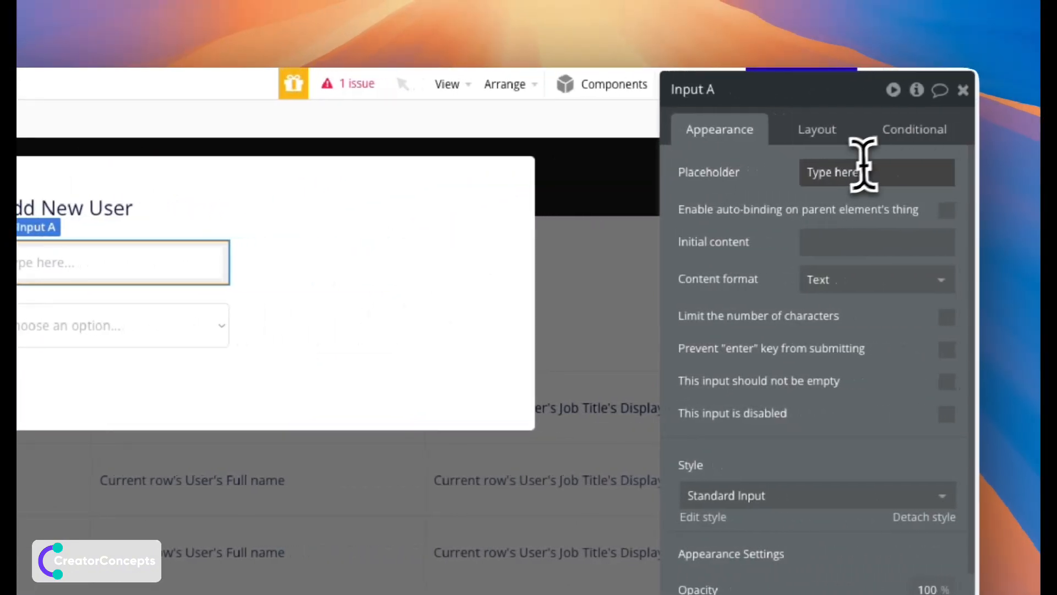
{"action": "left_click", "coordinate": [906, 173]}
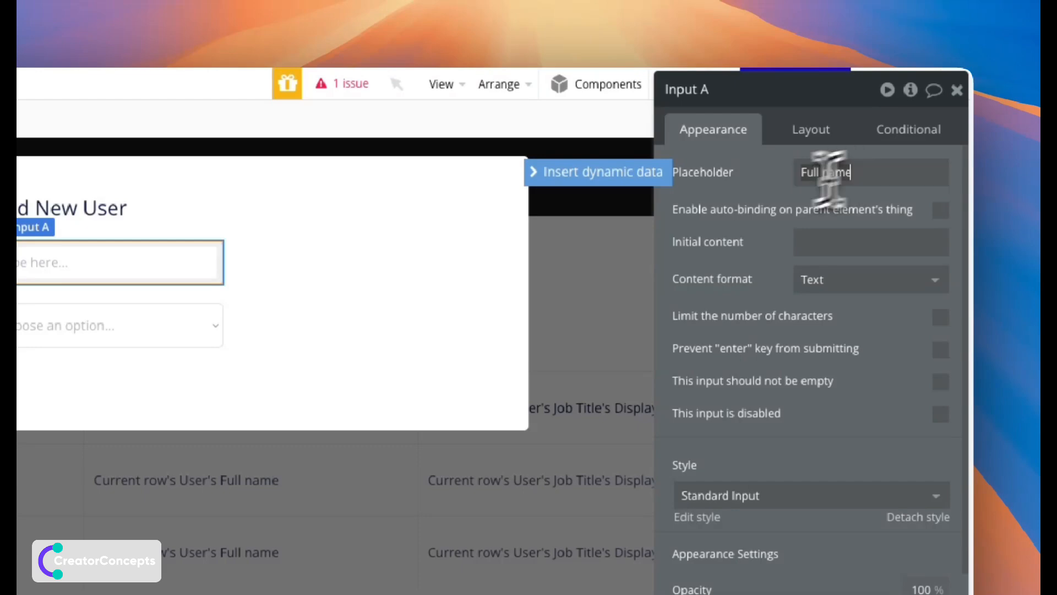
{"action": "left_click", "coordinate": [201, 330]}
{"action": "left_click", "coordinate": [837, 172]}
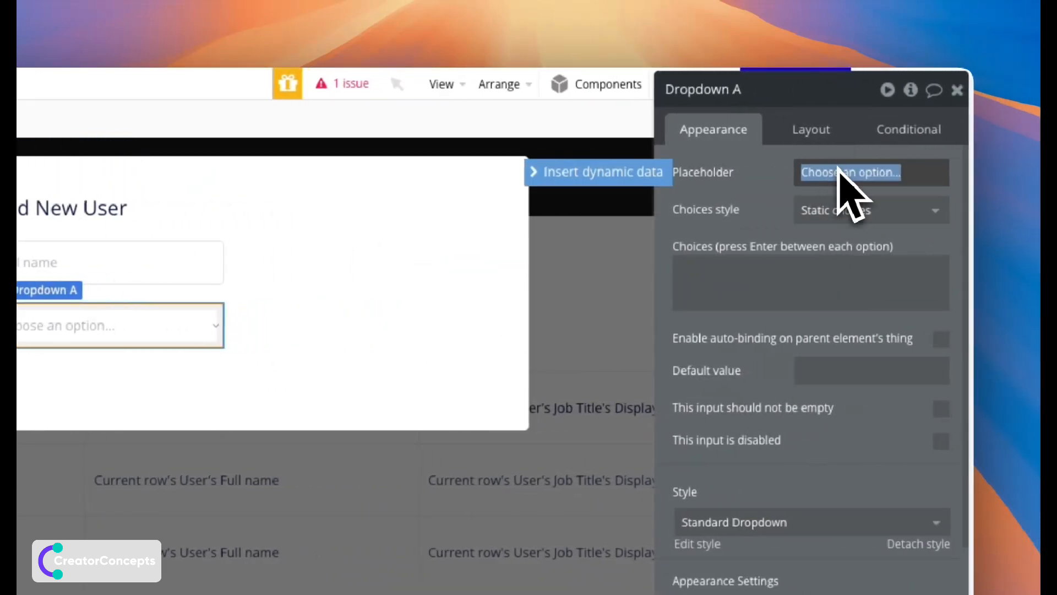
{"action": "type", "text": "Job Title"}
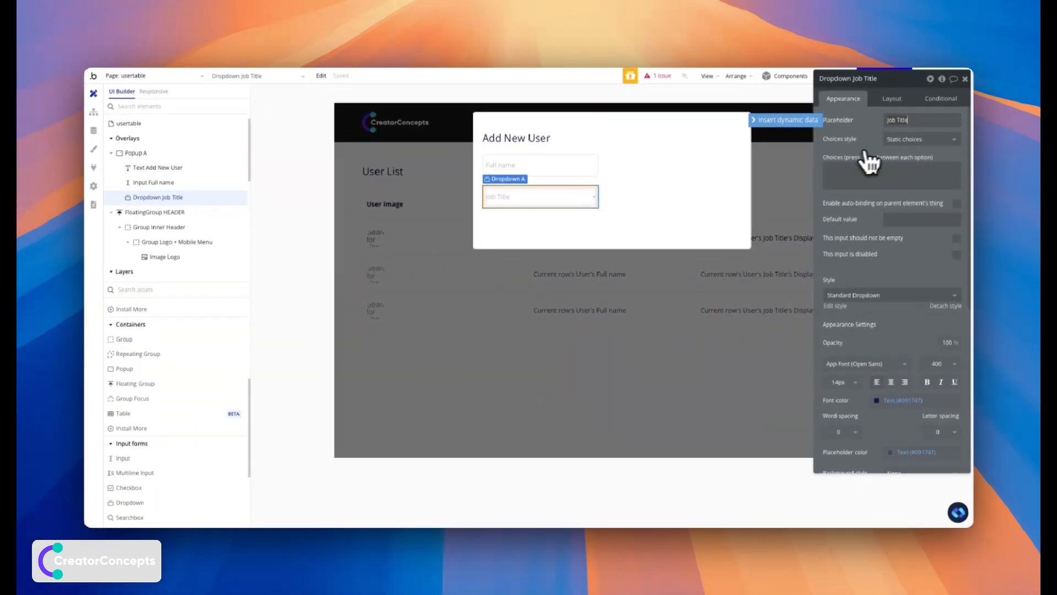
Make the dropdown's choices dynamic, of type Job Title, sourced from All Job Title.
{"action": "left_click", "coordinate": [903, 140]}
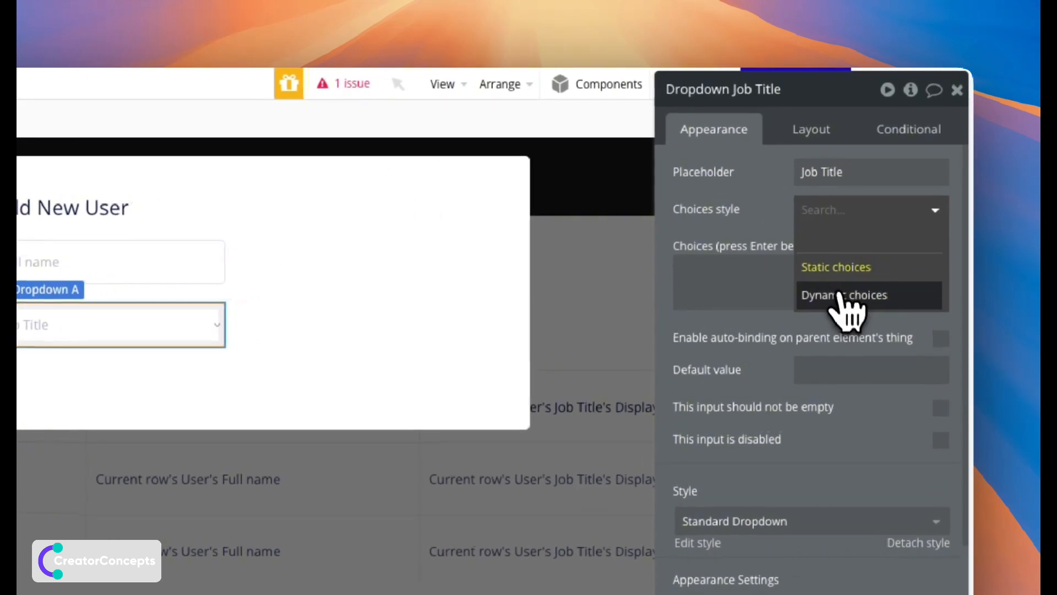
{"action": "left_click", "coordinate": [846, 290]}
{"action": "left_click", "coordinate": [823, 252]}
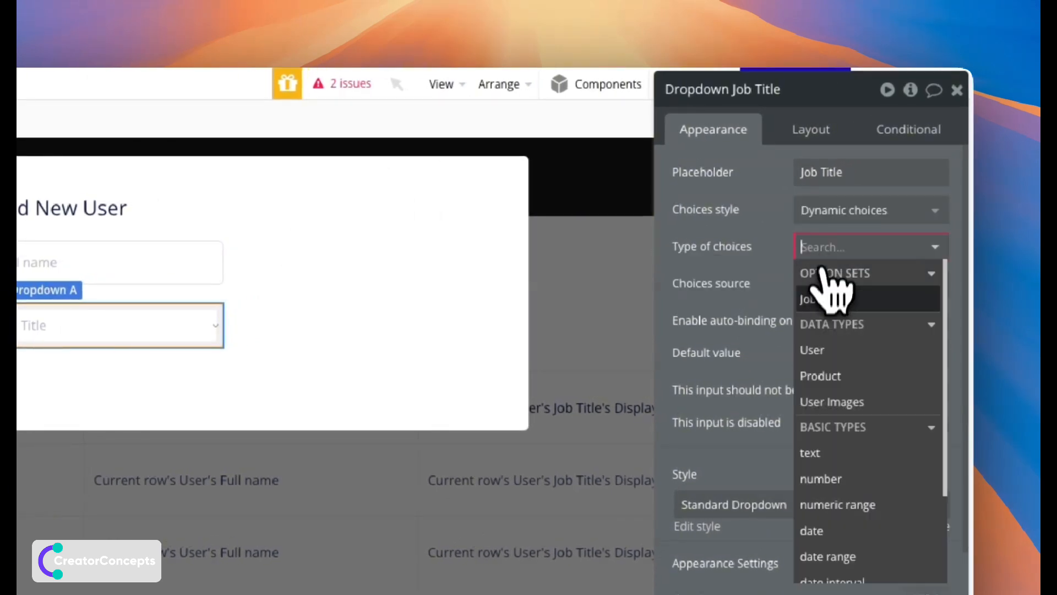
{"action": "left_click", "coordinate": [820, 299]}
{"action": "left_click", "coordinate": [822, 283]}
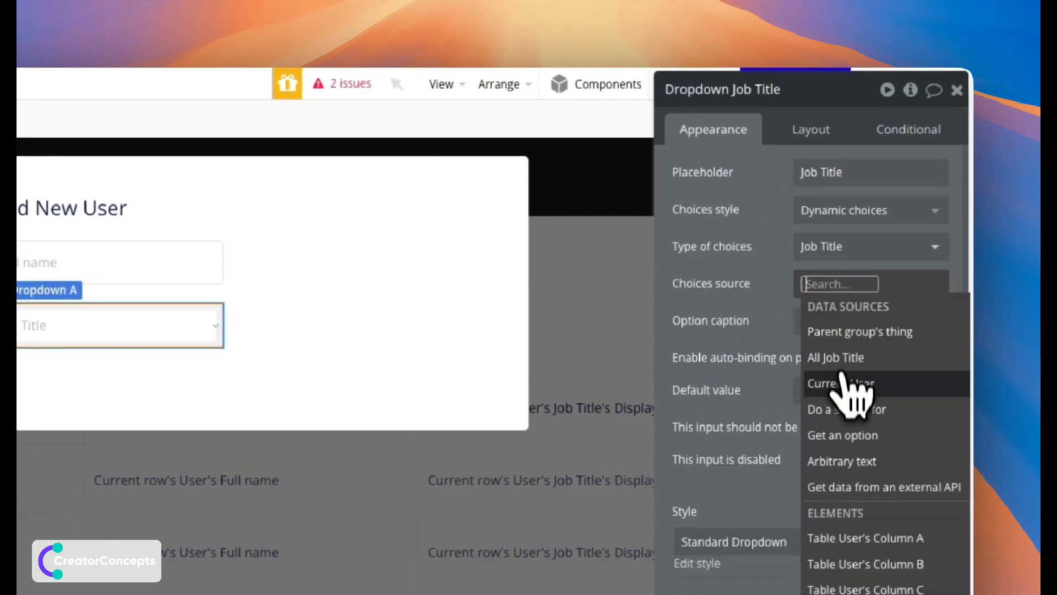
{"action": "left_click", "coordinate": [841, 436]}
{"action": "left_click", "coordinate": [565, 176]}
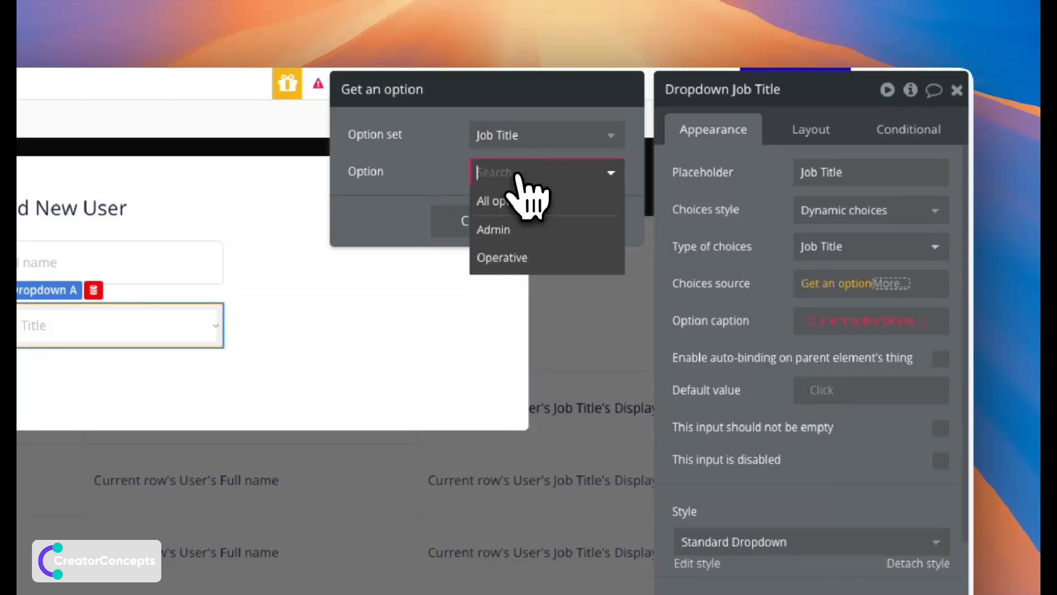
{"action": "left_click", "coordinate": [504, 205]}
{"action": "left_click", "coordinate": [743, 314]}
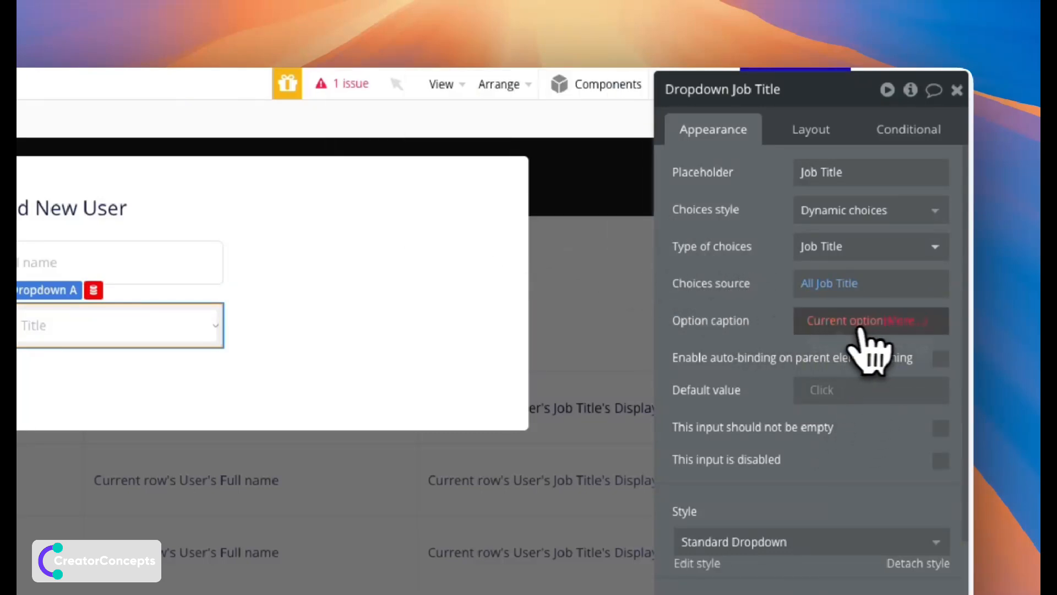
Caption each dropdown choice with Current option's Display.
{"action": "left_click", "coordinate": [881, 322]}
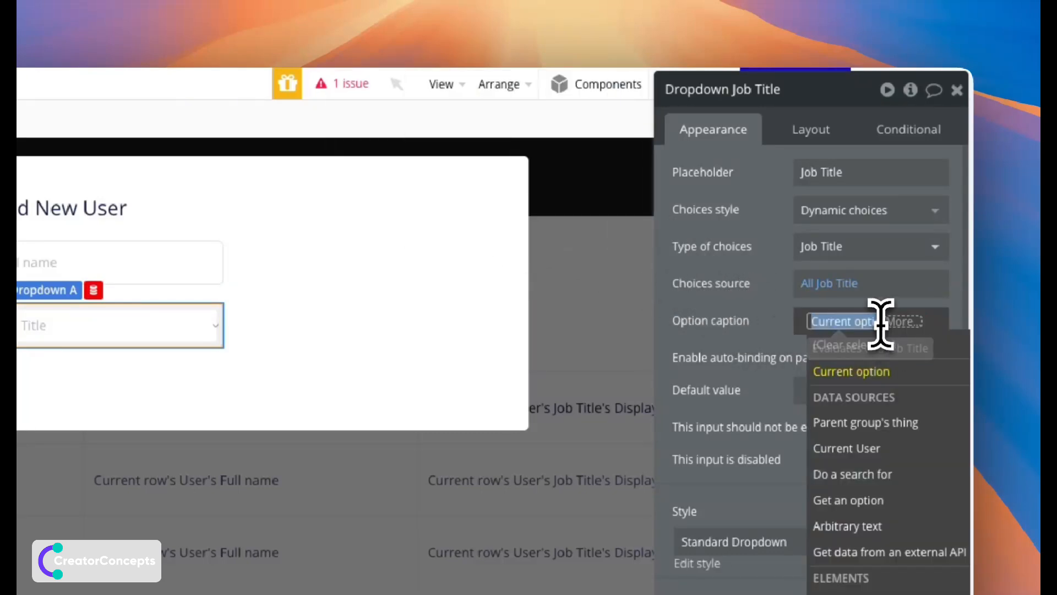
{"action": "left_click", "coordinate": [863, 375]}
{"action": "left_click", "coordinate": [865, 379]}
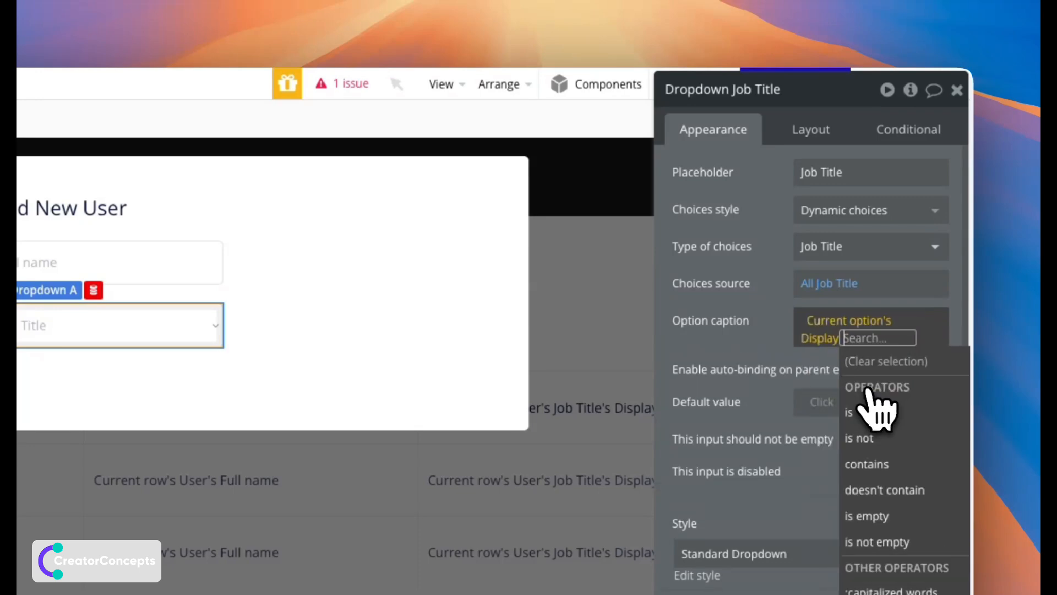
{"action": "left_click", "coordinate": [741, 346]}
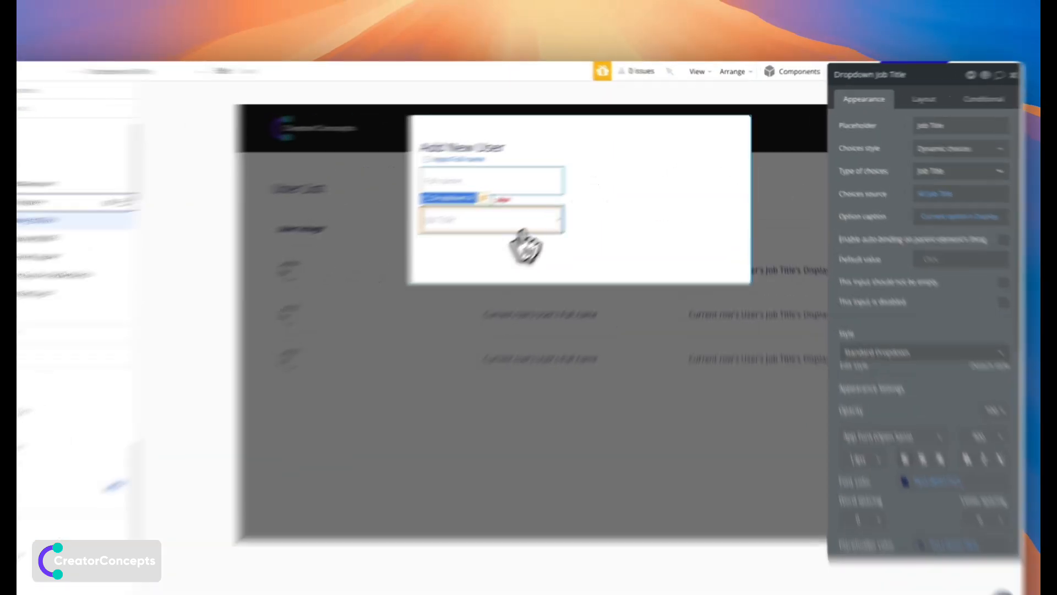
{"action": "left_click", "coordinate": [569, 169]}
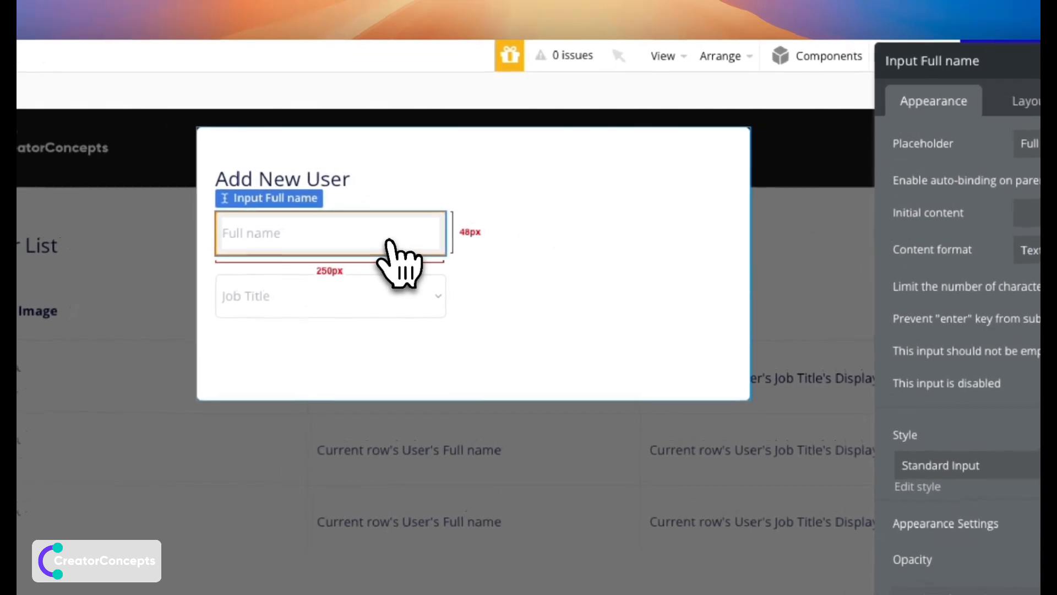
Duplicate the Full name input, change its placeholder to 'Email' and its content format to Email.
{"action": "key", "text": "super+d"}
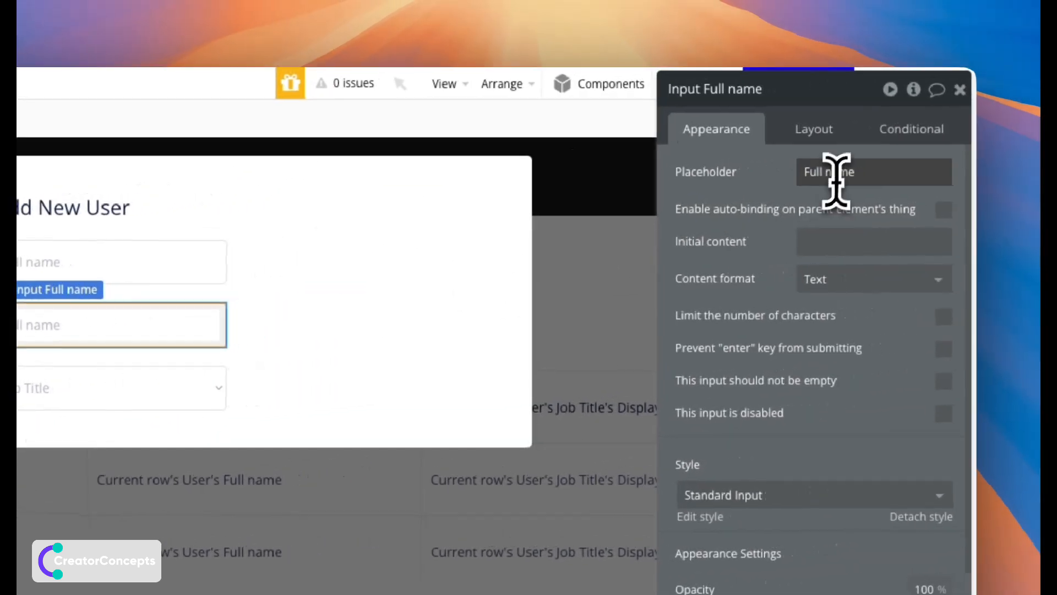
{"action": "triple_click", "coordinate": [1030, 144]}
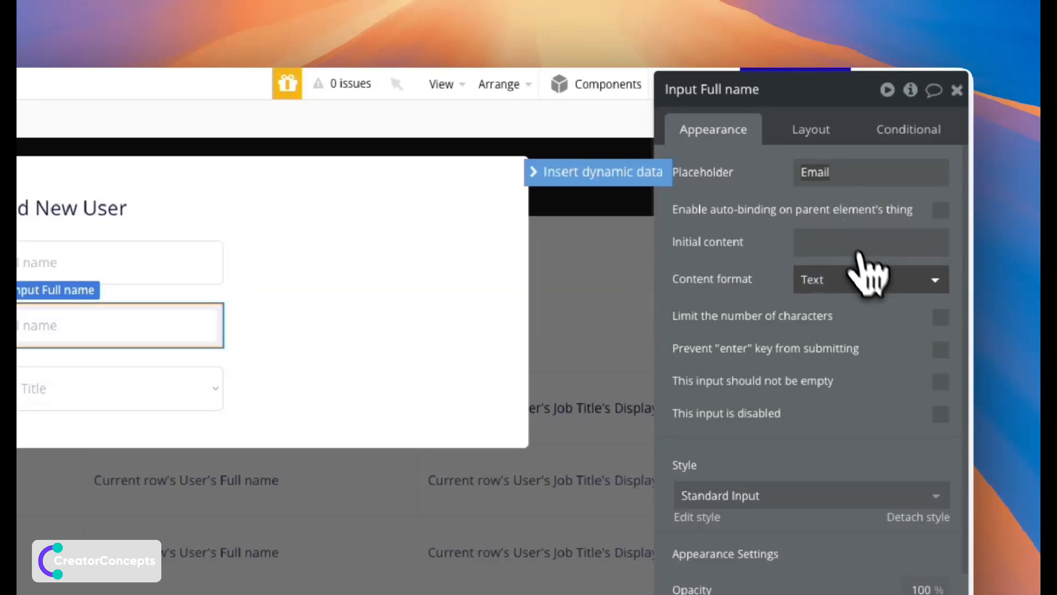
{"action": "left_click", "coordinate": [869, 274]}
{"action": "left_click", "coordinate": [850, 366]}
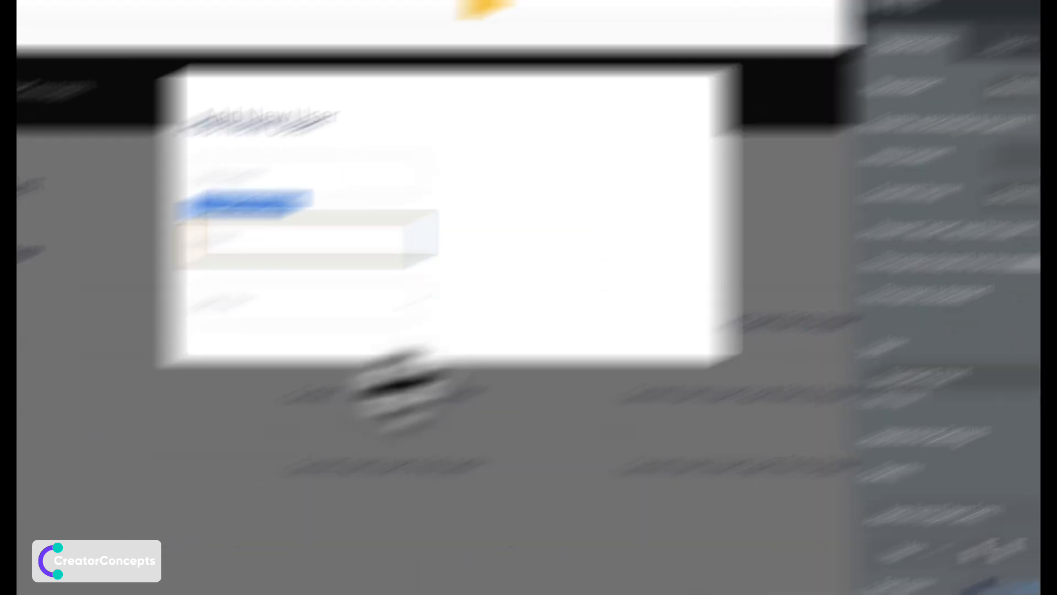
{"action": "scroll", "coordinate": [318, 425], "scroll_direction": "down", "scroll_amount": 3}
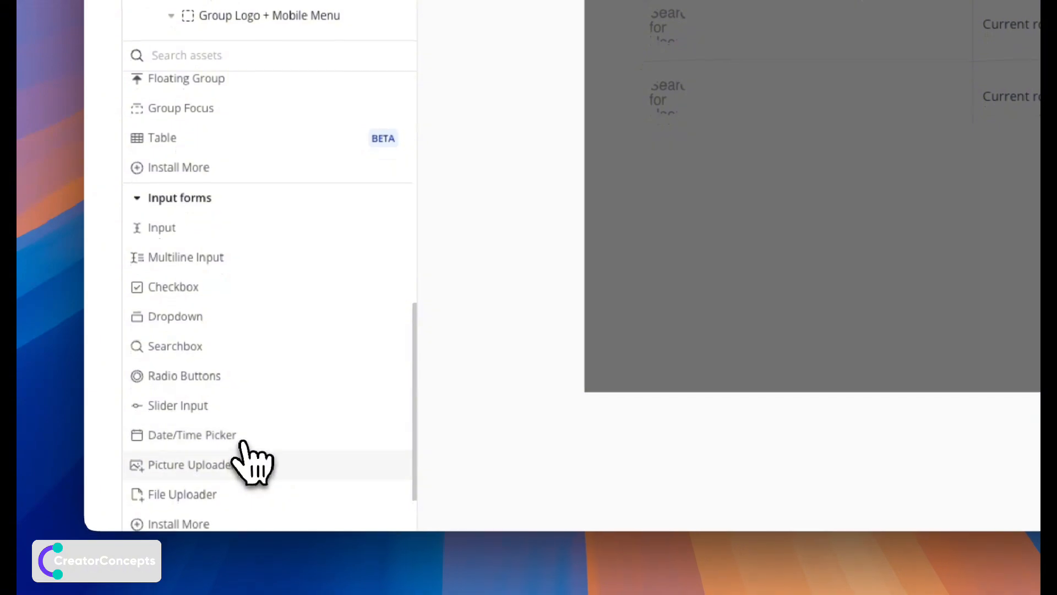
Add a picture uploader below Job Title with its dynamic image set to PictureUploader A's value.
{"action": "left_click", "coordinate": [245, 545]}
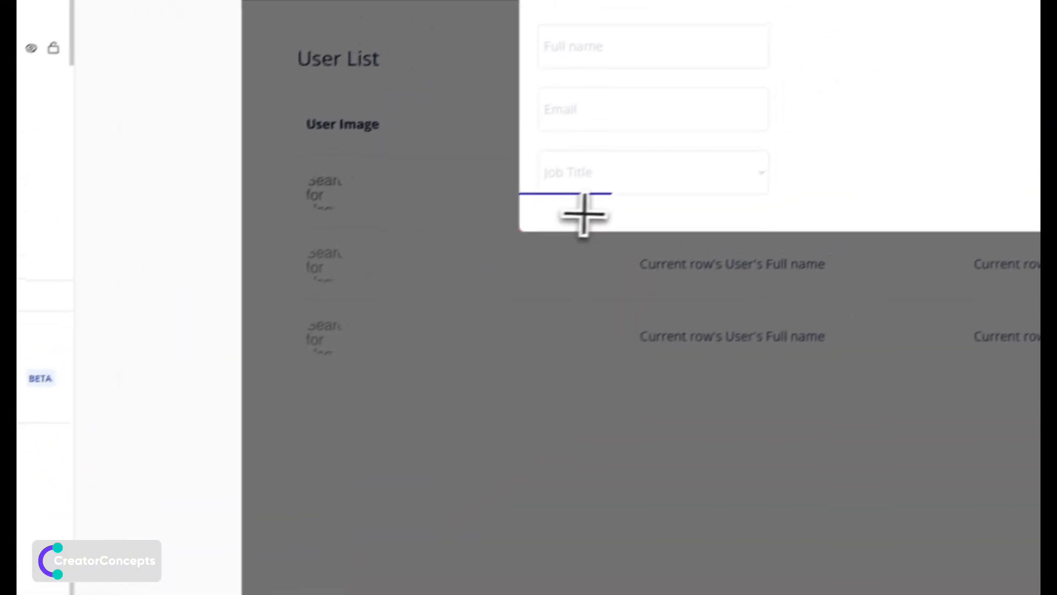
{"action": "left_click", "coordinate": [583, 215]}
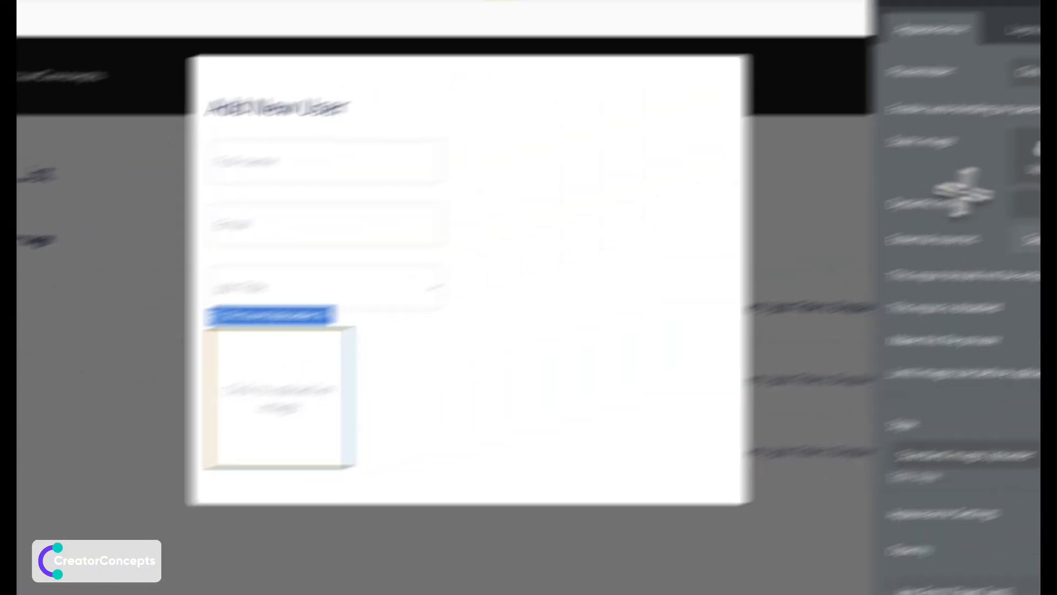
{"action": "left_click", "coordinate": [878, 259]}
{"action": "left_click", "coordinate": [661, 274]}
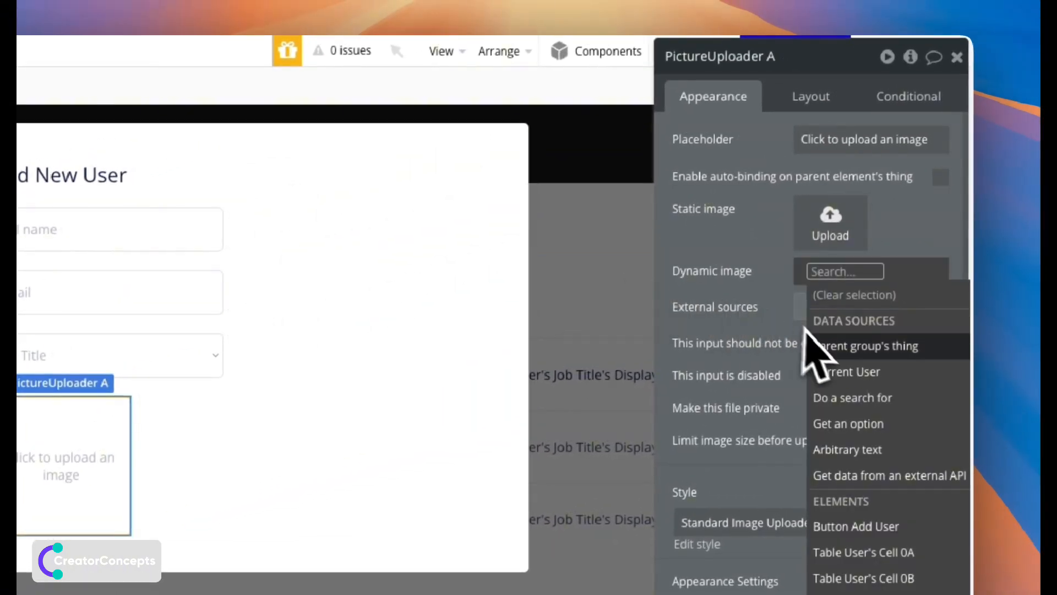
{"action": "type", "text": "pic"}
{"action": "left_click", "coordinate": [859, 319]}
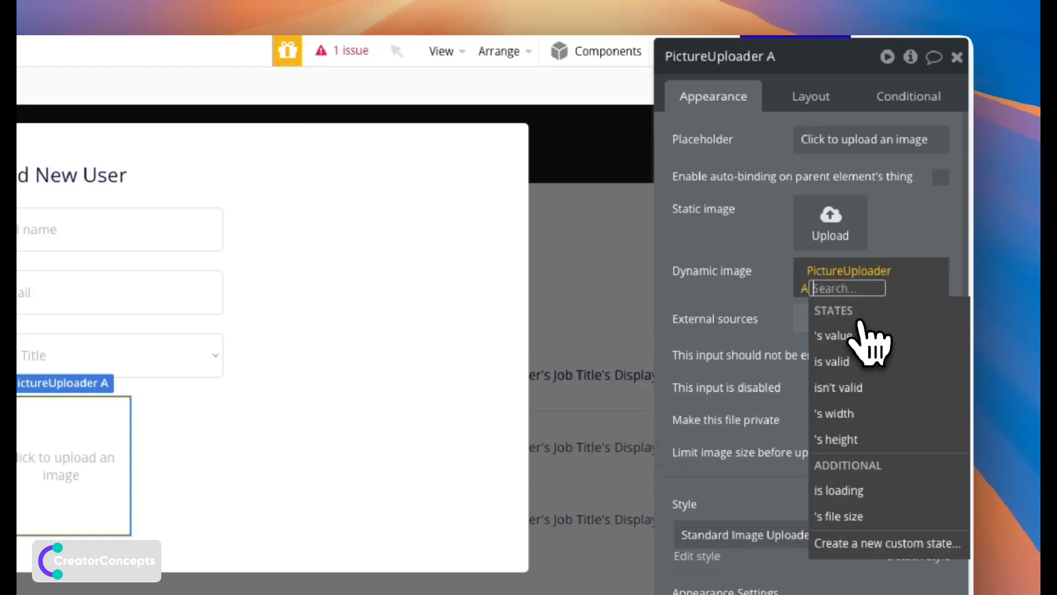
{"action": "left_click", "coordinate": [850, 337]}
{"action": "left_click", "coordinate": [732, 297]}
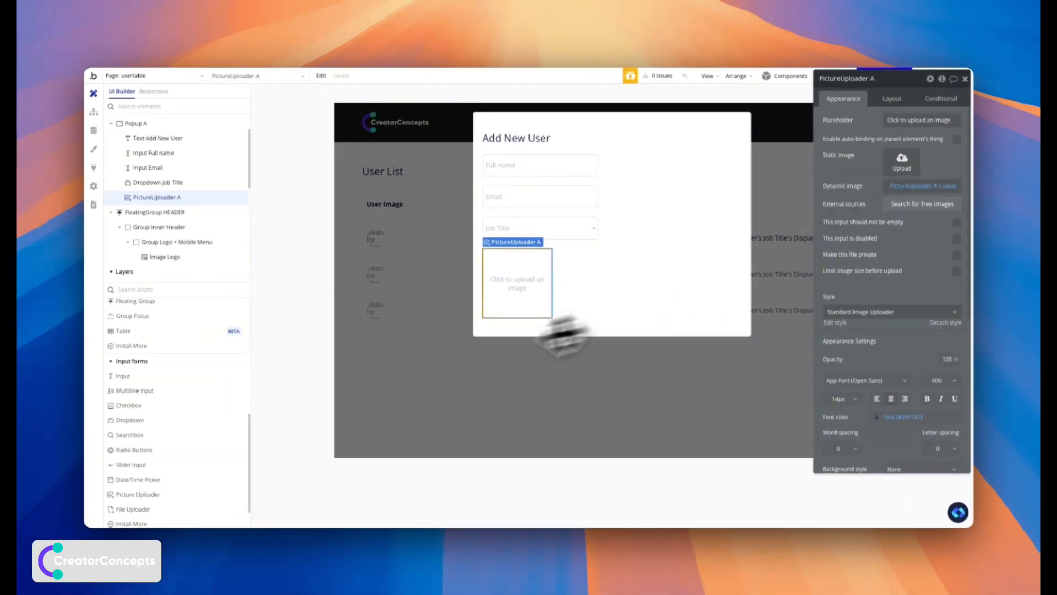
{"action": "scroll", "coordinate": [209, 409], "scroll_direction": "up", "scroll_amount": 5}
Add a full-width 'Add User' button under the picture uploader.
{"action": "left_click", "coordinate": [157, 335]}
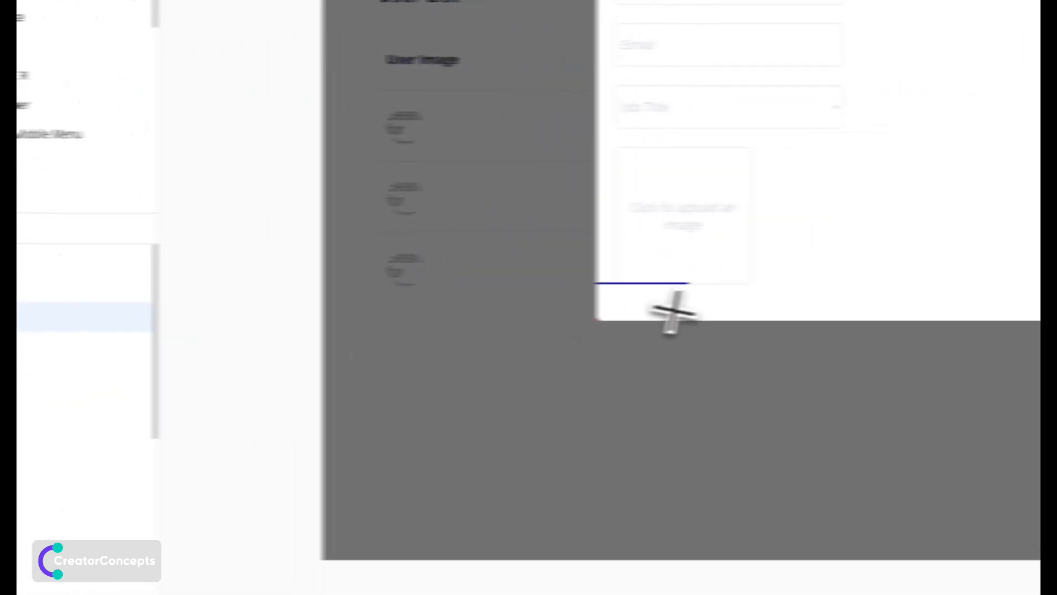
{"action": "left_click", "coordinate": [520, 327]}
{"action": "left_click", "coordinate": [857, 202]}
{"action": "type", "text": "Add U"}
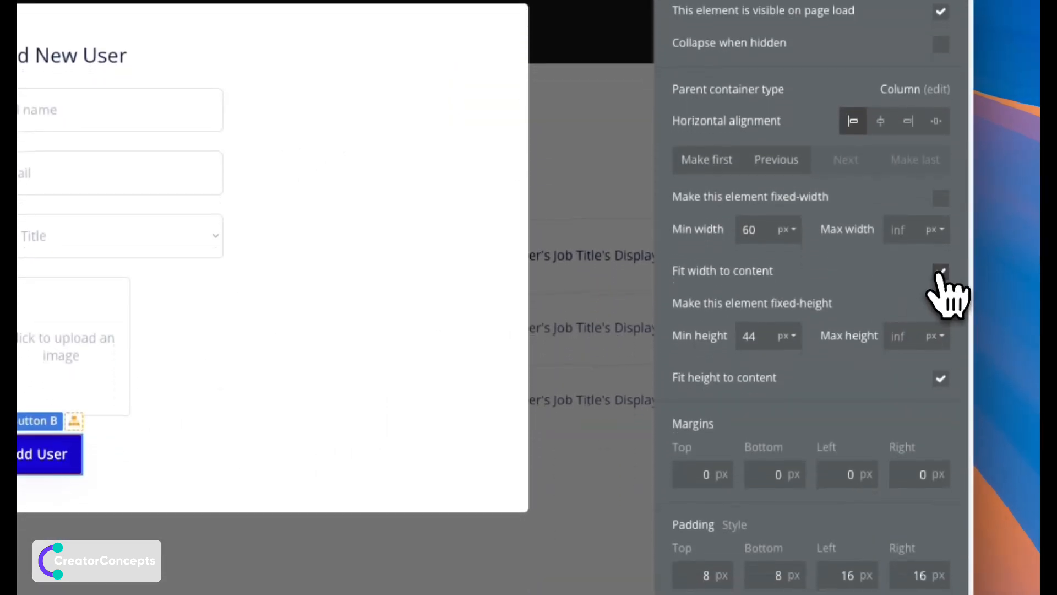
{"action": "left_click", "coordinate": [940, 424]}
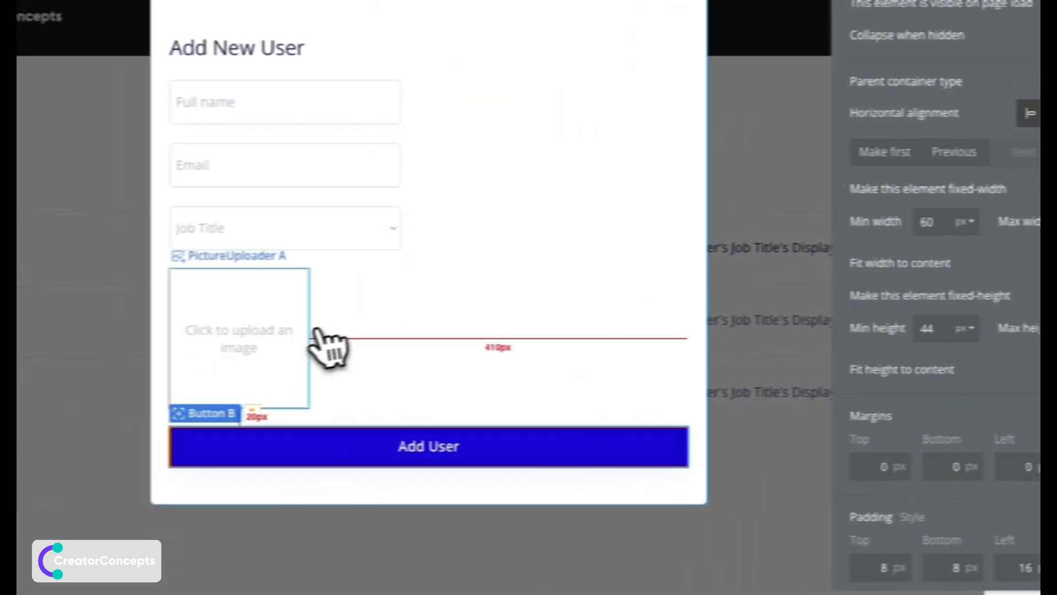
Stretch the picture uploader, Job Title dropdown, Email and Full name inputs to full width.
{"action": "left_click", "coordinate": [315, 330]}
{"action": "left_click", "coordinate": [940, 302]}
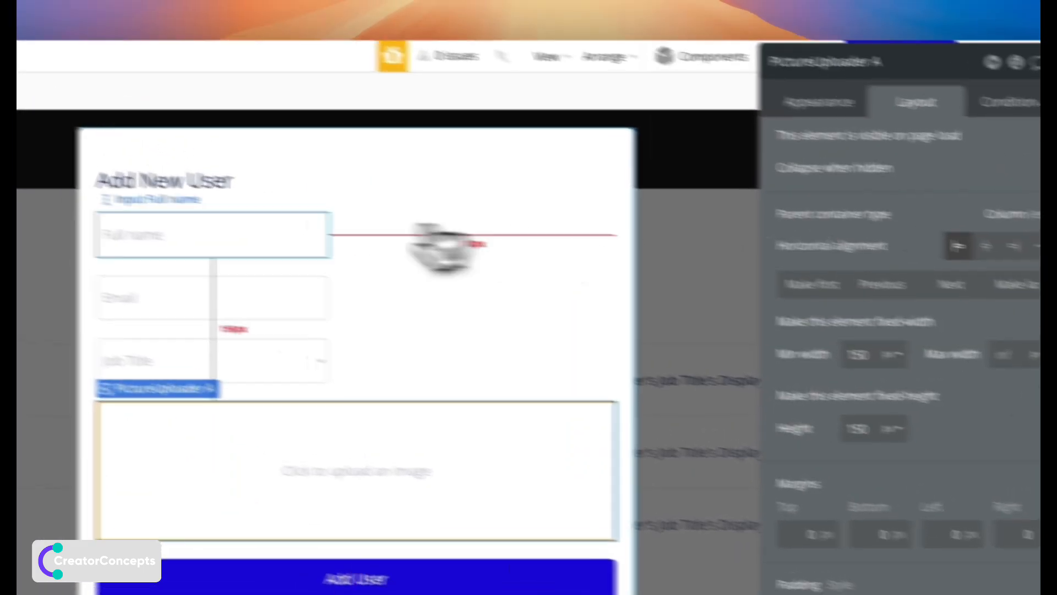
{"action": "left_click", "coordinate": [150, 336]}
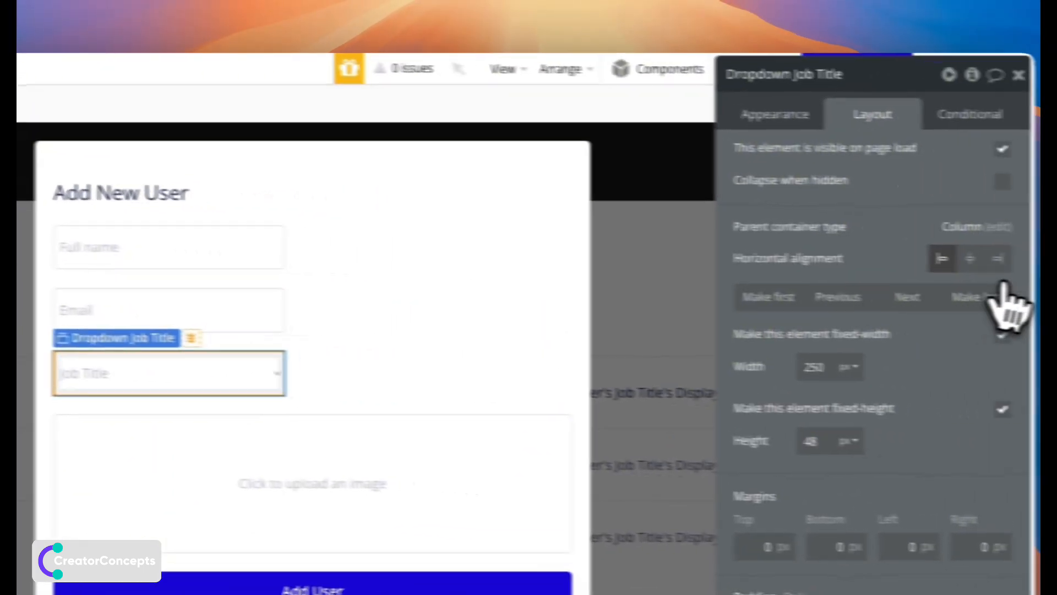
{"action": "left_click", "coordinate": [946, 331]}
{"action": "left_click", "coordinate": [103, 318]}
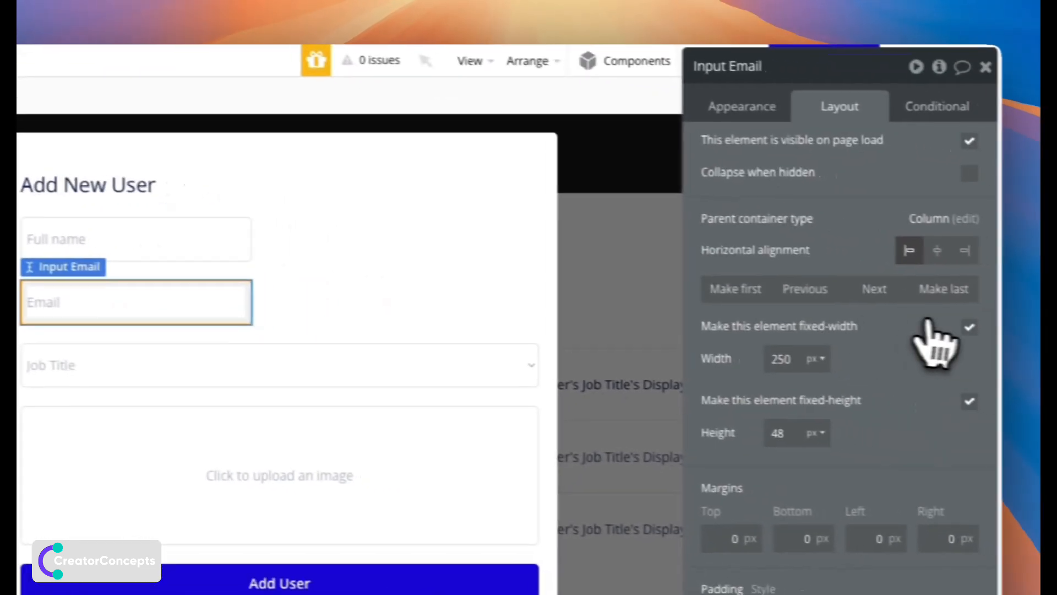
{"action": "left_click", "coordinate": [943, 330]}
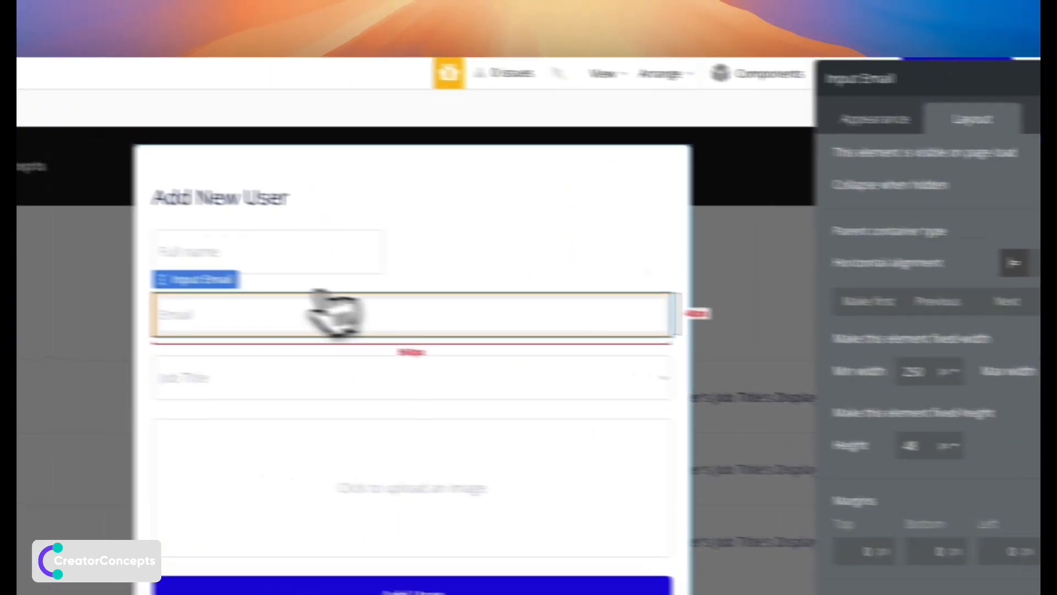
{"action": "left_click", "coordinate": [268, 263]}
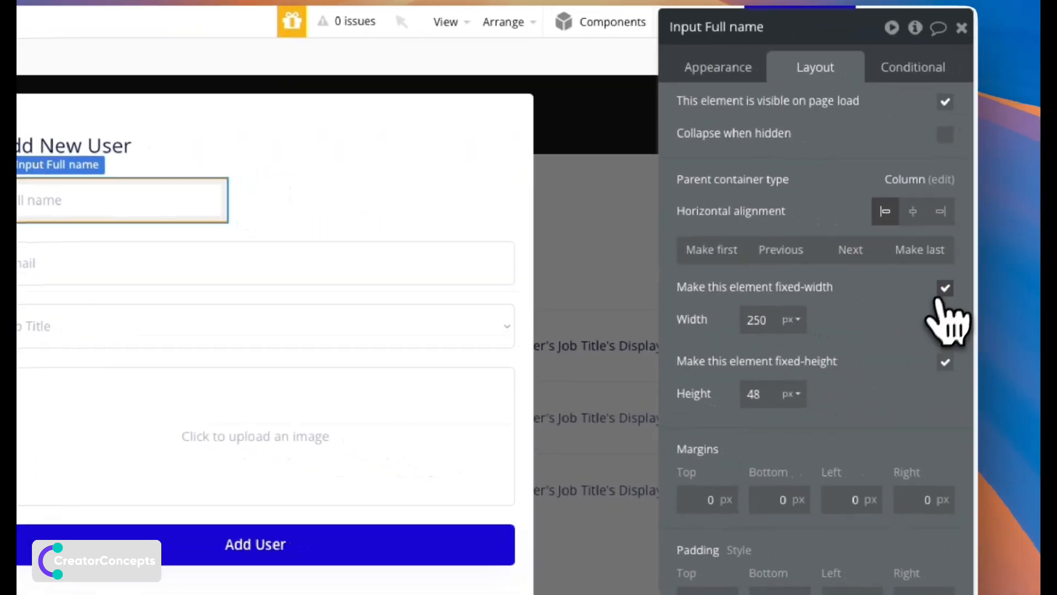
{"action": "left_click", "coordinate": [942, 286]}
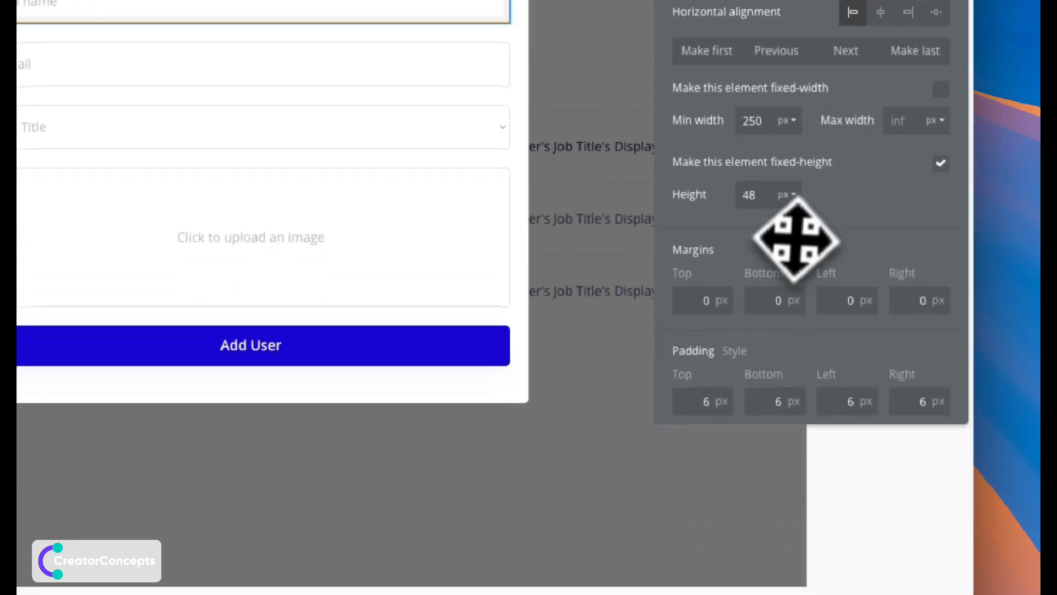
Move the properties panel off the form and show the Add User button's appearance settings.
{"action": "left_click_drag", "start_coordinate": [795, 436], "coordinate": [751, 468]}
{"action": "left_click_drag", "start_coordinate": [752, 267], "coordinate": [667, 377]}
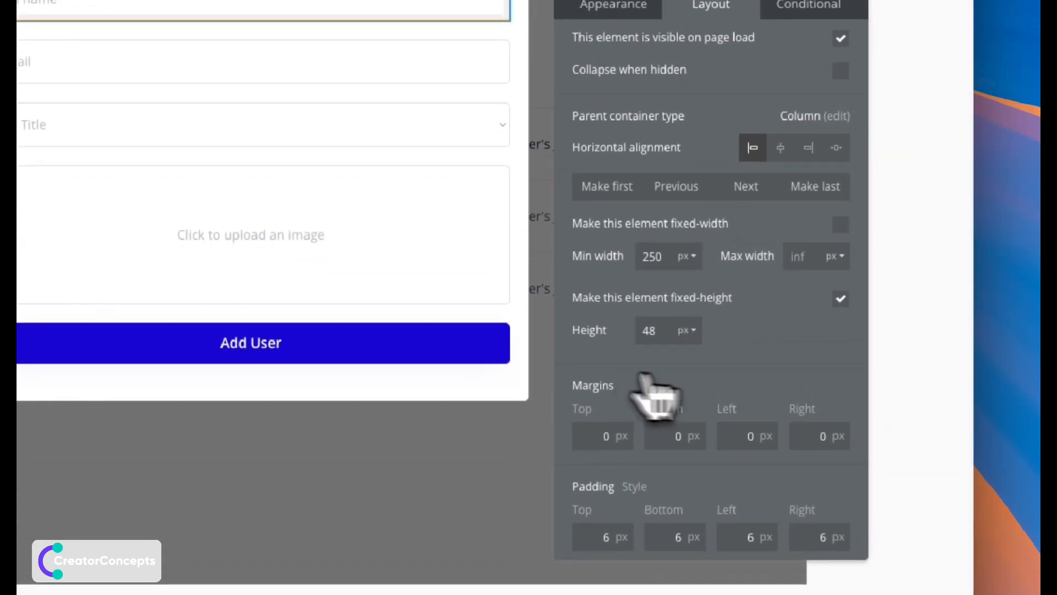
{"action": "left_click", "coordinate": [361, 352]}
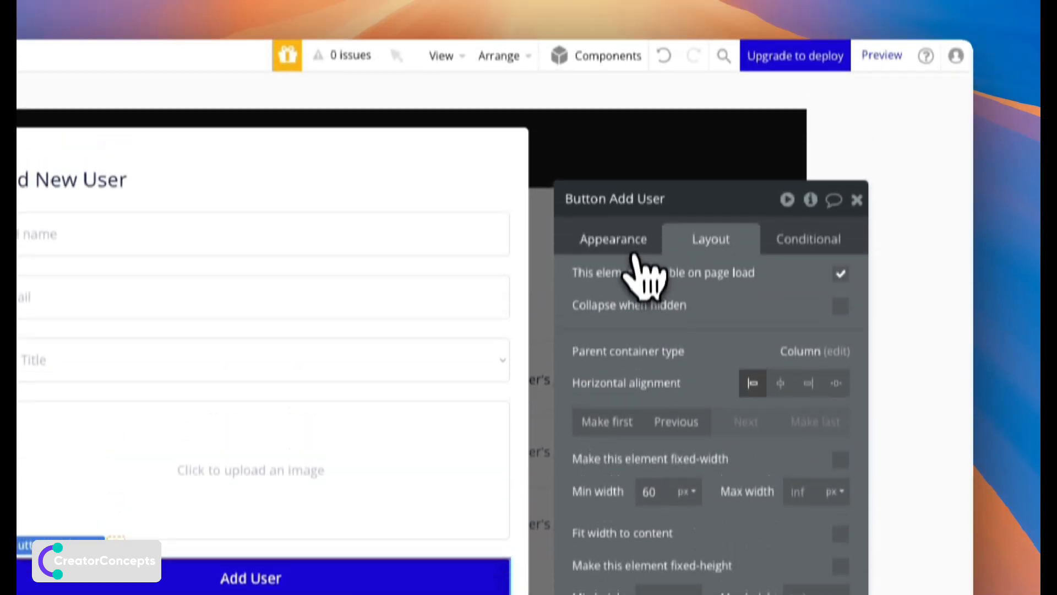
{"action": "left_click", "coordinate": [622, 249]}
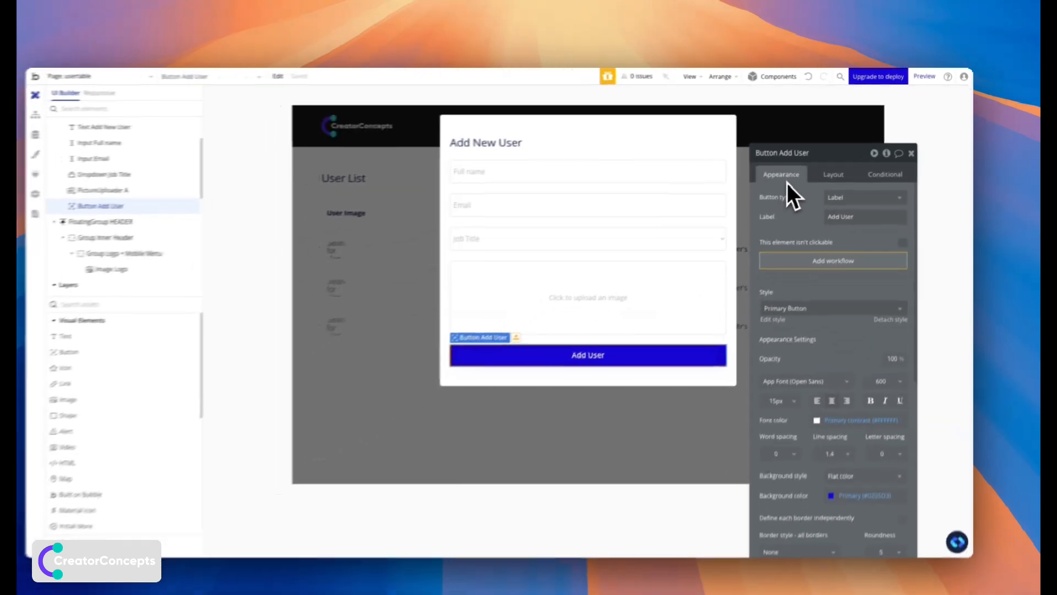
{"action": "mouse_move", "coordinate": [823, 229]}
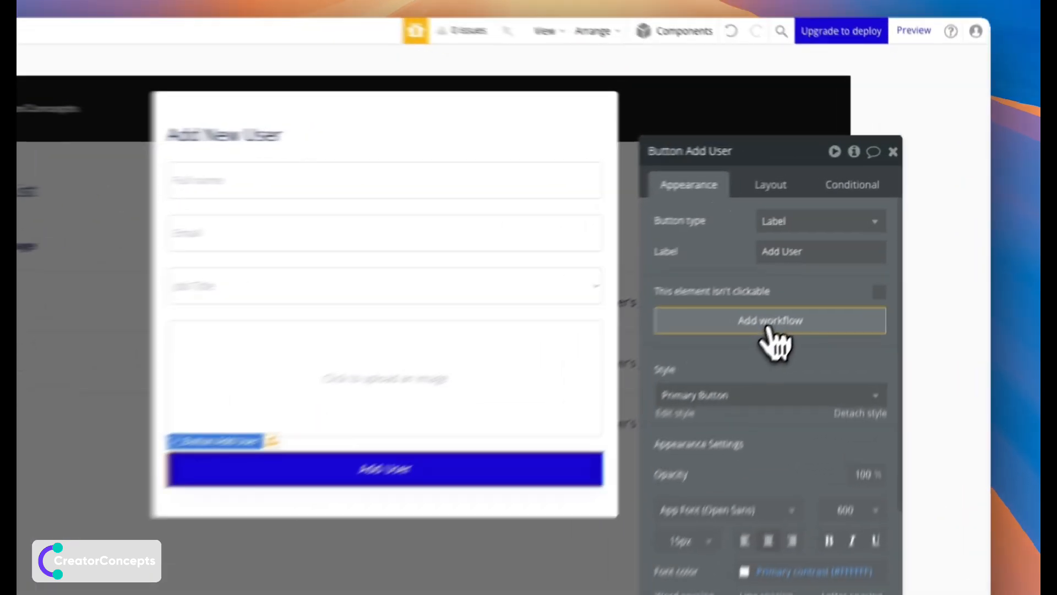
Start a click workflow on Add User with a 'Create an account for someone else' action.
{"action": "left_click", "coordinate": [841, 251]}
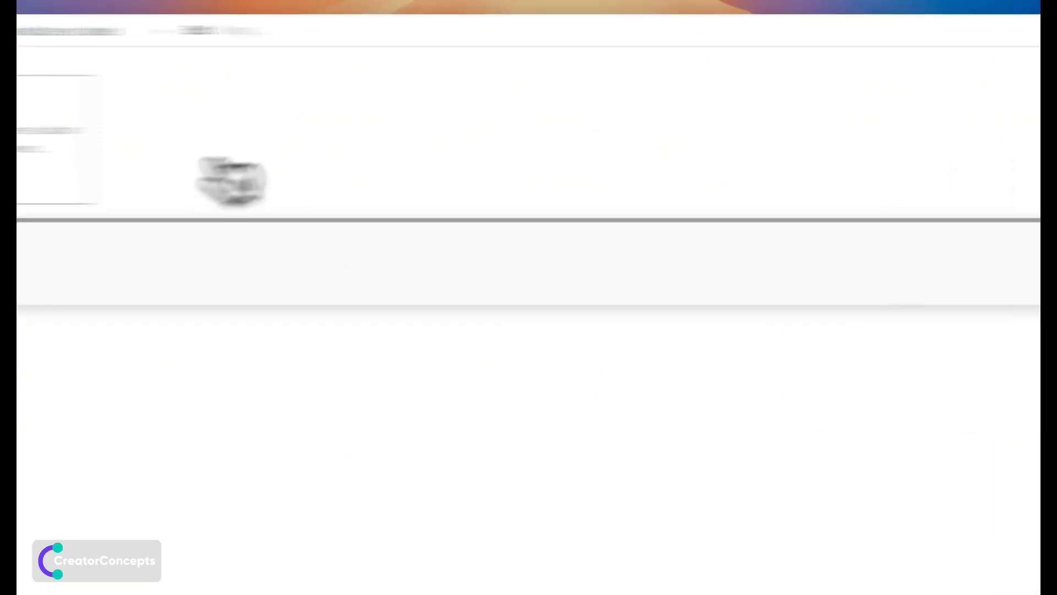
{"action": "left_click", "coordinate": [259, 264]}
{"action": "mouse_move", "coordinate": [258, 366]}
{"action": "mouse_move", "coordinate": [268, 340]}
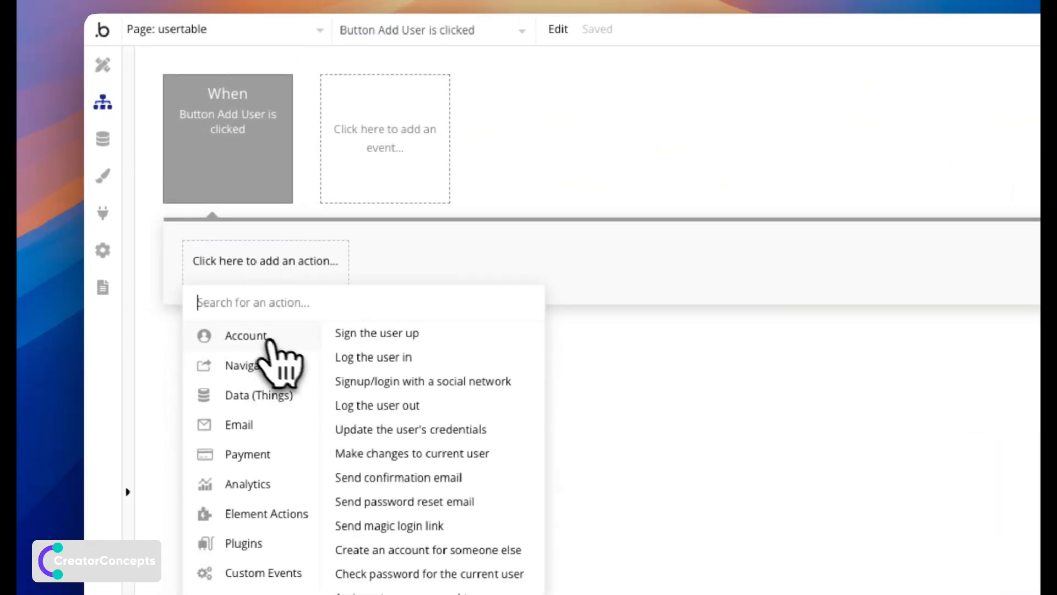
{"action": "left_click", "coordinate": [418, 550]}
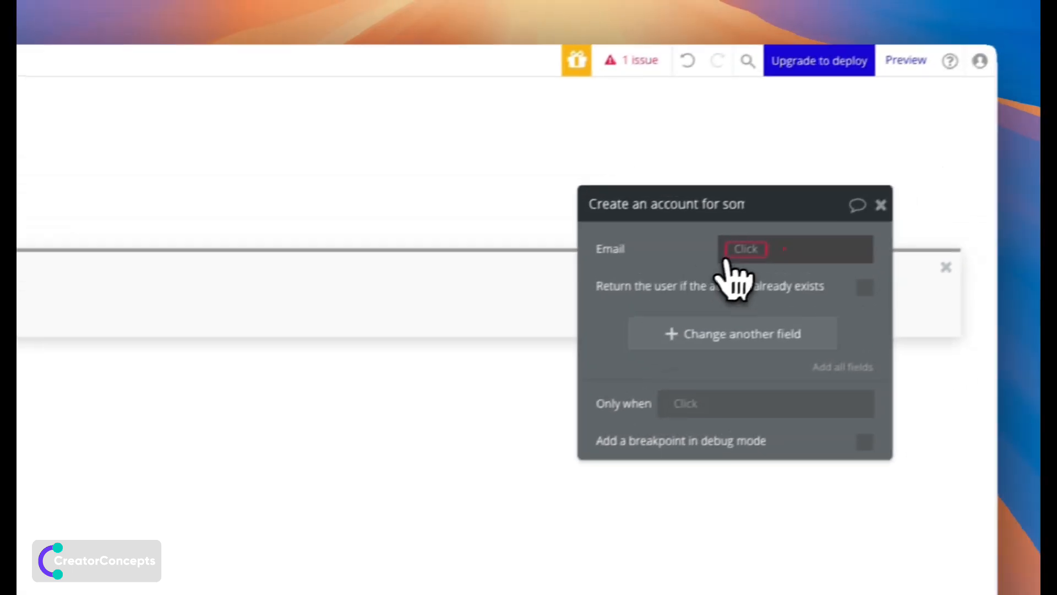
Set the new account's email to Input Email's value.
{"action": "left_click", "coordinate": [728, 254]}
{"action": "type", "text": "email"}
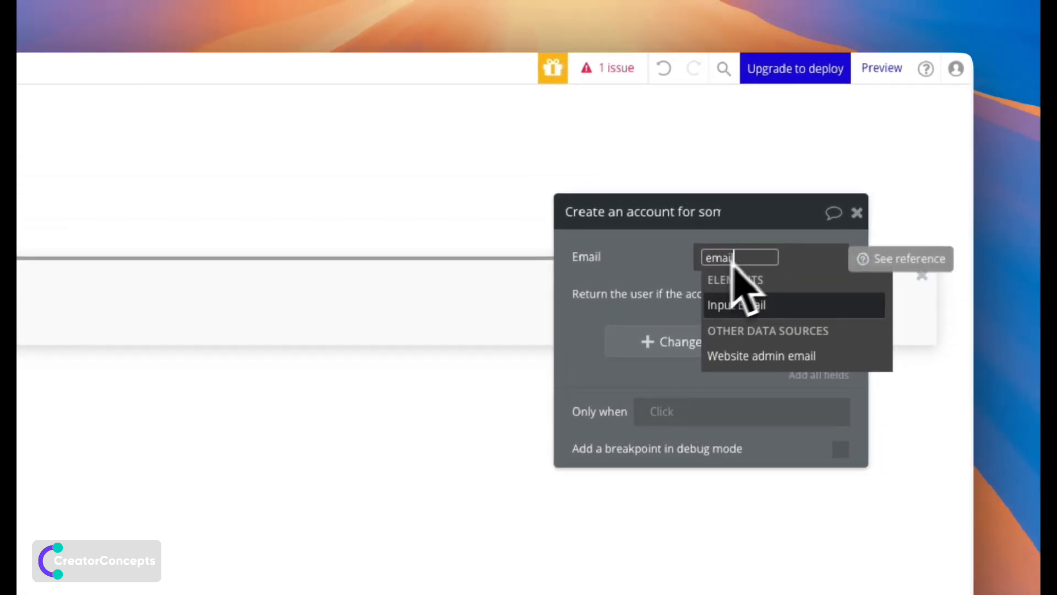
{"action": "left_click", "coordinate": [756, 306]}
{"action": "left_click", "coordinate": [765, 302]}
{"action": "left_click", "coordinate": [606, 270]}
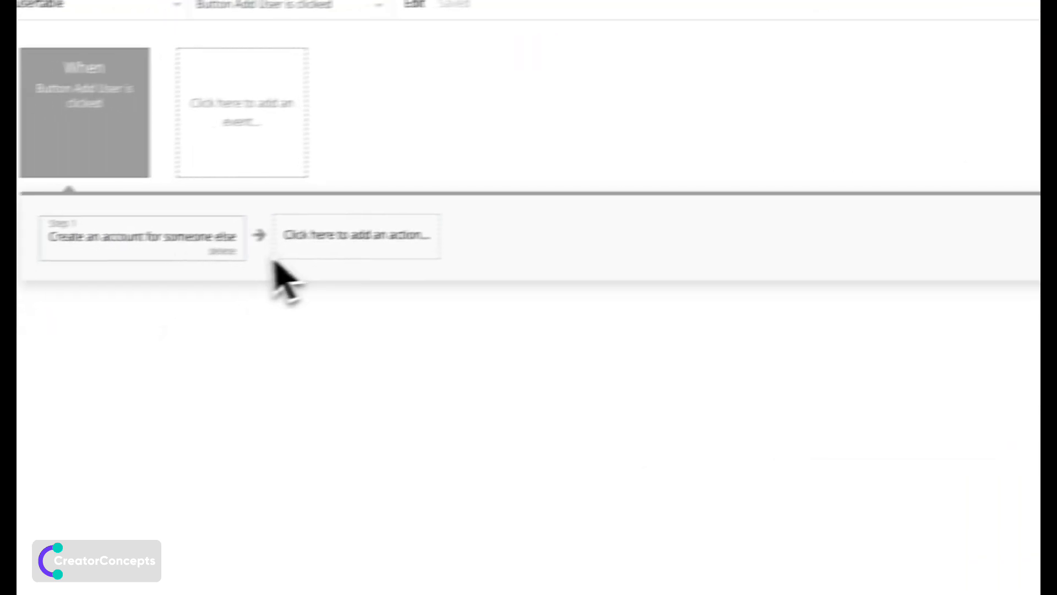
{"action": "left_click", "coordinate": [365, 243]}
Add a Make changes to thing step whose Thing is the Result of step 1.
{"action": "mouse_move", "coordinate": [410, 335]}
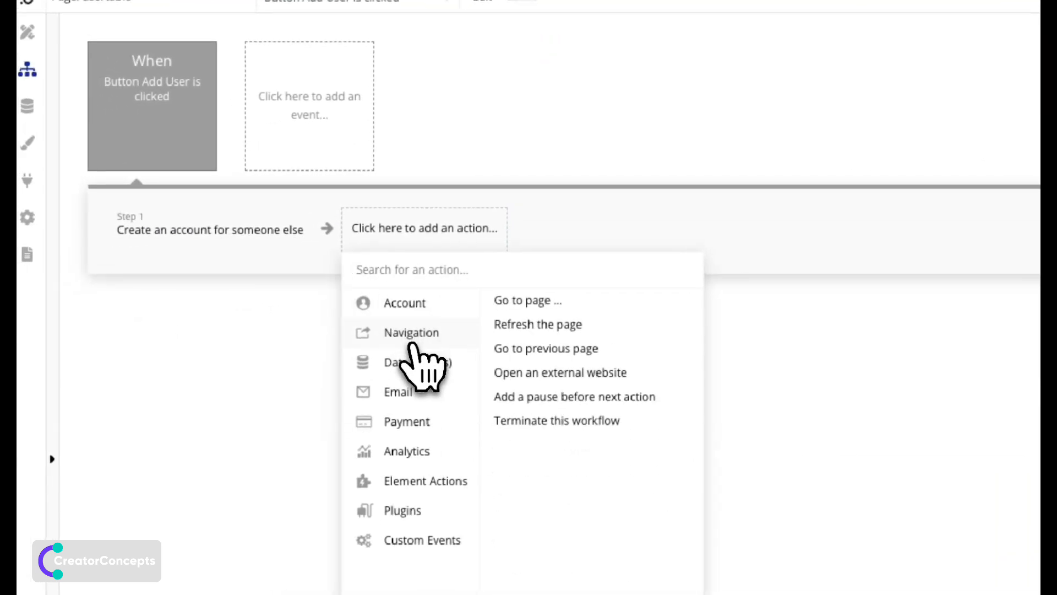
{"action": "mouse_move", "coordinate": [438, 357]}
{"action": "left_click", "coordinate": [568, 325]}
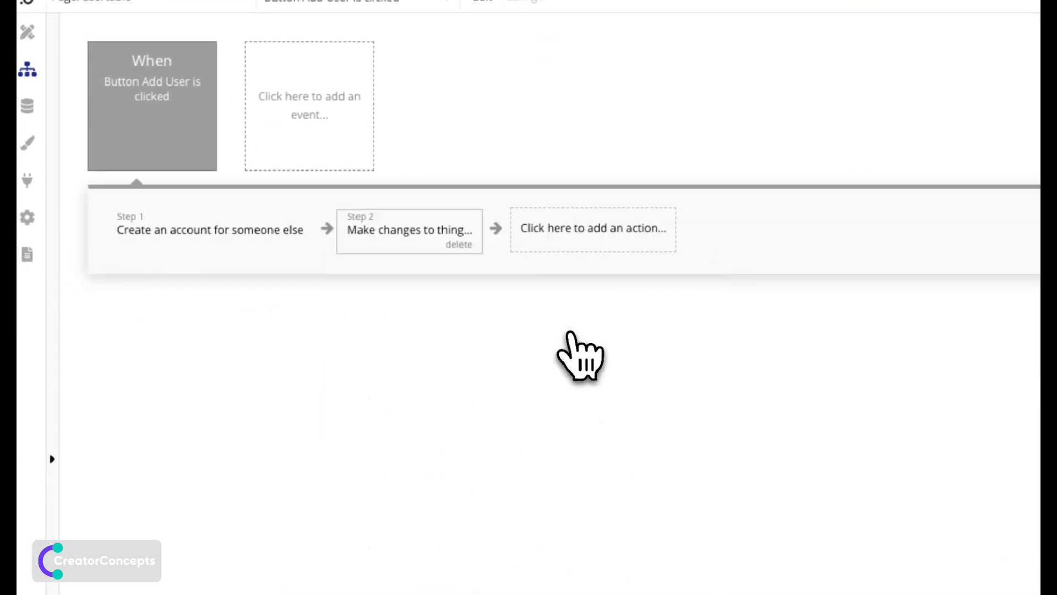
{"action": "left_click", "coordinate": [727, 228]}
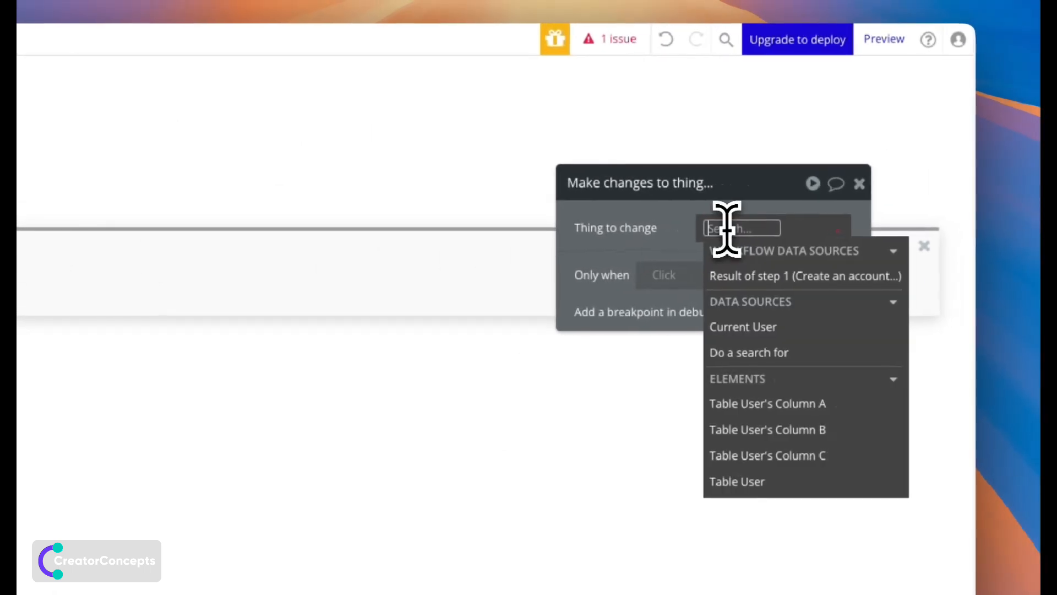
{"action": "left_click", "coordinate": [753, 276]}
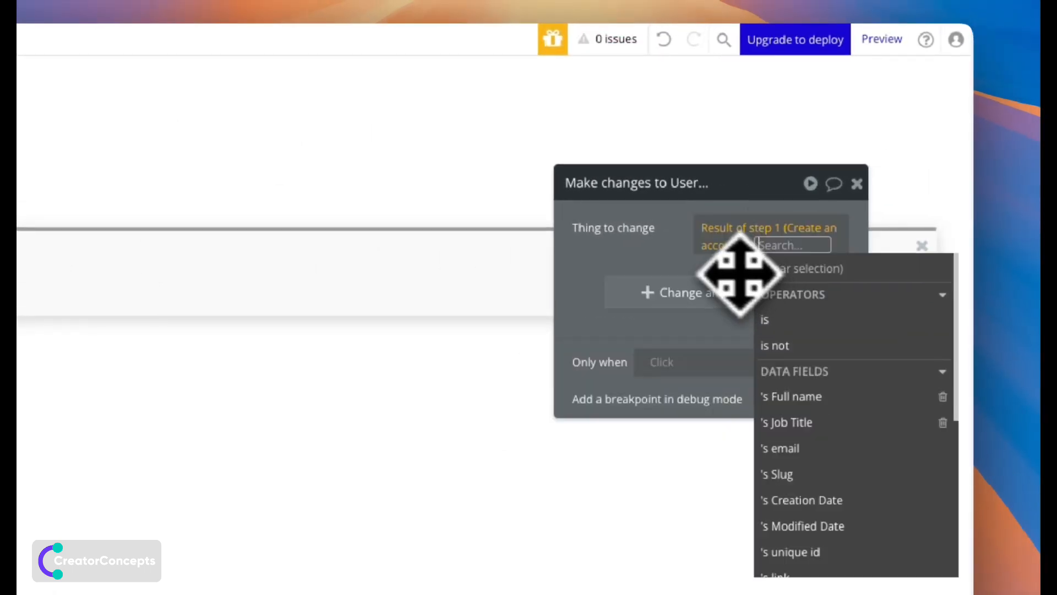
{"action": "left_click", "coordinate": [668, 257]}
Add Full name and Job Title as the fields to change.
{"action": "left_click", "coordinate": [659, 295]}
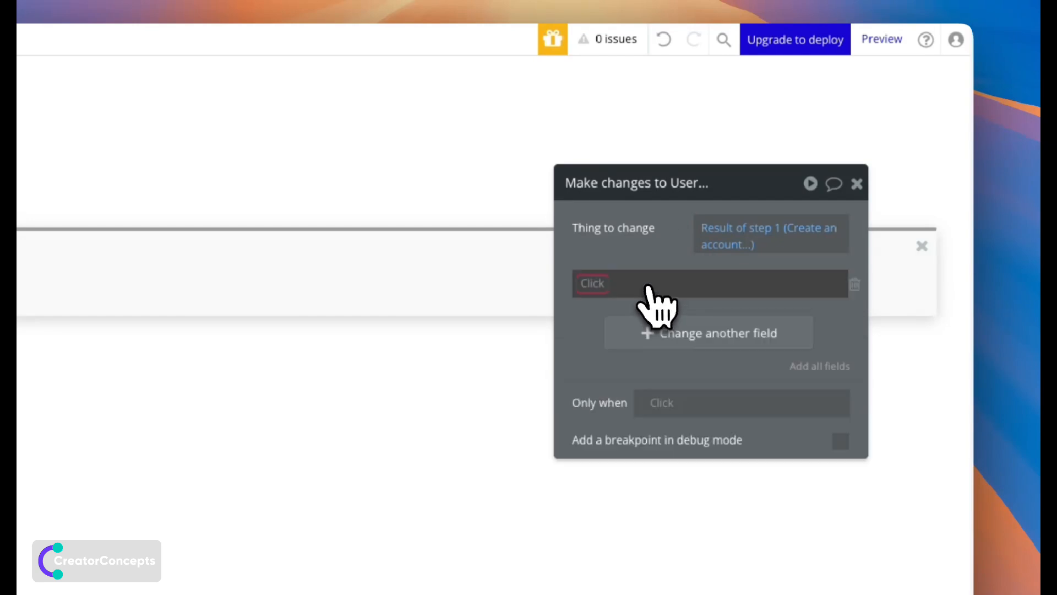
{"action": "left_click", "coordinate": [615, 292]}
{"action": "left_click", "coordinate": [609, 307]}
{"action": "left_click", "coordinate": [641, 330]}
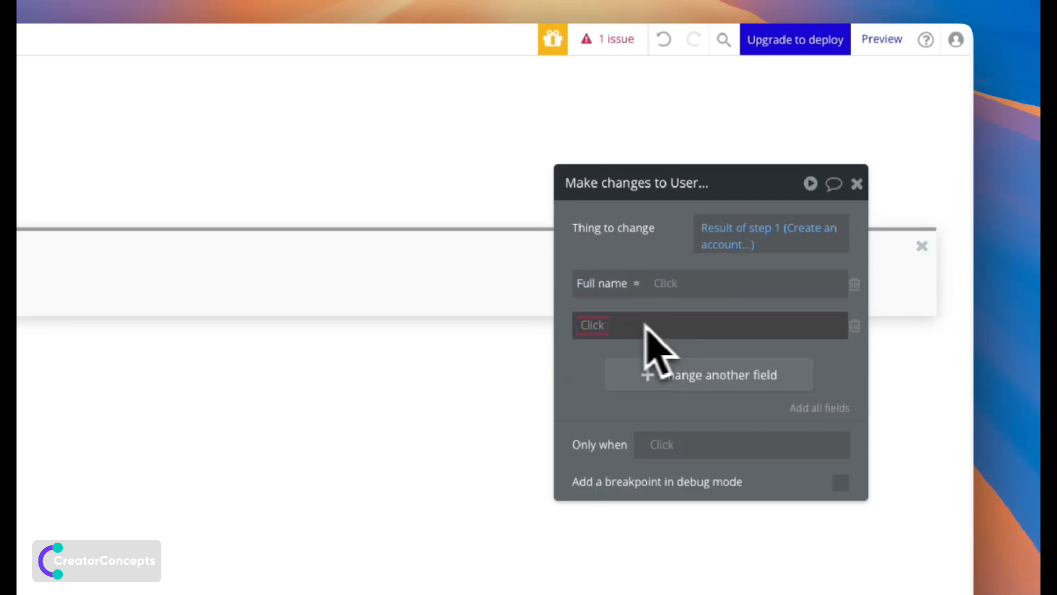
{"action": "left_click", "coordinate": [595, 325]}
{"action": "left_click", "coordinate": [612, 374]}
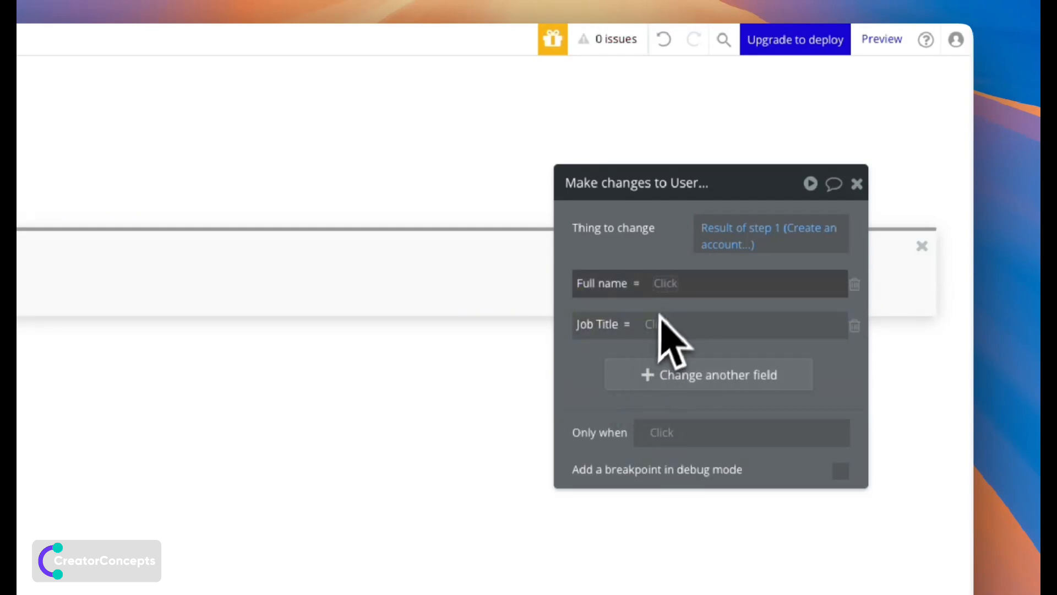
Set Full name to Input Full name's value and Job Title to Dropdown Job Title's value.
{"action": "left_click", "coordinate": [670, 283]}
{"action": "type", "text": "f"}
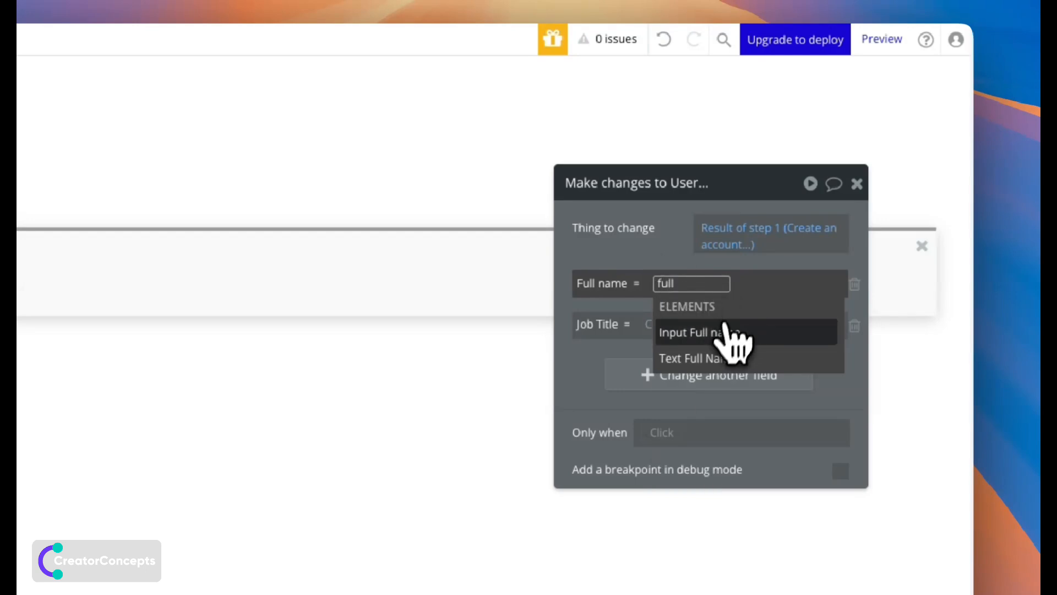
{"action": "type", "text": "ull"}
{"action": "left_click", "coordinate": [727, 332]}
{"action": "left_click", "coordinate": [721, 333]}
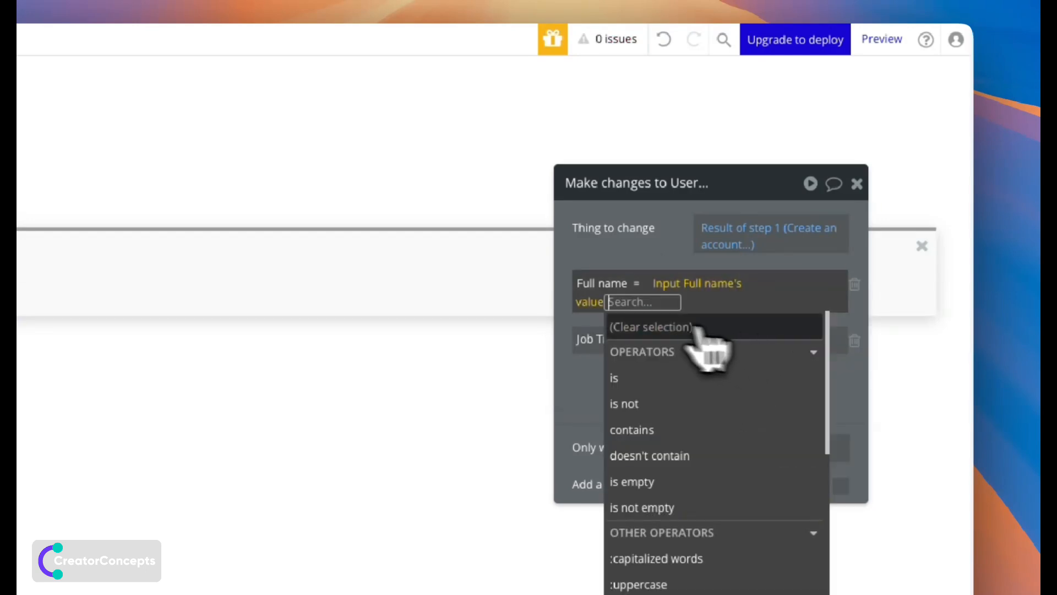
{"action": "left_click", "coordinate": [589, 306]}
{"action": "left_click", "coordinate": [629, 322]}
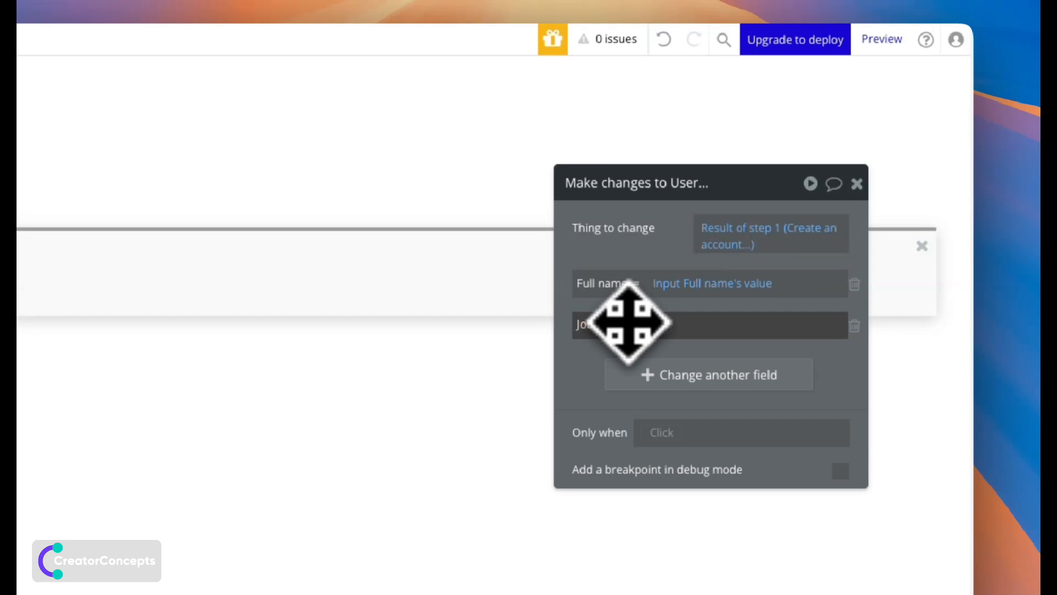
{"action": "left_click", "coordinate": [674, 330]}
{"action": "type", "text": "jo"}
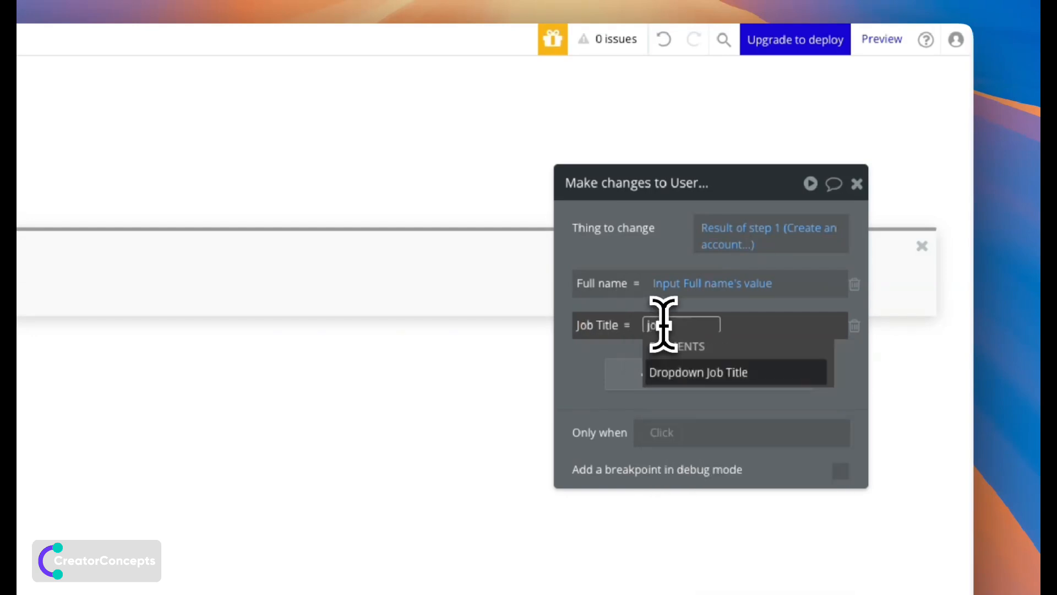
{"action": "type", "text": "b"}
{"action": "left_click", "coordinate": [704, 372]}
{"action": "left_click", "coordinate": [751, 372]}
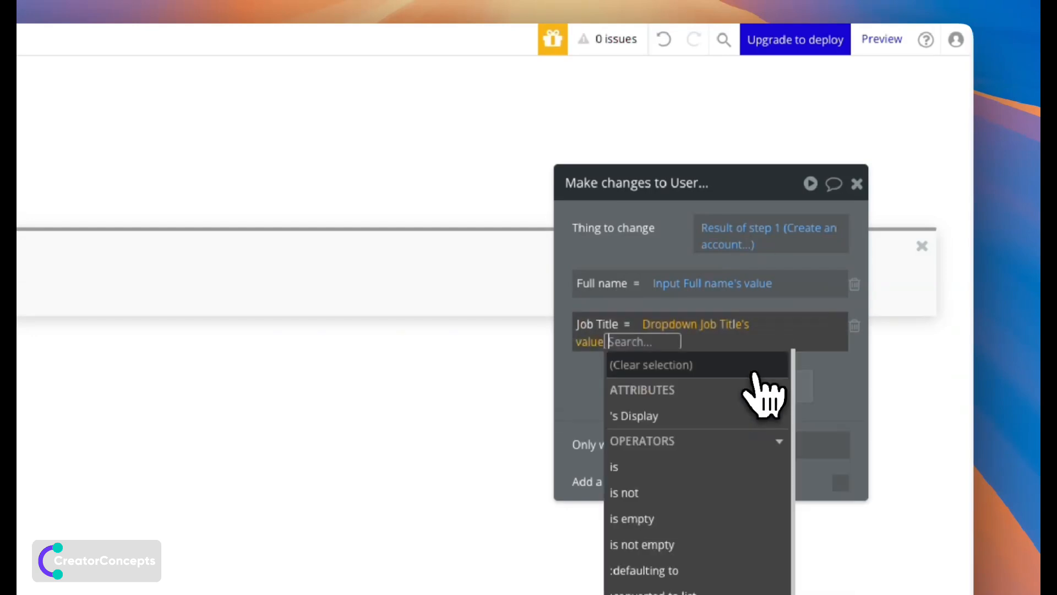
{"action": "left_click", "coordinate": [590, 374]}
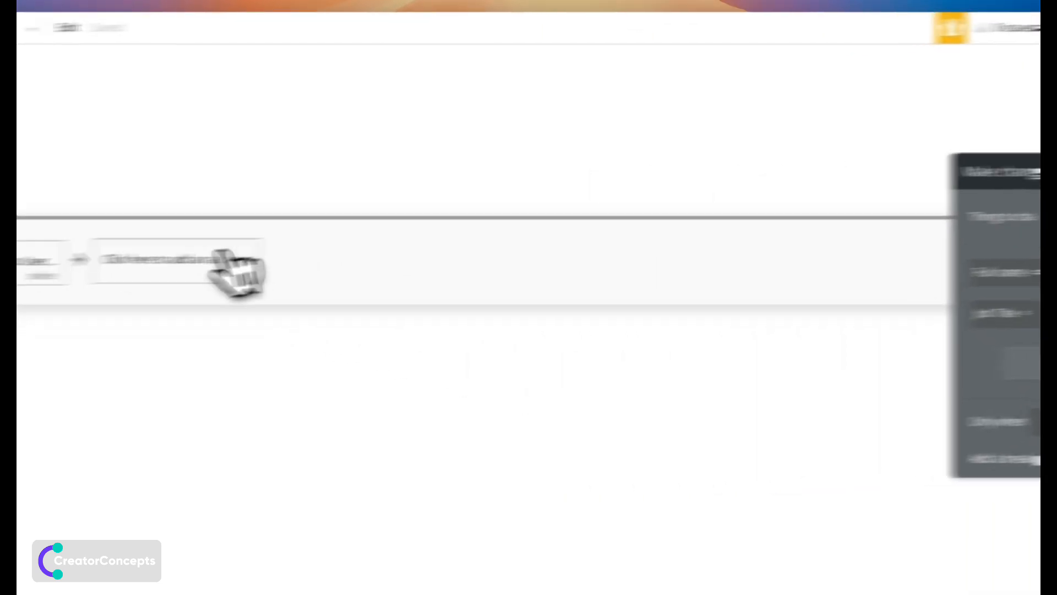
{"action": "left_click", "coordinate": [225, 255]}
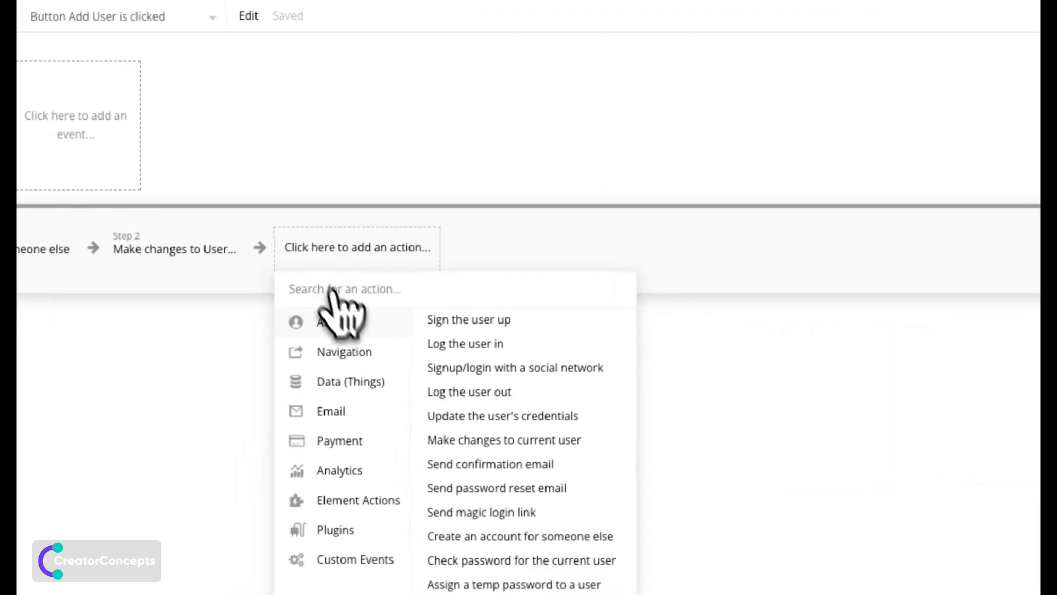
Add a Create a new thing step of type User Images with User and User Image fields.
{"action": "mouse_move", "coordinate": [366, 379]}
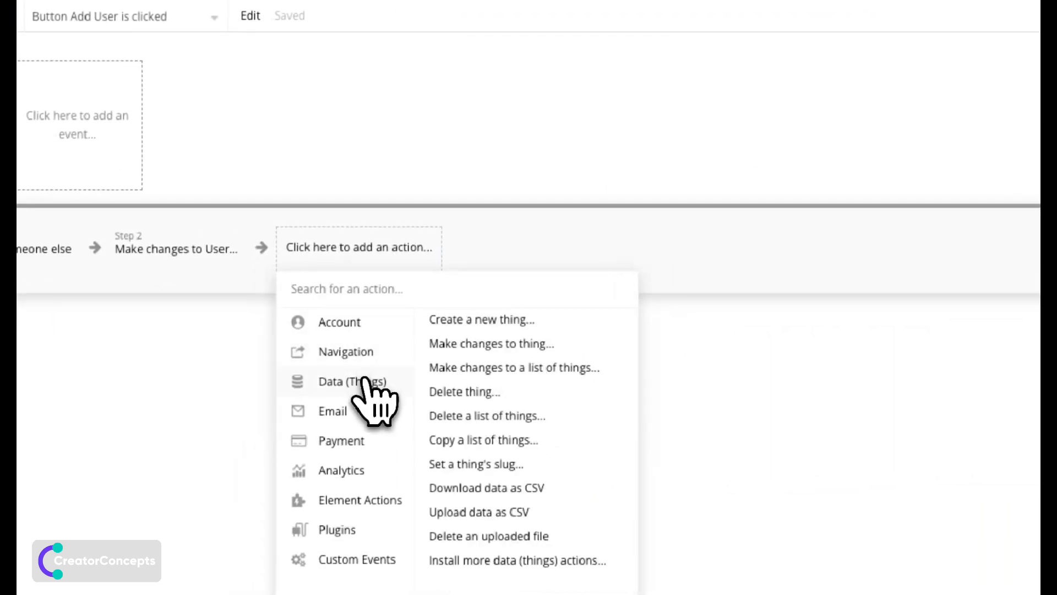
{"action": "left_click", "coordinate": [491, 323]}
{"action": "left_click", "coordinate": [768, 231]}
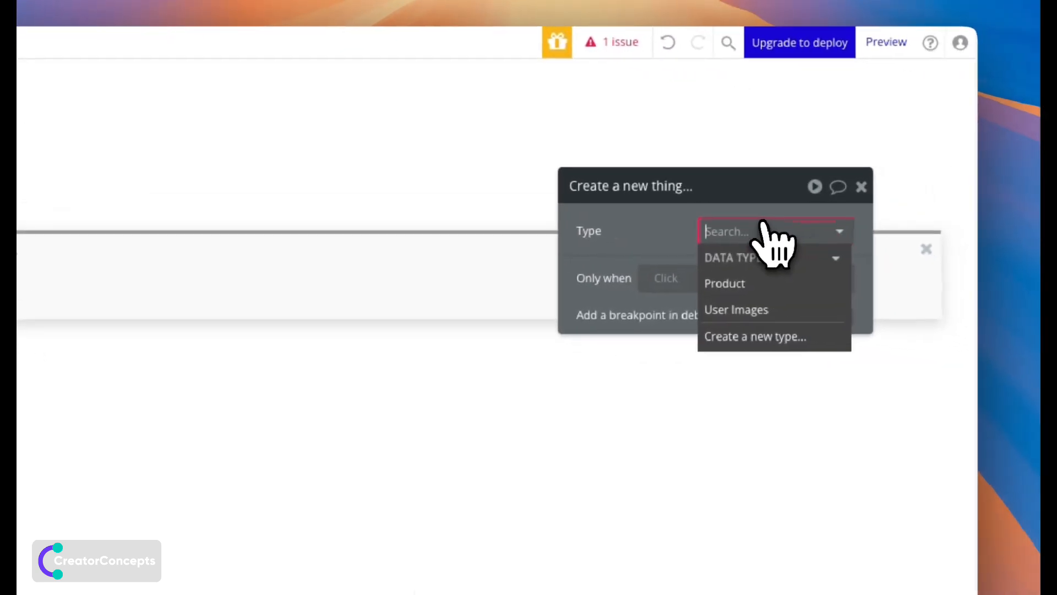
{"action": "left_click", "coordinate": [732, 309]}
{"action": "left_click", "coordinate": [720, 324]}
{"action": "left_click", "coordinate": [596, 276]}
{"action": "left_click", "coordinate": [605, 323]}
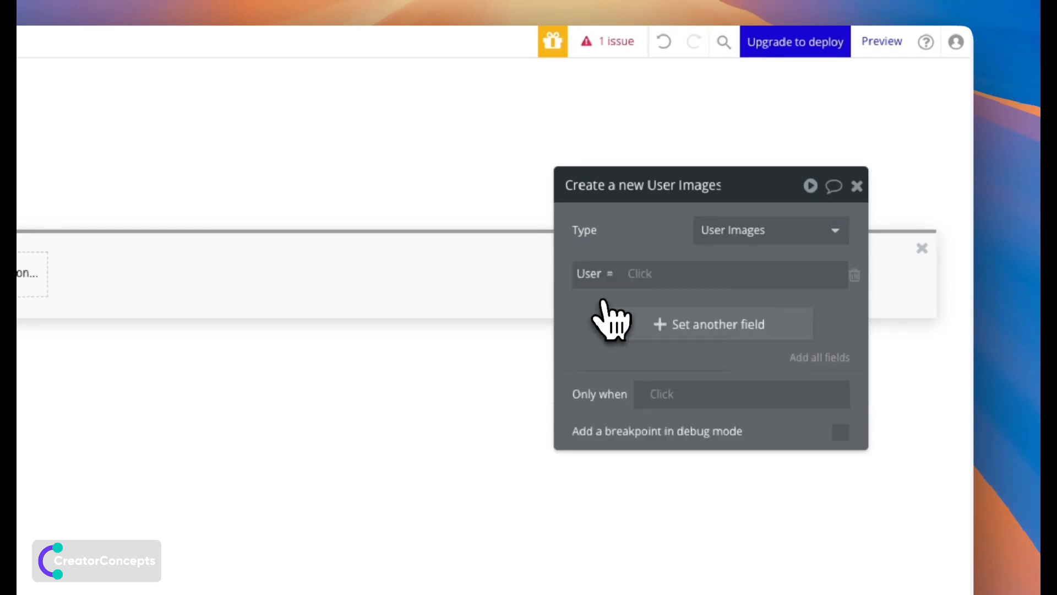
{"action": "left_click", "coordinate": [655, 328]}
{"action": "left_click", "coordinate": [621, 366]}
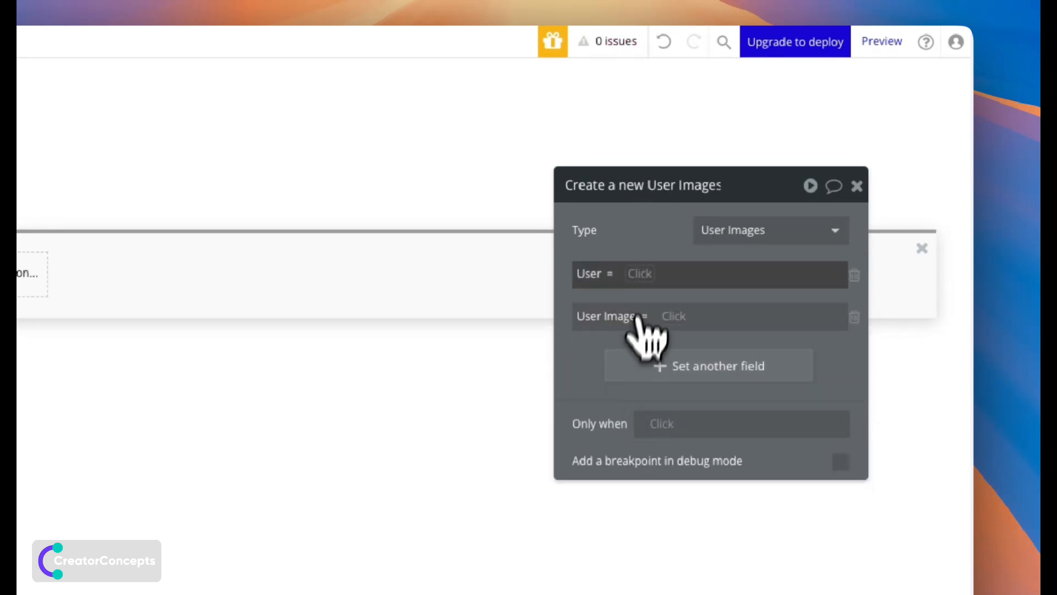
Set User to Result of step 1 and User Image to PictureUploader A's value.
{"action": "left_click", "coordinate": [640, 273]}
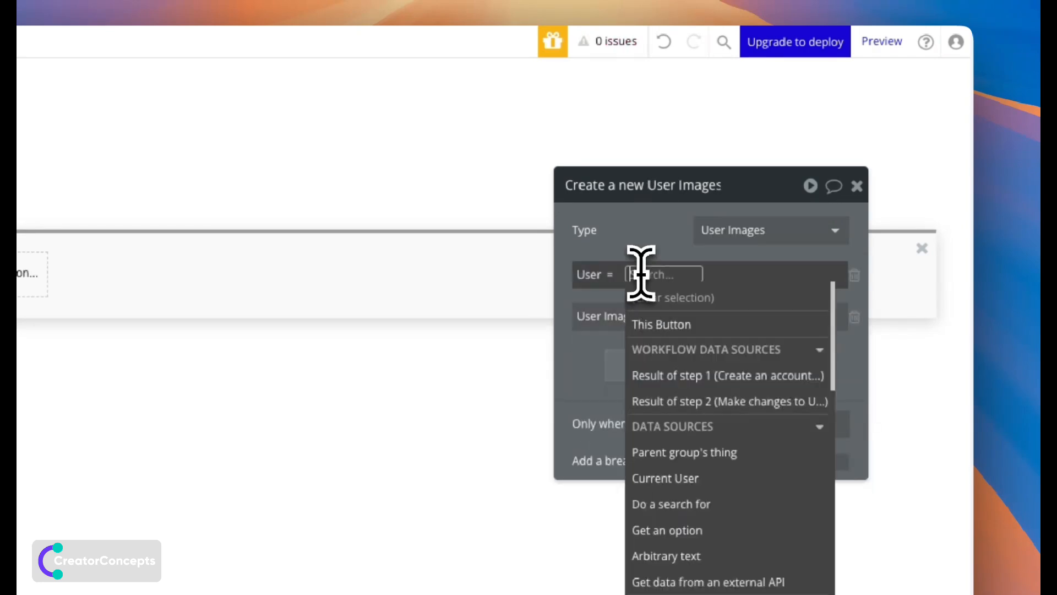
{"action": "left_click", "coordinate": [684, 375]}
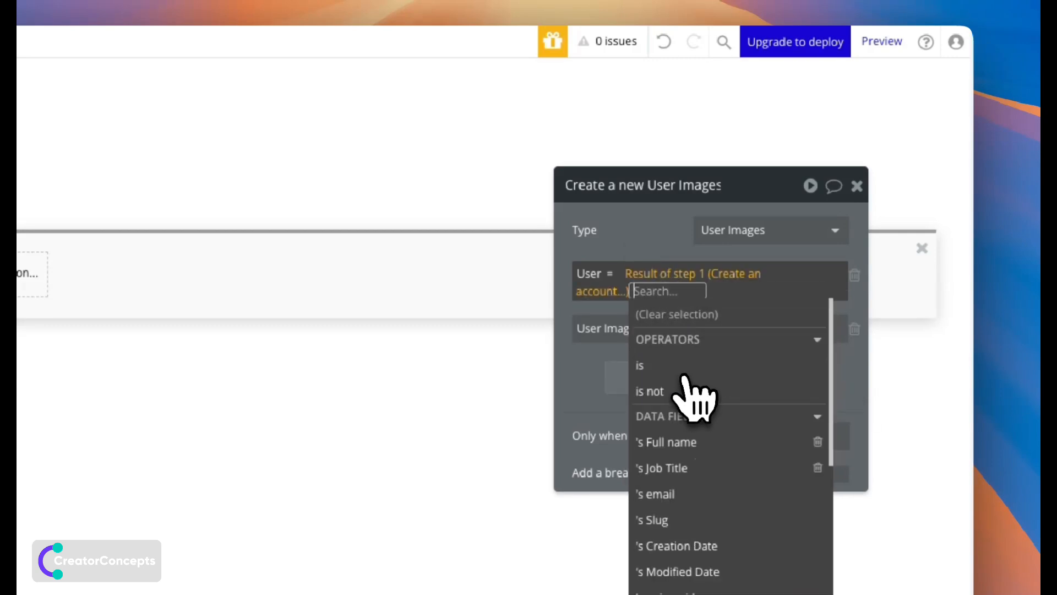
{"action": "left_click", "coordinate": [611, 312]}
{"action": "left_click", "coordinate": [666, 317]}
{"action": "type", "text": "pic"}
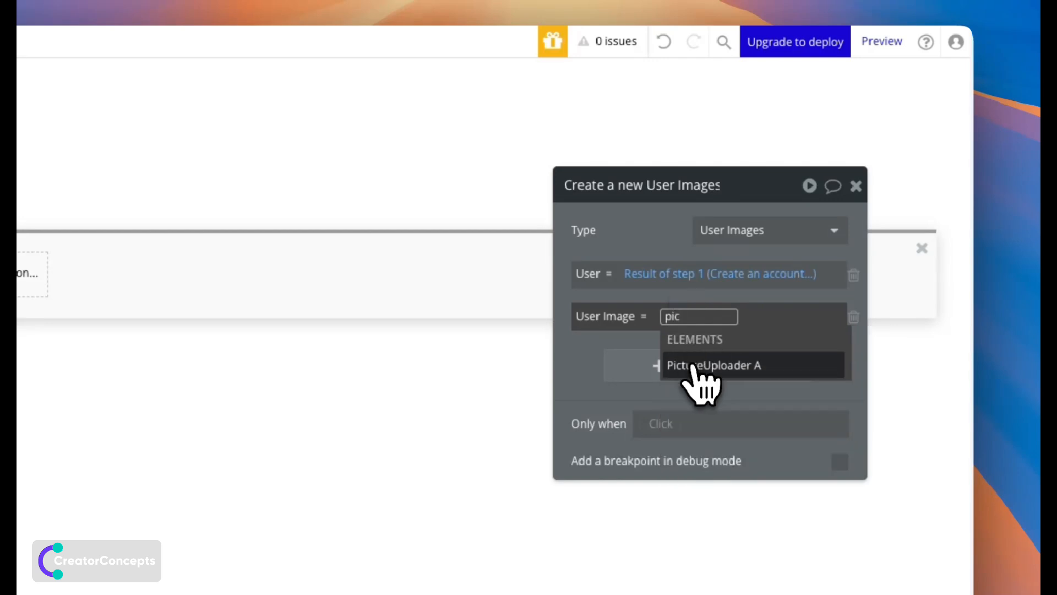
{"action": "left_click", "coordinate": [694, 366]}
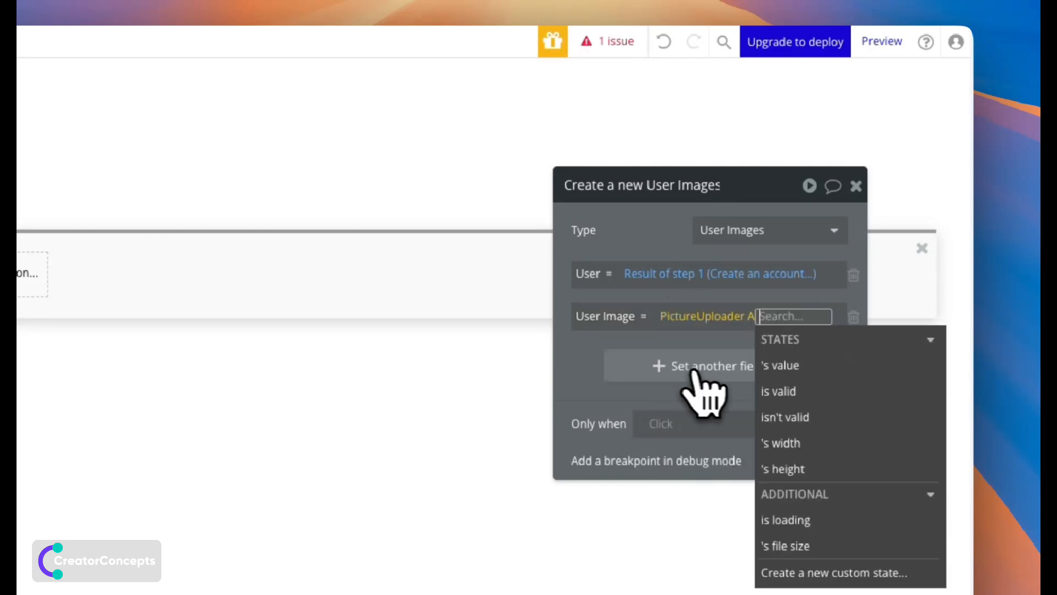
{"action": "left_click", "coordinate": [788, 366]}
{"action": "left_click", "coordinate": [585, 373]}
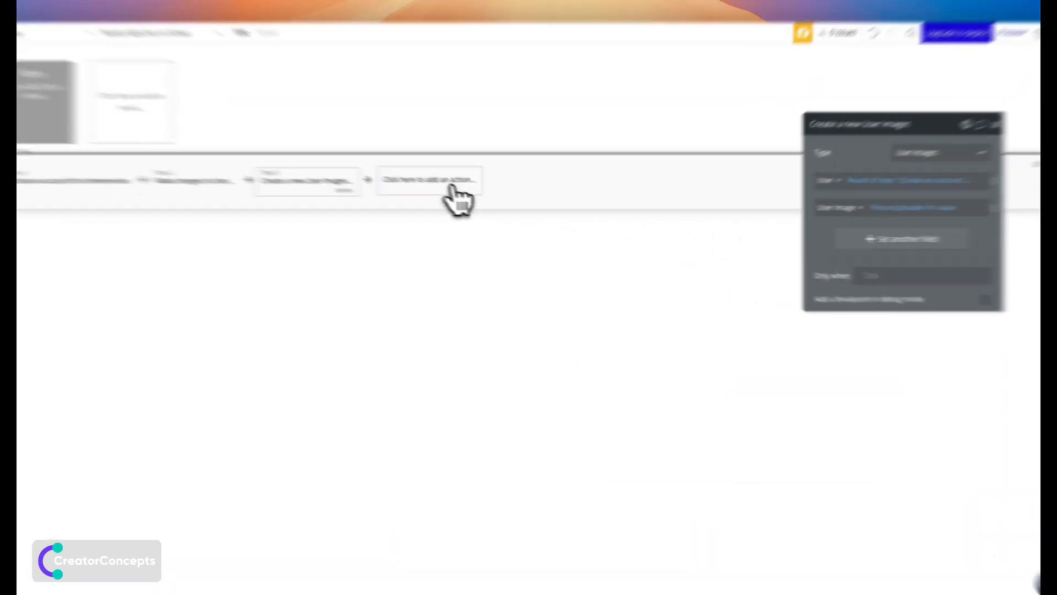
{"action": "left_click", "coordinate": [506, 199]}
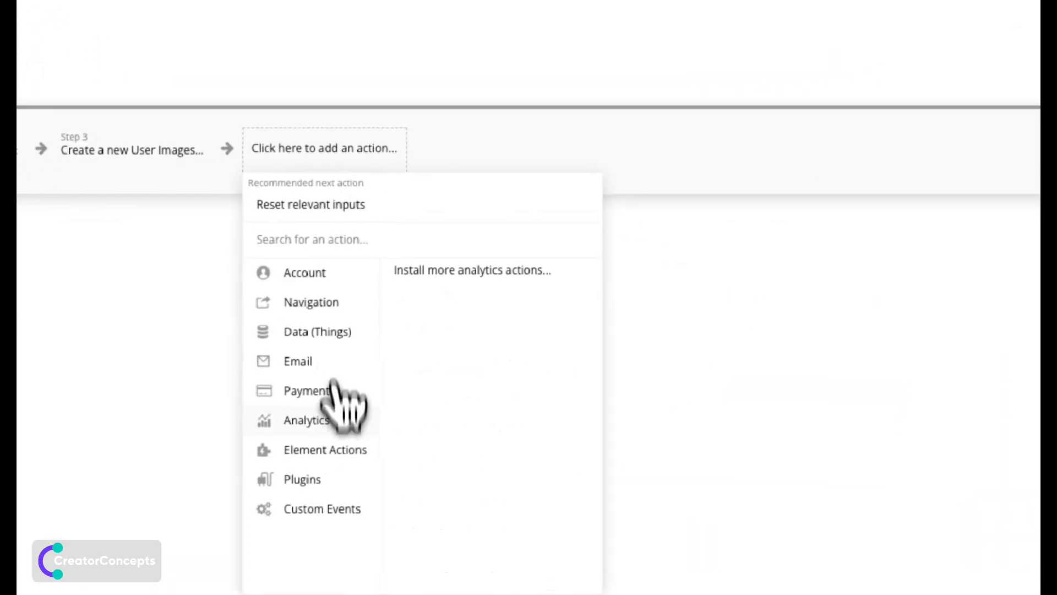
Add a Reset relevant inputs step, then a Hide step targeting Popup A.
{"action": "mouse_move", "coordinate": [474, 340]}
{"action": "left_click", "coordinate": [523, 377]}
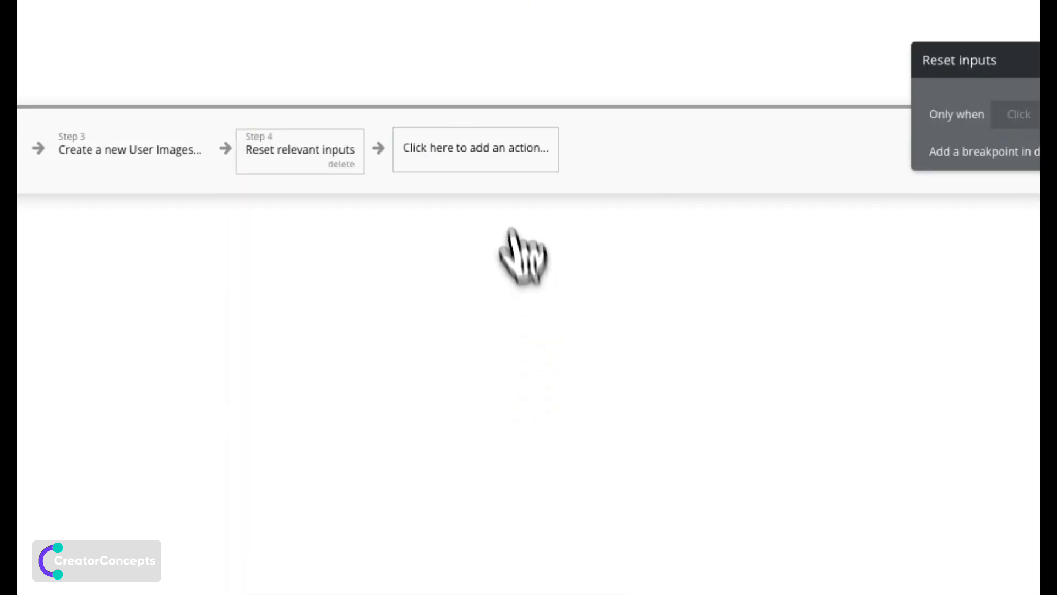
{"action": "left_click", "coordinate": [485, 156]}
{"action": "mouse_move", "coordinate": [453, 407]}
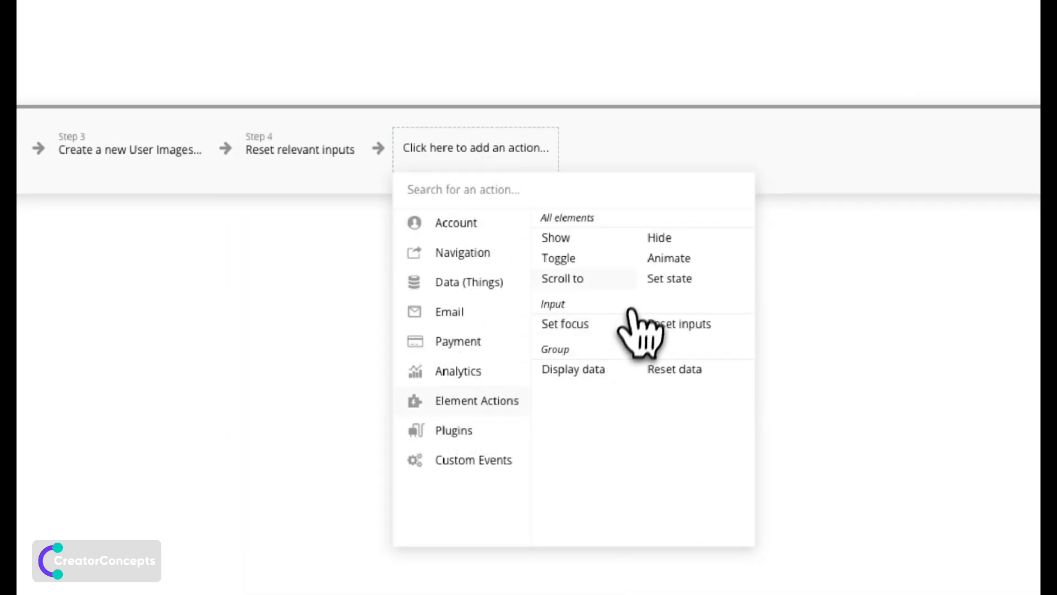
{"action": "left_click", "coordinate": [660, 238]}
{"action": "left_click", "coordinate": [755, 185]}
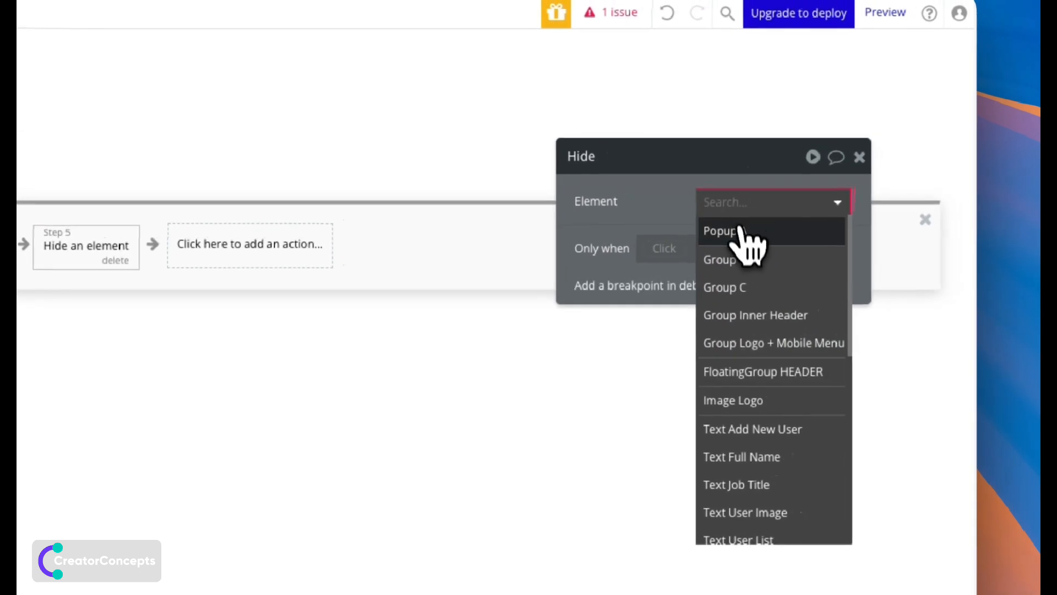
{"action": "left_click", "coordinate": [741, 228]}
{"action": "left_click_drag", "start_coordinate": [702, 238], "coordinate": [455, 395]}
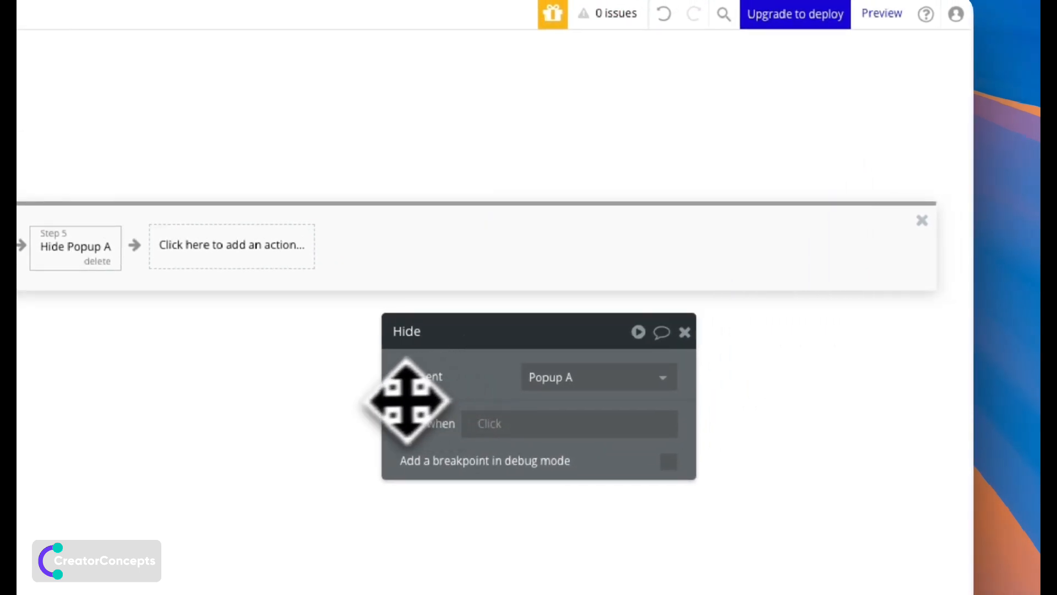
{"action": "left_click", "coordinate": [94, 125]}
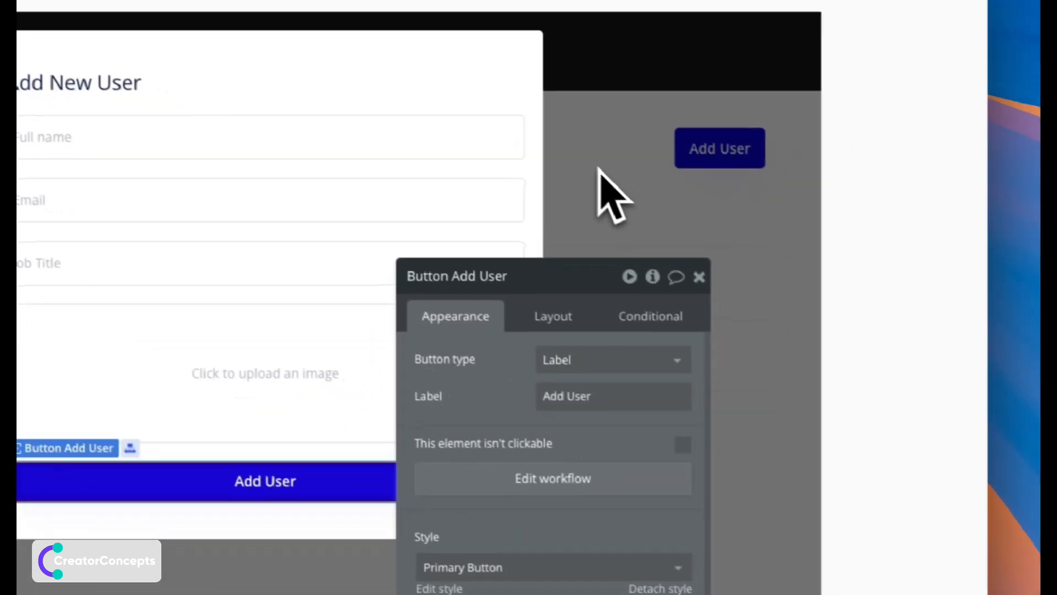
Select the Add User button above the table and create its click workflow.
{"action": "left_click", "coordinate": [595, 187]}
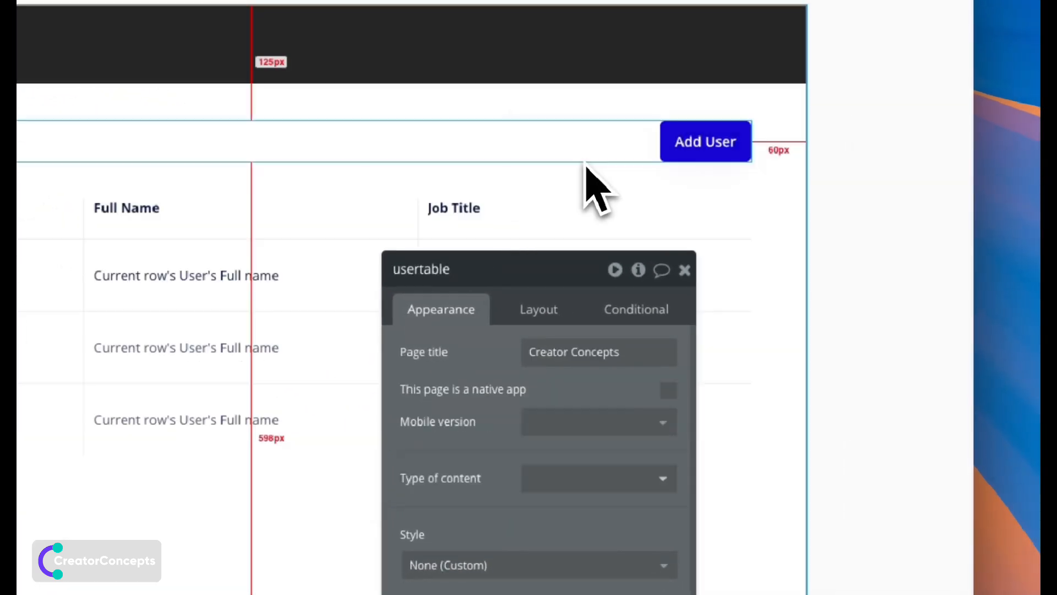
{"action": "left_click", "coordinate": [685, 151]}
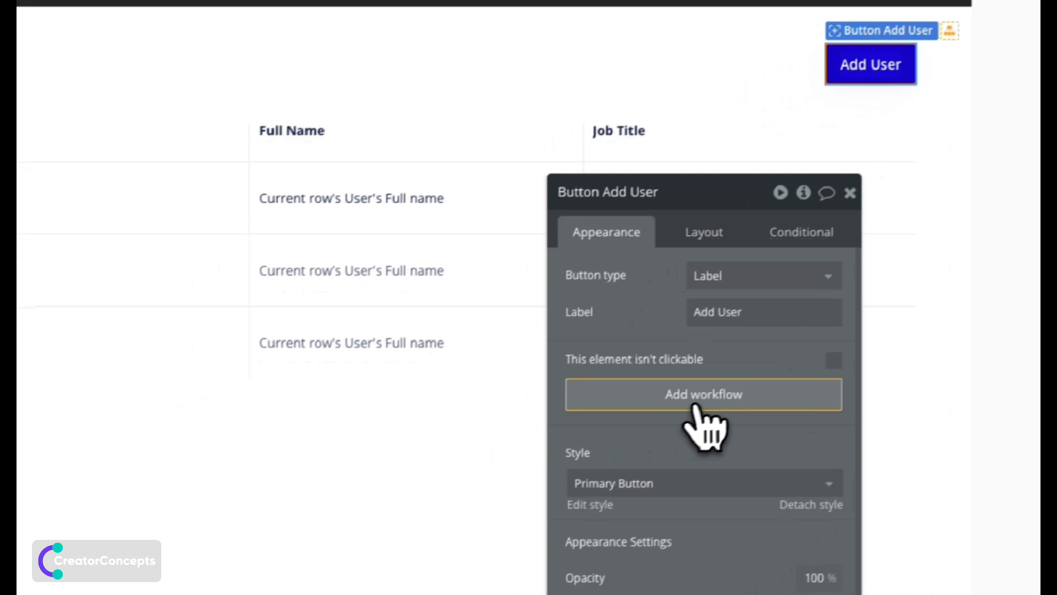
{"action": "left_click", "coordinate": [556, 465]}
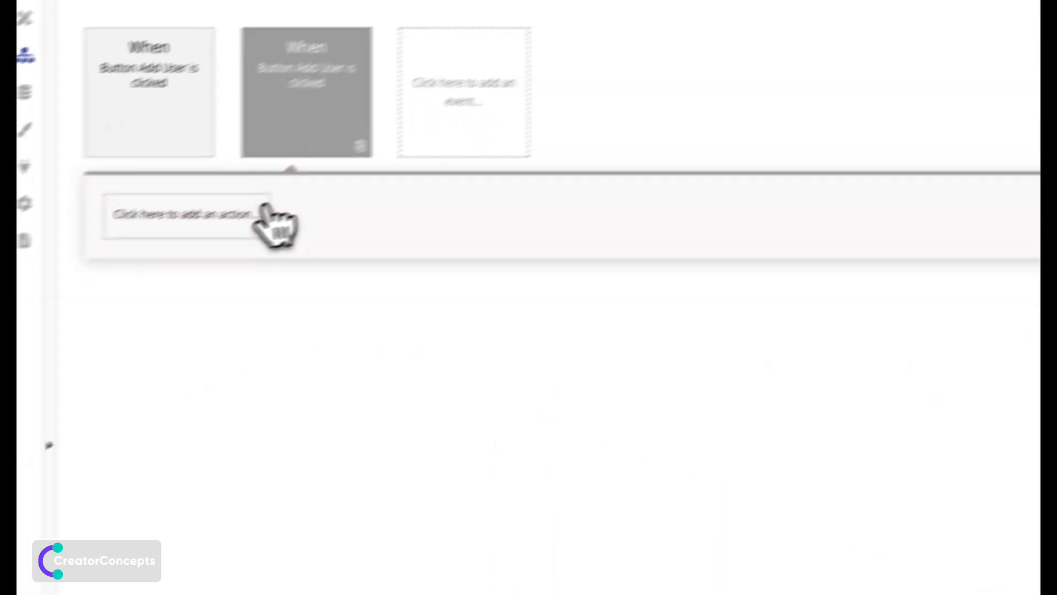
Make the workflow show Popup A, then launch the app preview.
{"action": "left_click", "coordinate": [263, 209]}
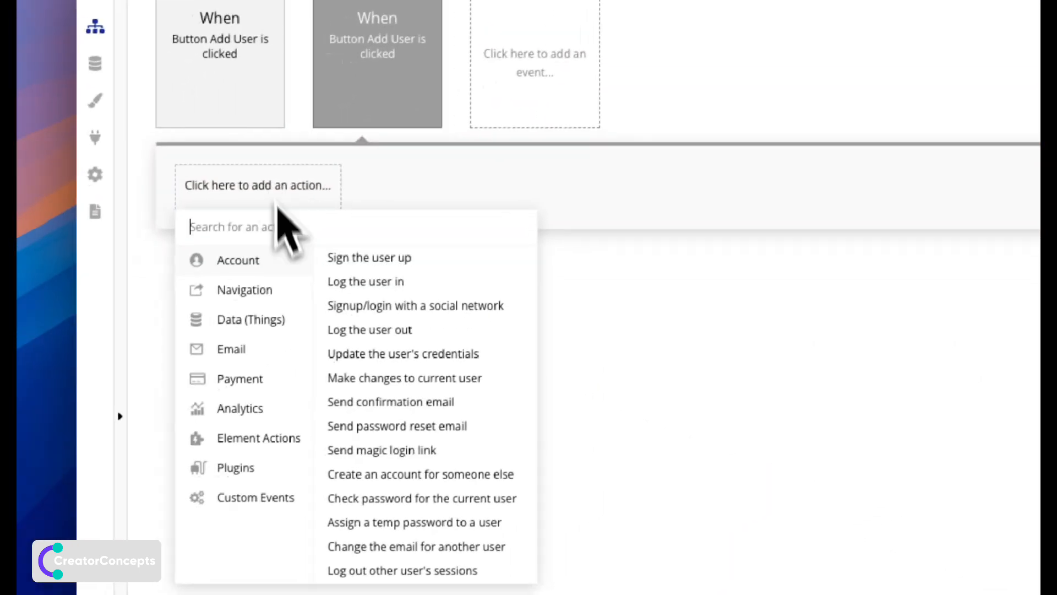
{"action": "mouse_move", "coordinate": [218, 473]}
{"action": "left_click", "coordinate": [300, 303]}
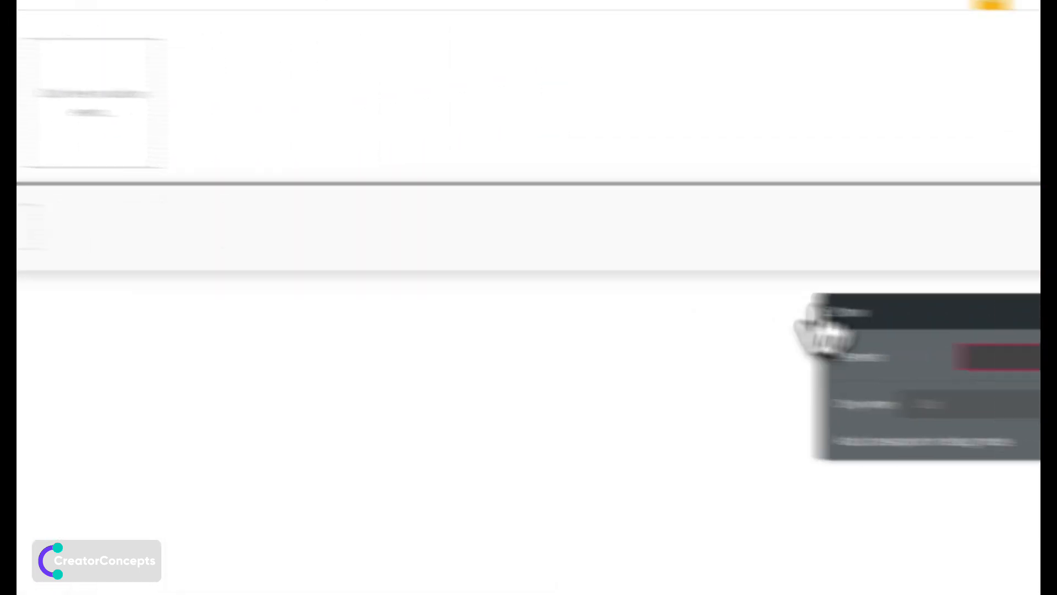
{"action": "left_click", "coordinate": [727, 330]}
{"action": "left_click", "coordinate": [685, 351]}
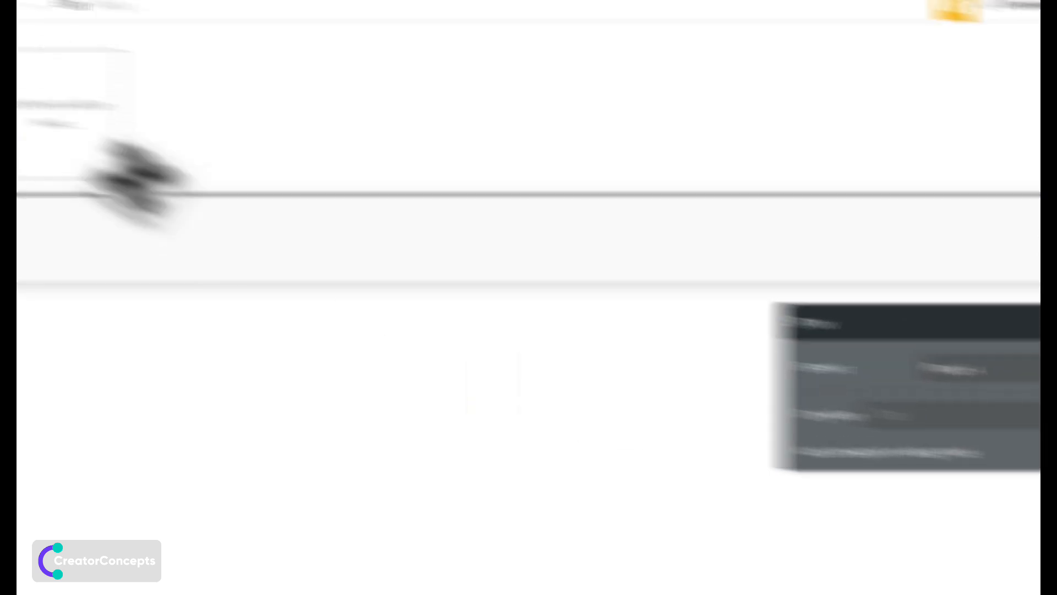
{"action": "left_click", "coordinate": [52, 113]}
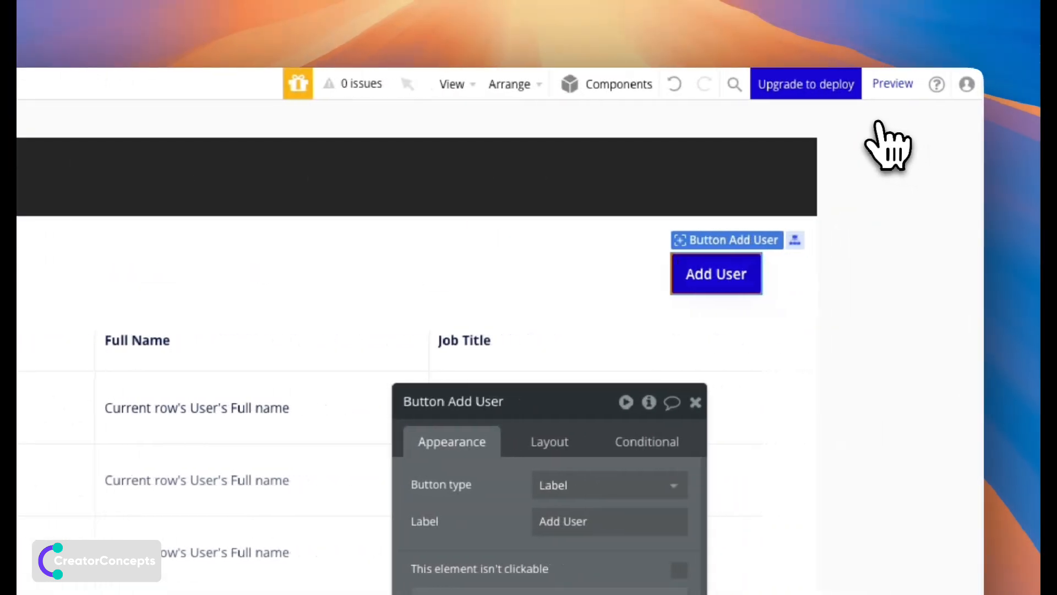
{"action": "left_click", "coordinate": [910, 93]}
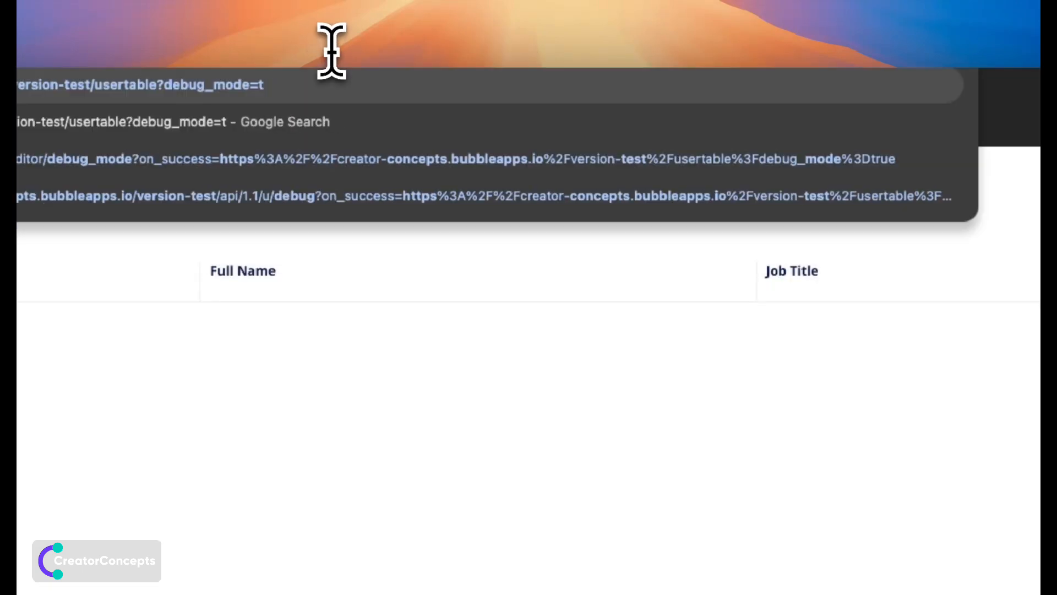
Reload the preview with debug_mode set to false.
{"action": "key", "text": "BackSpace"}
{"action": "type", "text": "f"}
{"action": "key", "text": "Return"}
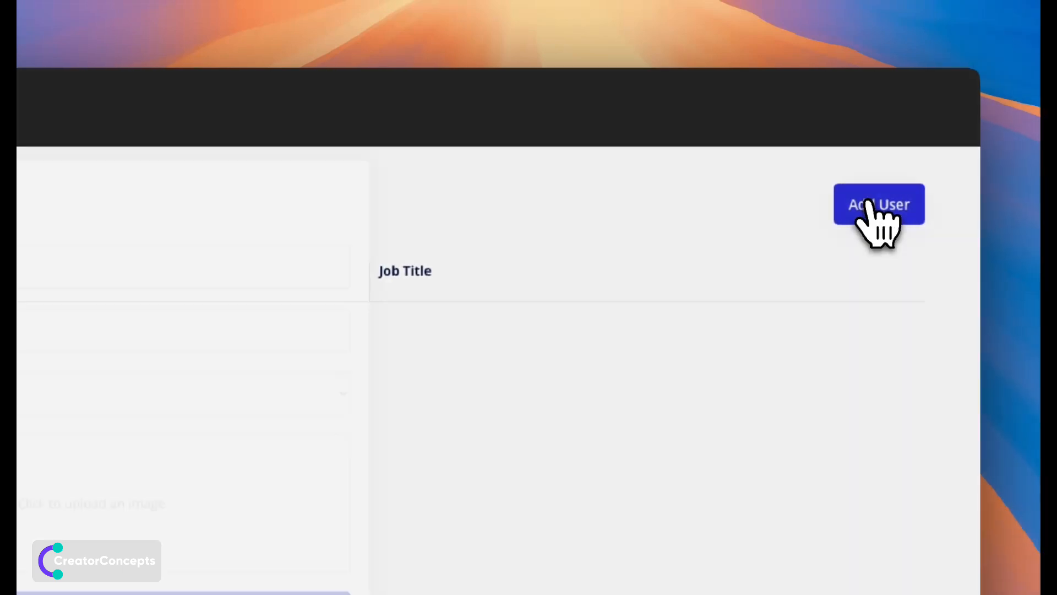
Submit a test user with full name, email, Admin job title and Display Picture.avif.
{"action": "left_click", "coordinate": [937, 205]}
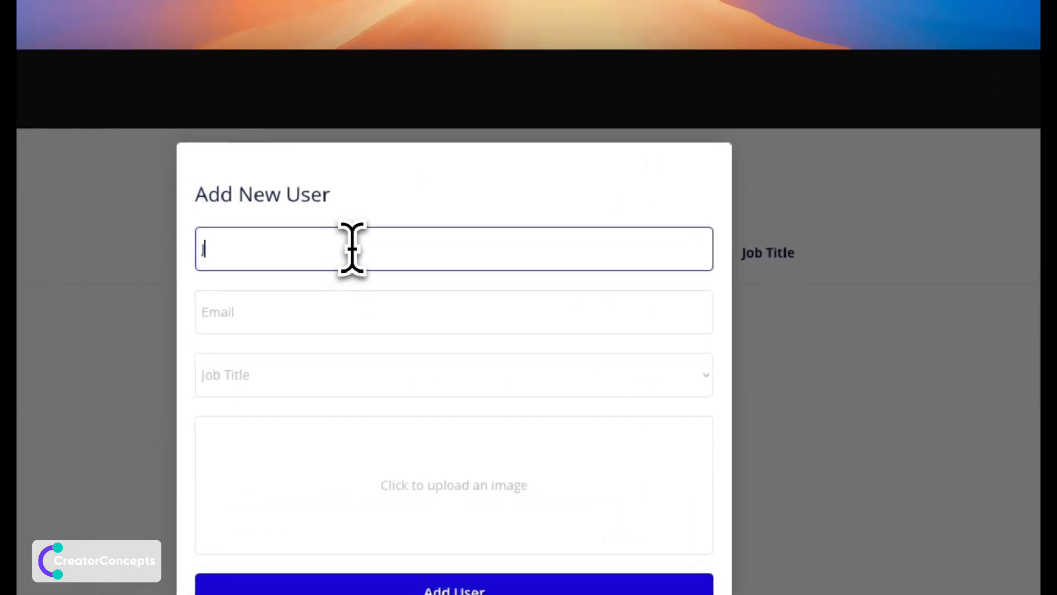
{"action": "type", "text": "Joe Bloggs"}
{"action": "left_click", "coordinate": [270, 303]}
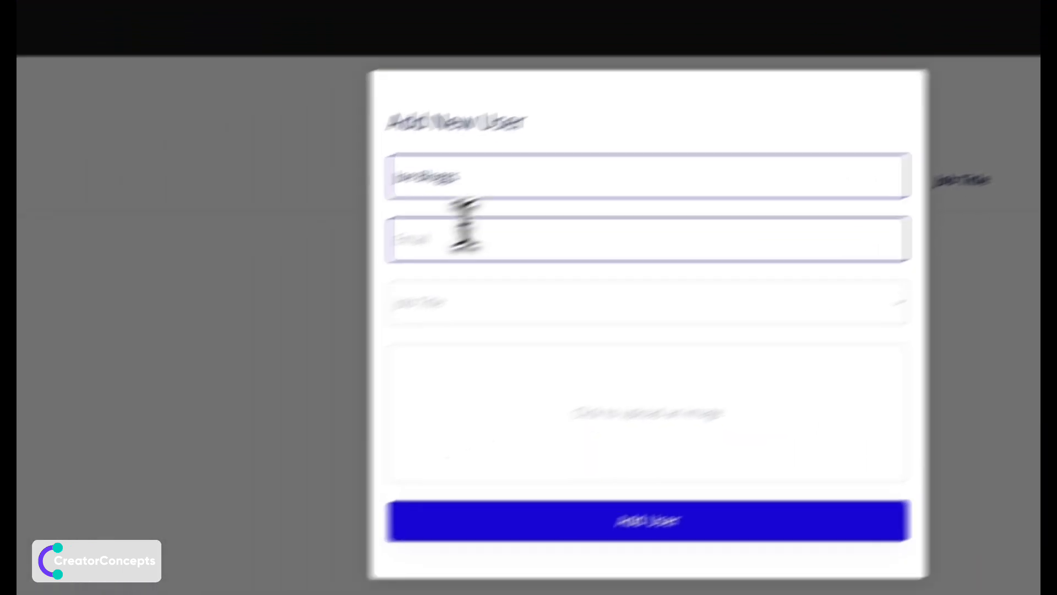
{"action": "type", "text": "joe@joe.com"}
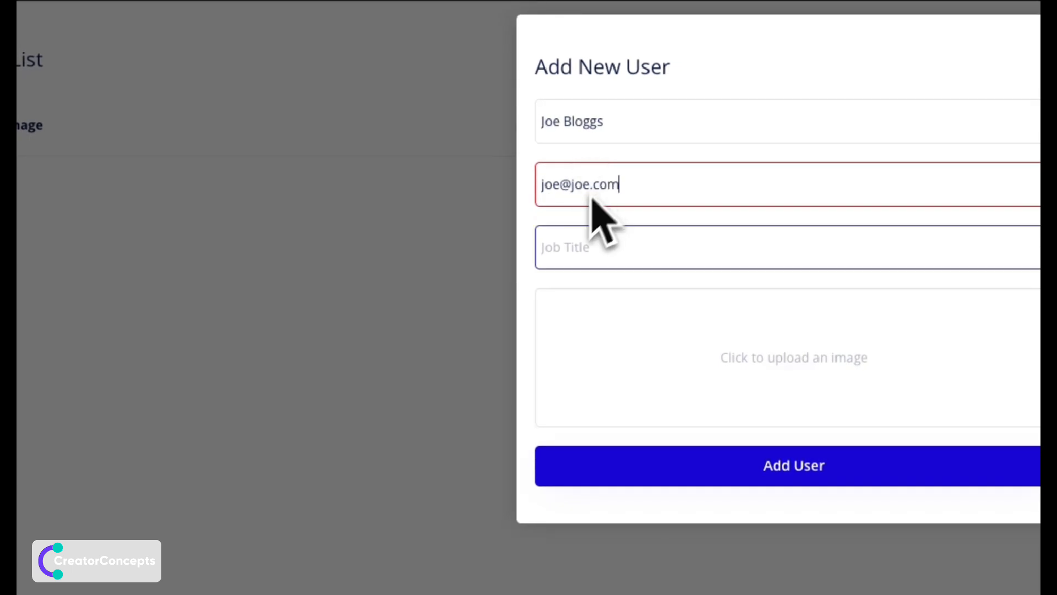
{"action": "left_click", "coordinate": [567, 250]}
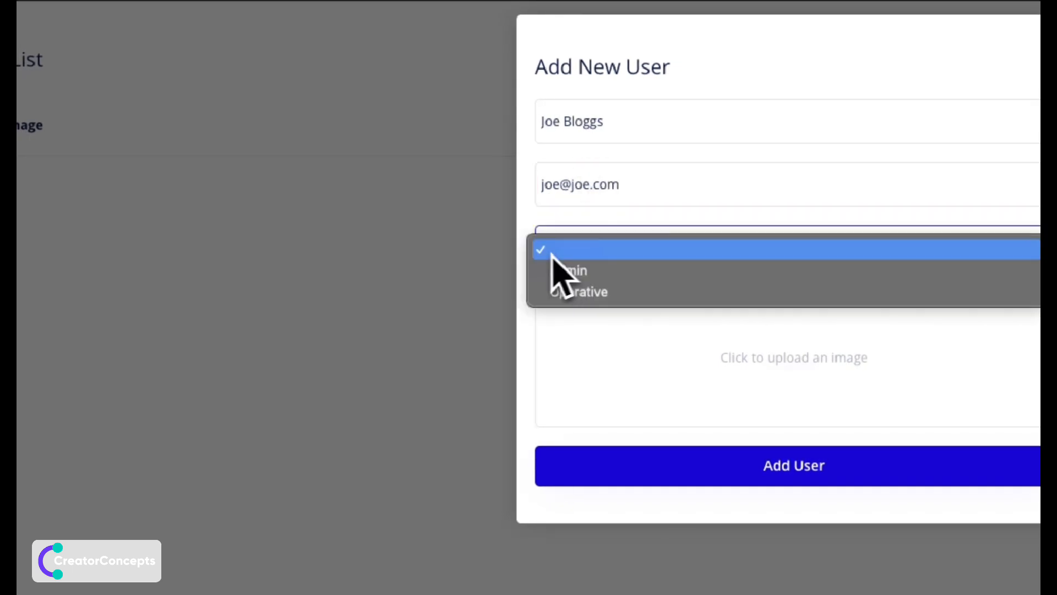
{"action": "left_click", "coordinate": [571, 270]}
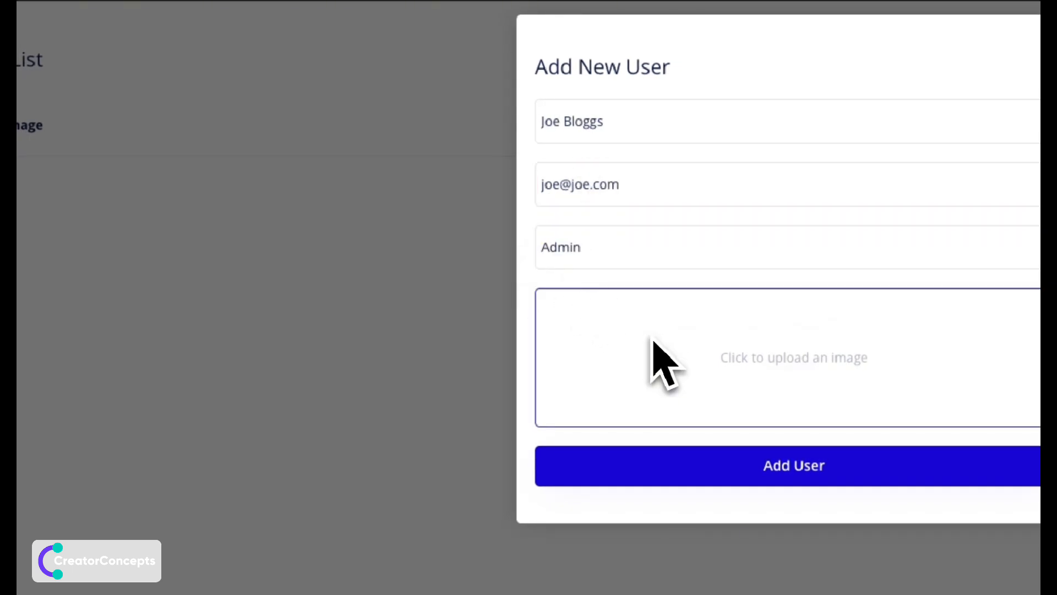
{"action": "left_click", "coordinate": [653, 340]}
{"action": "left_click", "coordinate": [416, 148]}
{"action": "double_click", "coordinate": [605, 148]}
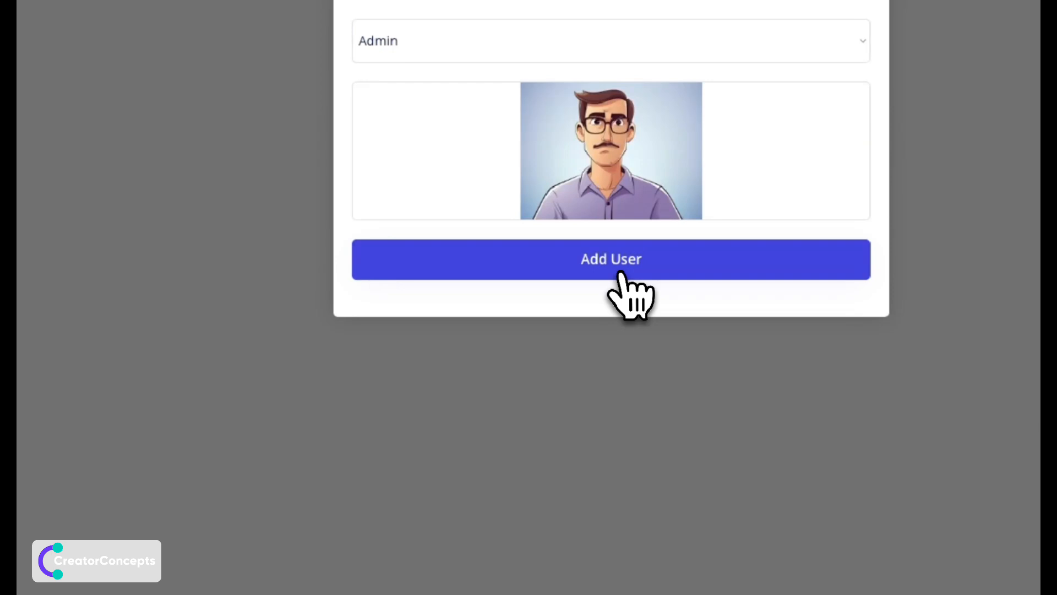
{"action": "left_click", "coordinate": [620, 273]}
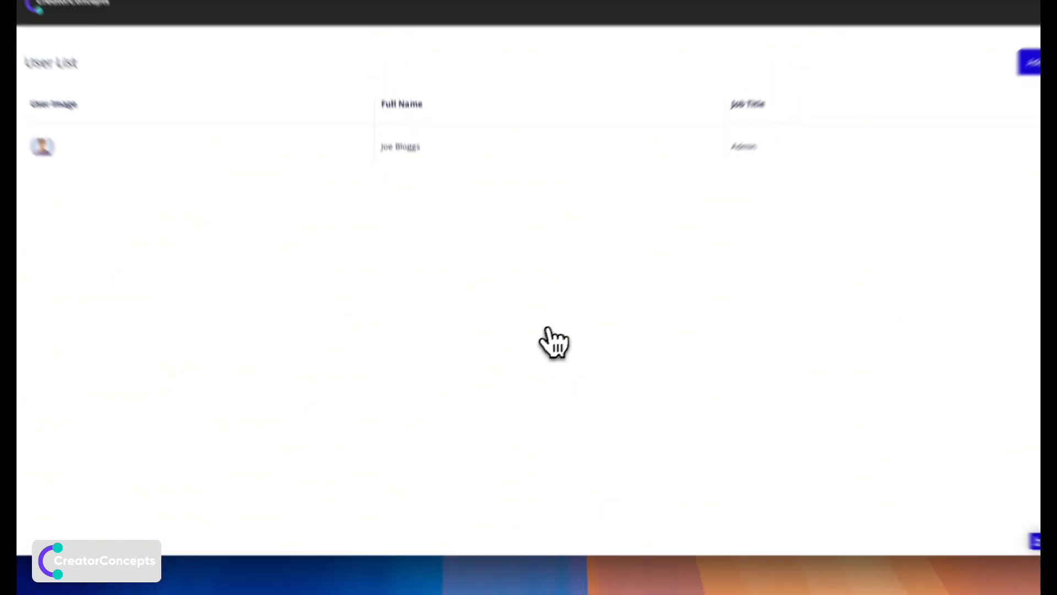